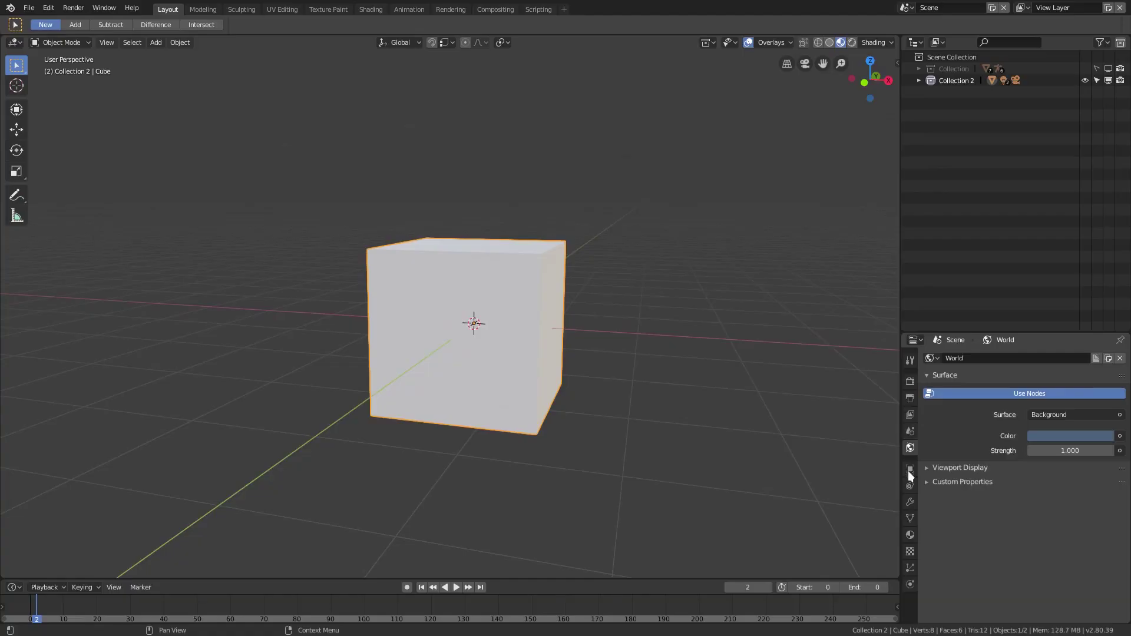
Stretch the cube along the global Z axis by a factor of about 1.45.
click(910, 502)
middle_drag(586, 404, 658, 369)
key(s)
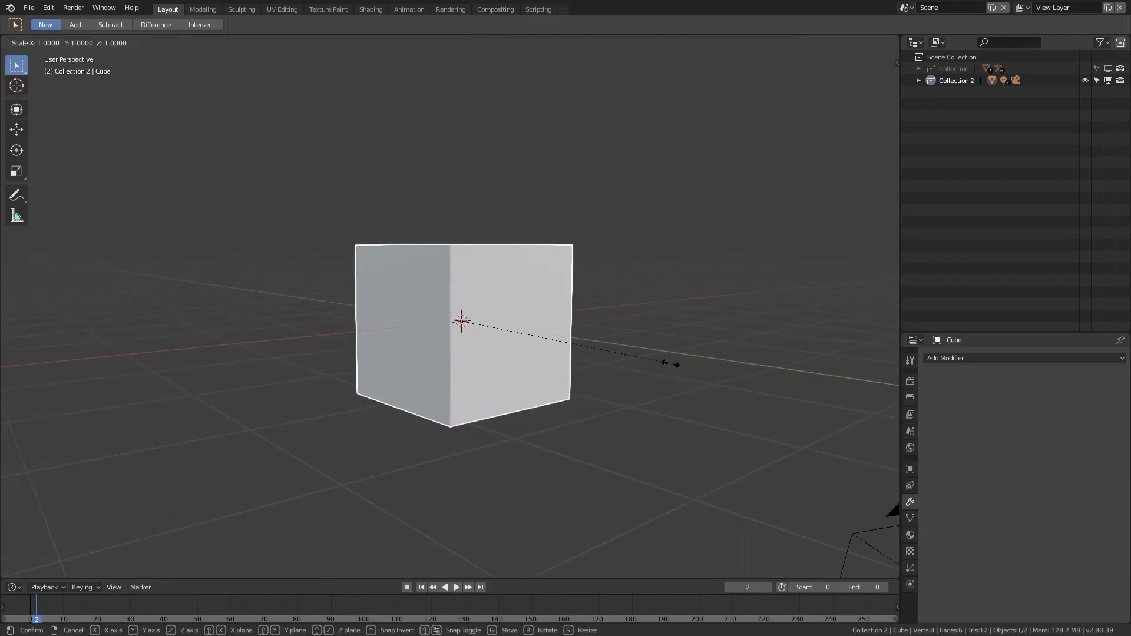
key(z)
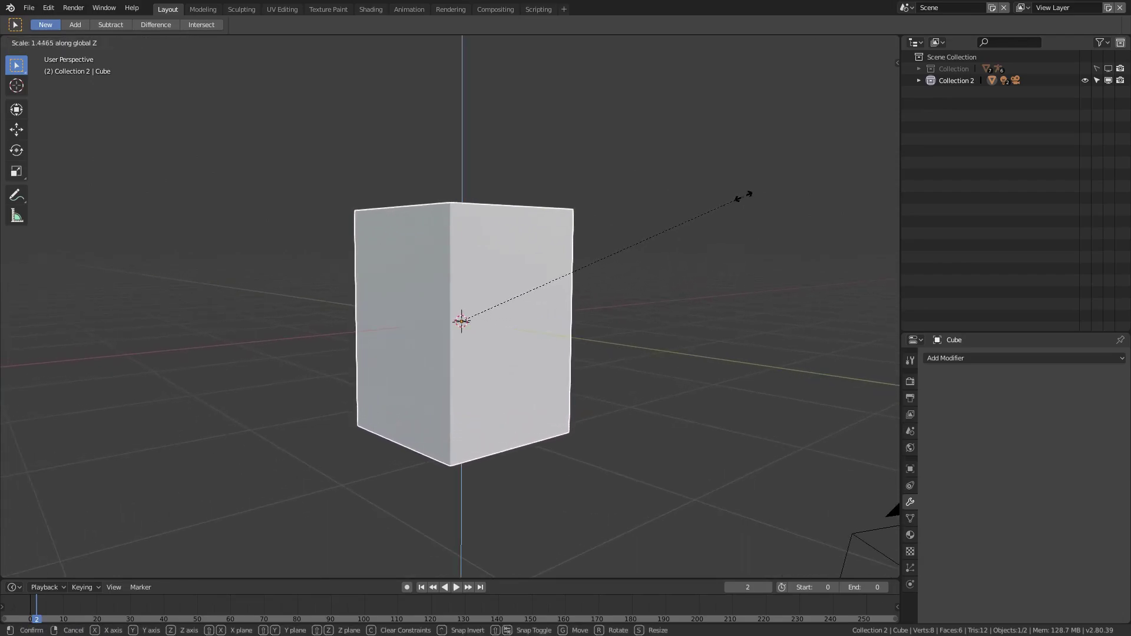
click(740, 198)
Hide the camera from the viewport and reselect the stretched cube.
scroll(559, 424, down, 3)
click(599, 360)
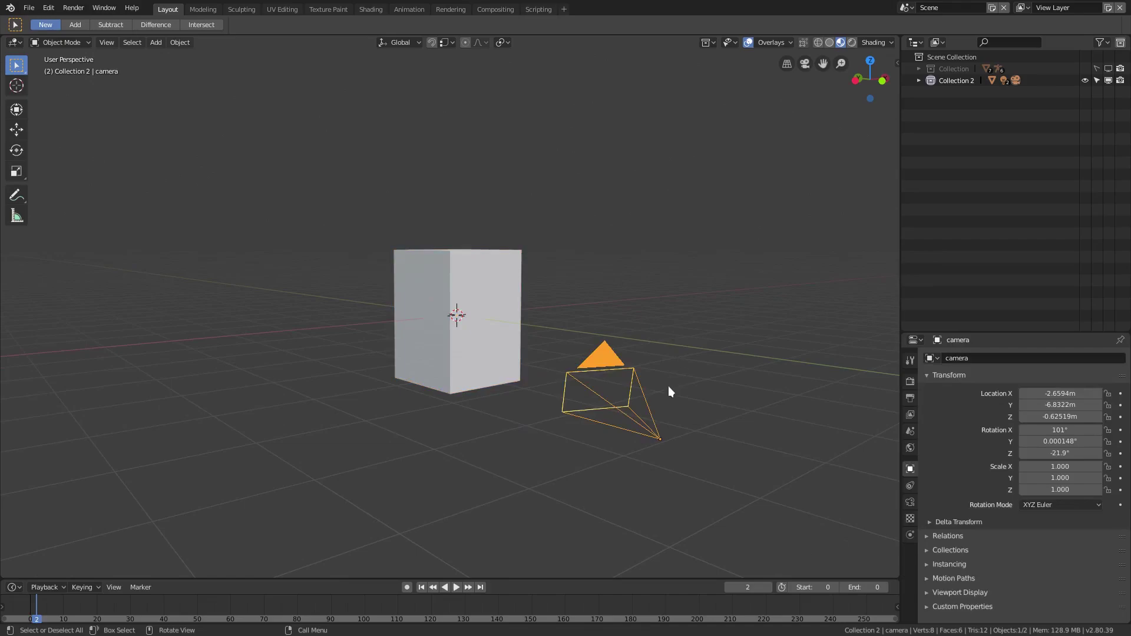
key(h)
scroll(553, 394, up, 3)
middle_drag(553, 395, 610, 387)
click(522, 358)
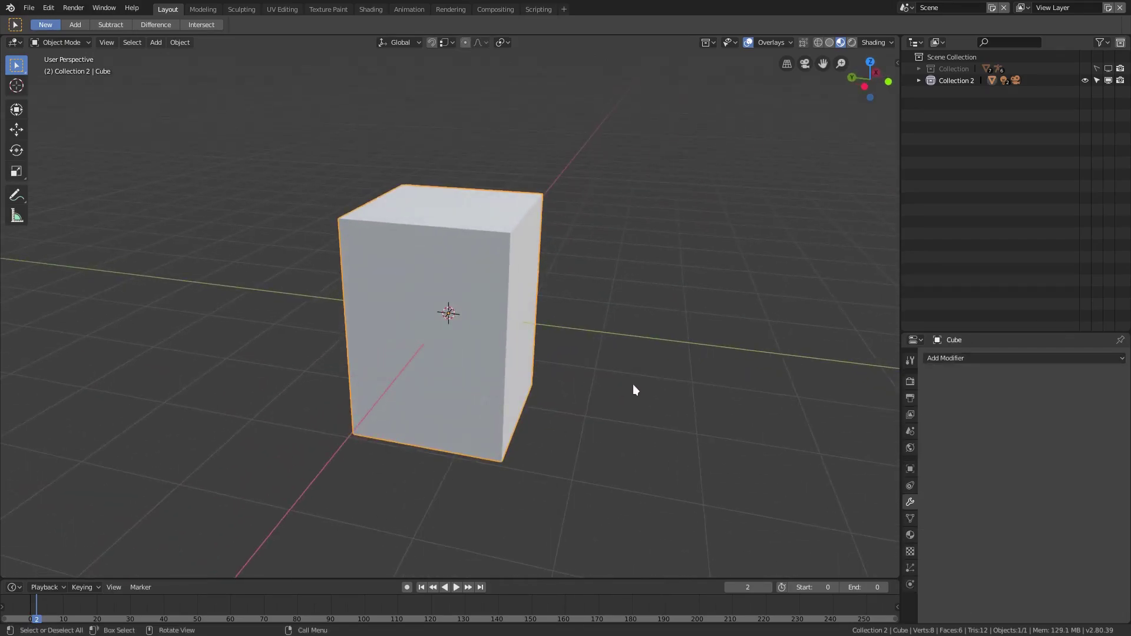
Try a level 4 Subdivision modifier on the stretched cube and remove it again.
key(ctrl+4)
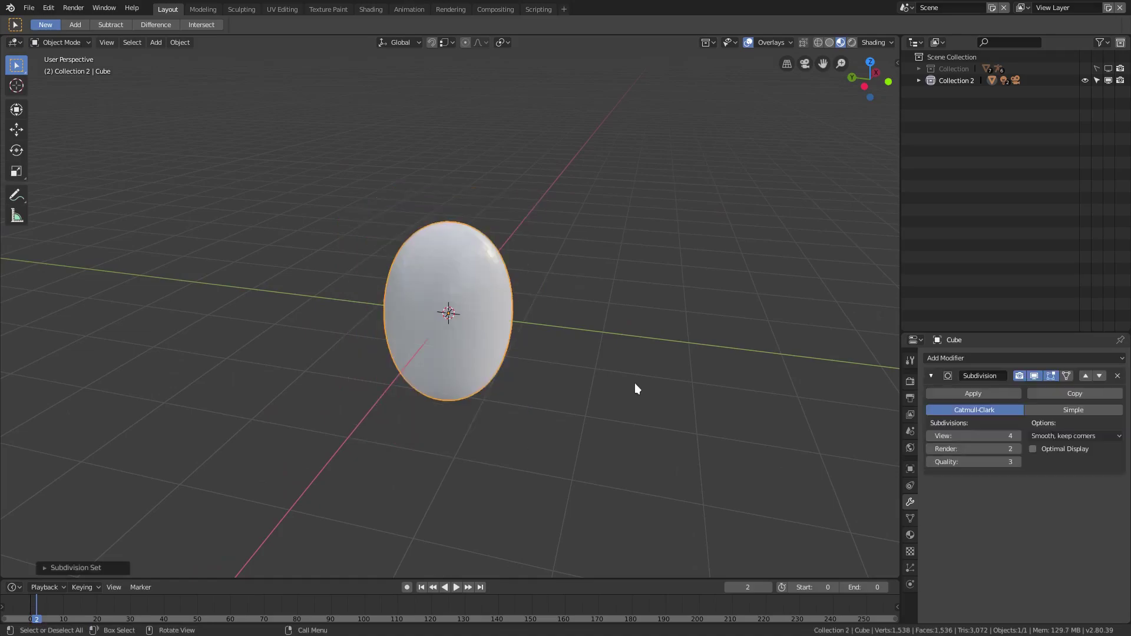
click(1116, 375)
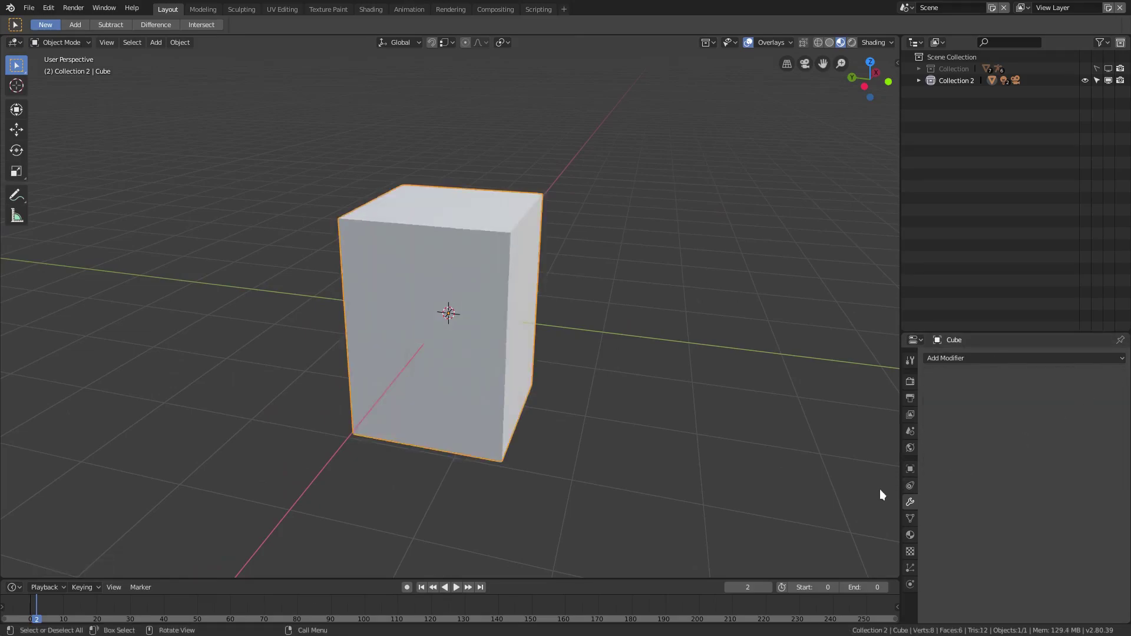
Add a Subdivision Surface modifier to the cube with View and Render subdivisions set to 3.
click(966, 359)
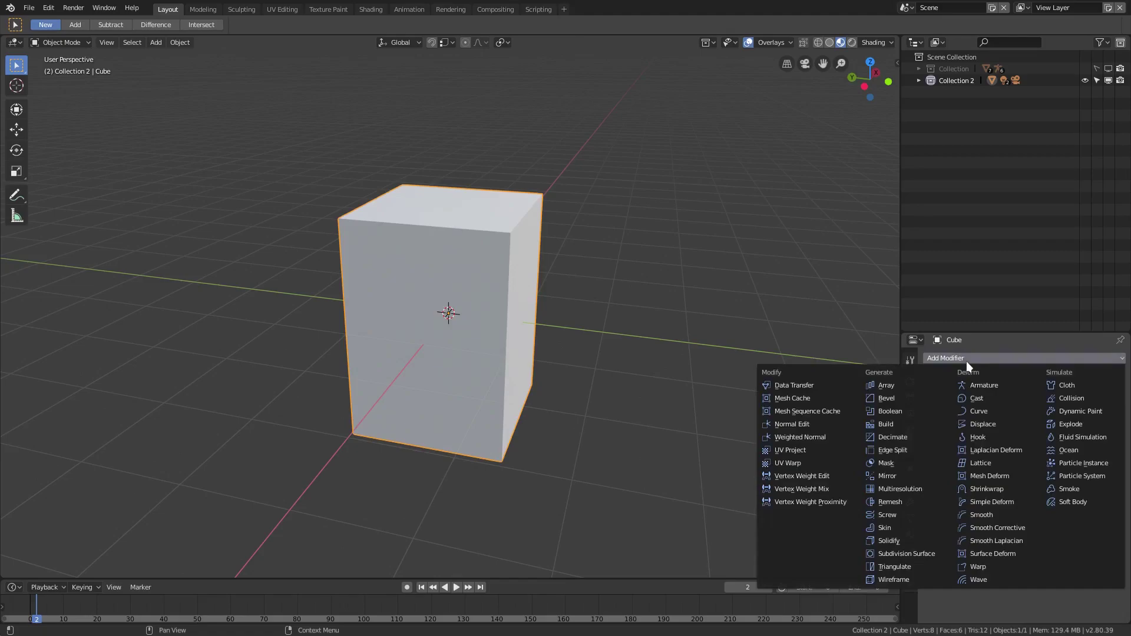
click(918, 555)
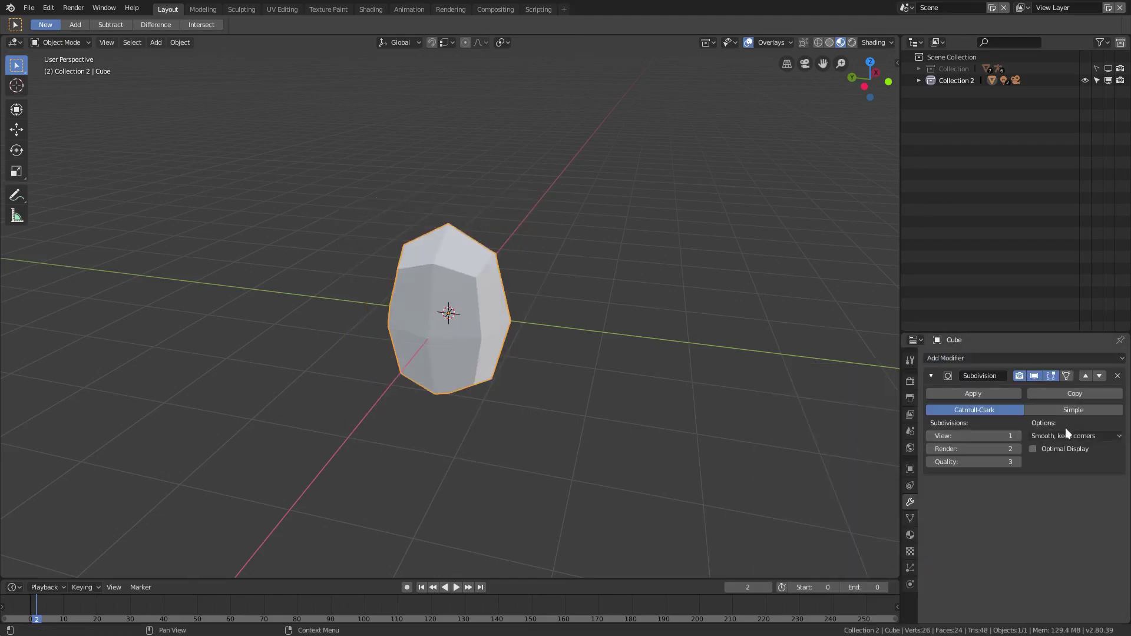
click(1016, 435)
click(1017, 436)
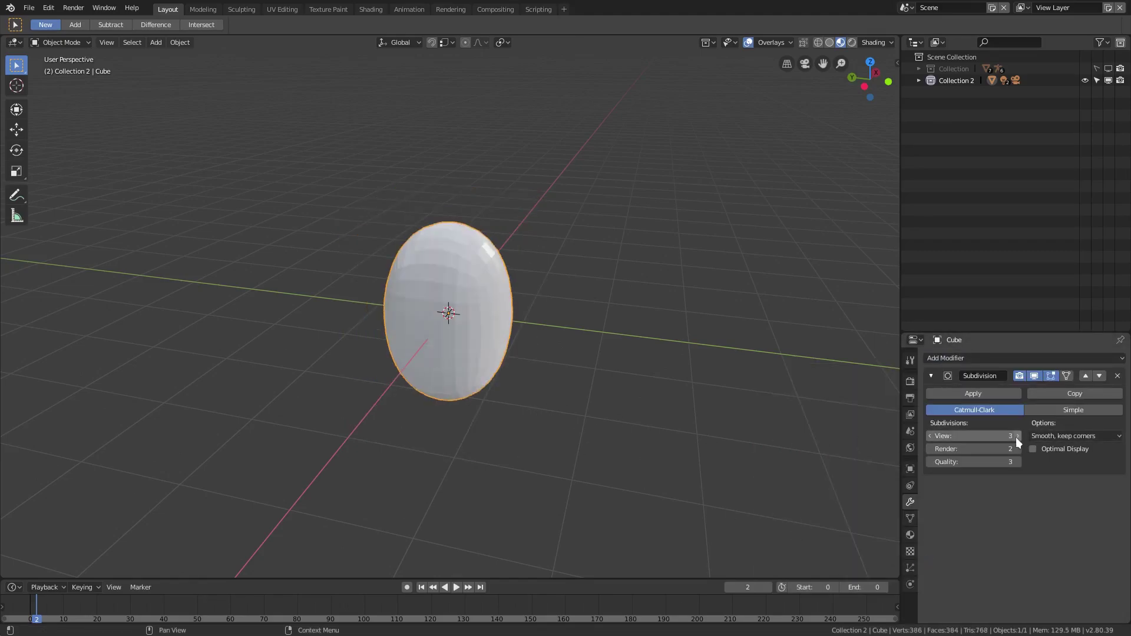
click(1018, 449)
Try three horizontal loop cuts around the cube in Edit Mode and undo them.
middle_drag(862, 415, 599, 367)
scroll(573, 362, up, 2)
key(Tab)
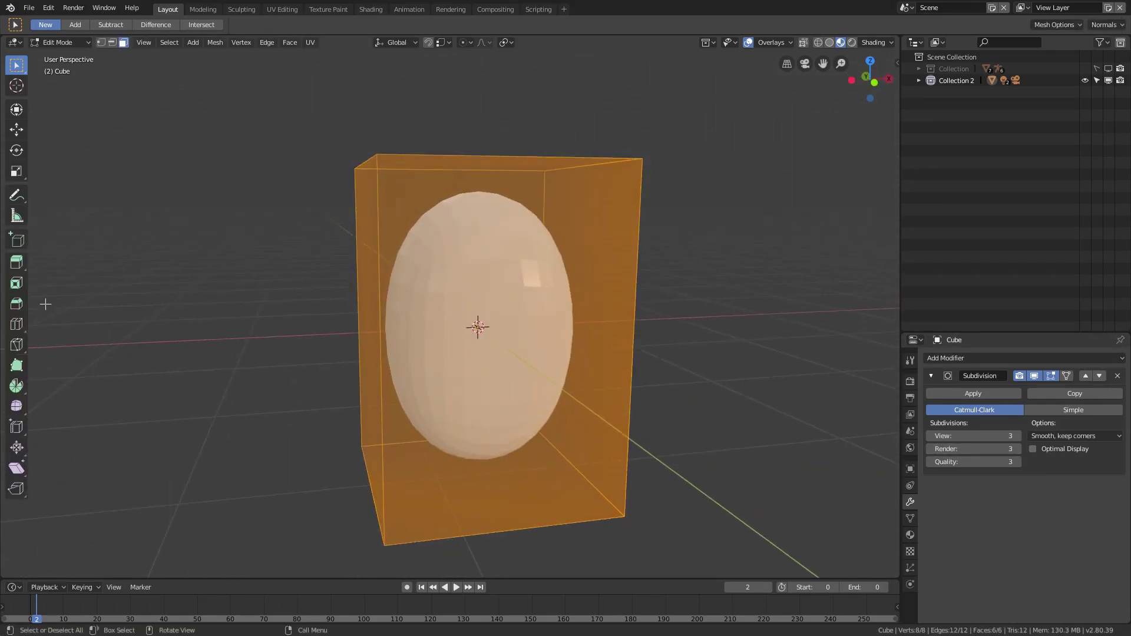
click(17, 324)
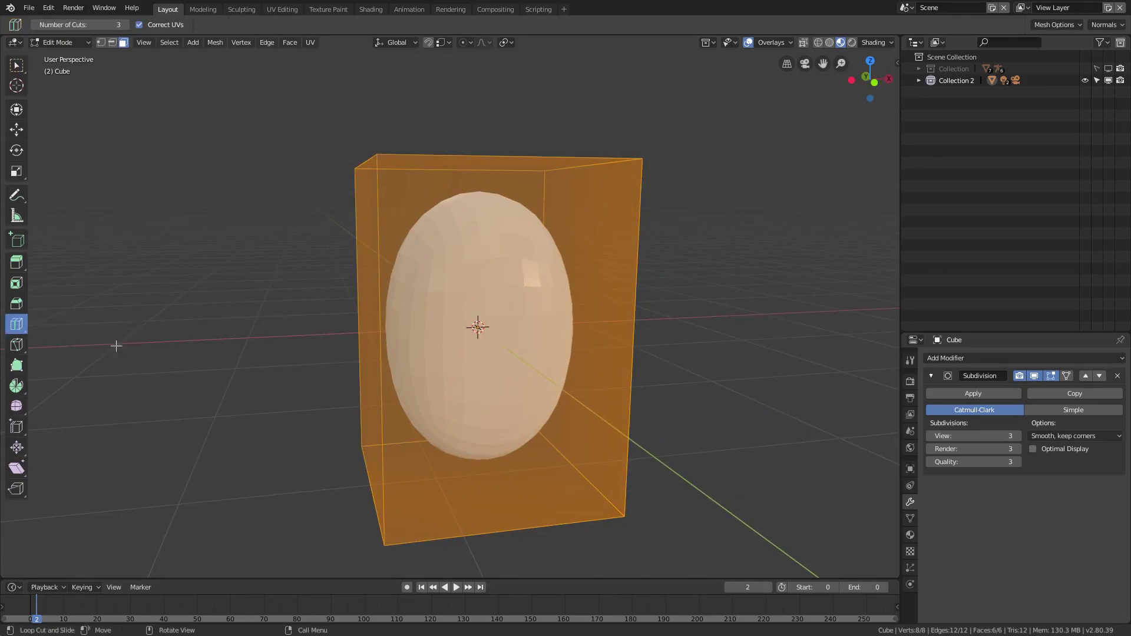
click(384, 372)
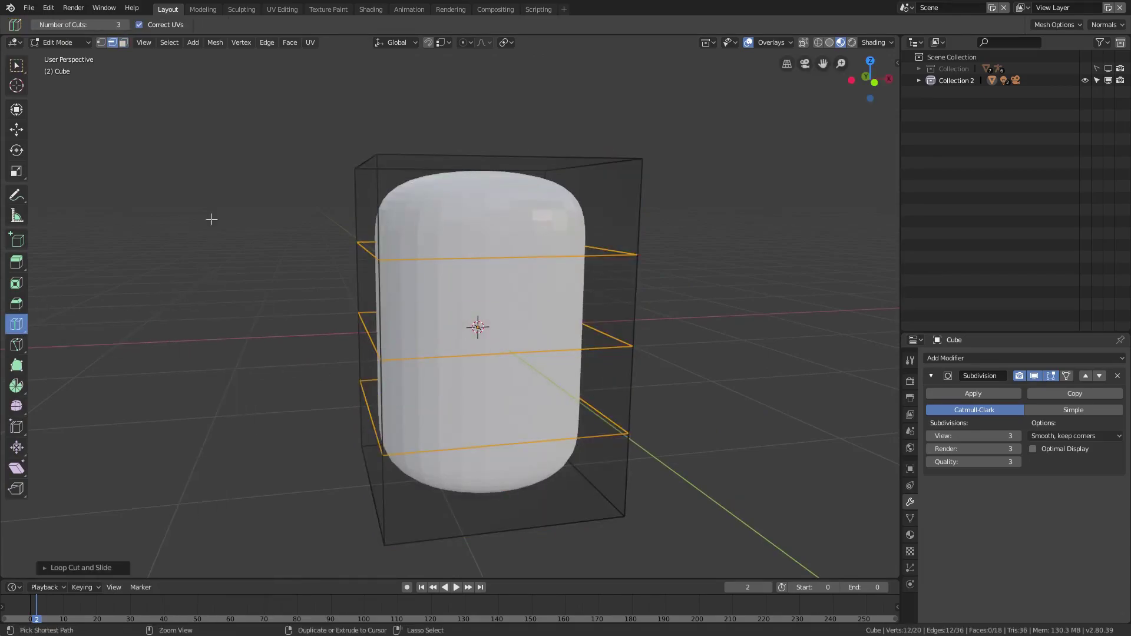
key(ctrl+z)
Add a single horizontal loop cut around the middle of the cube and return to Object Mode.
click(35, 24)
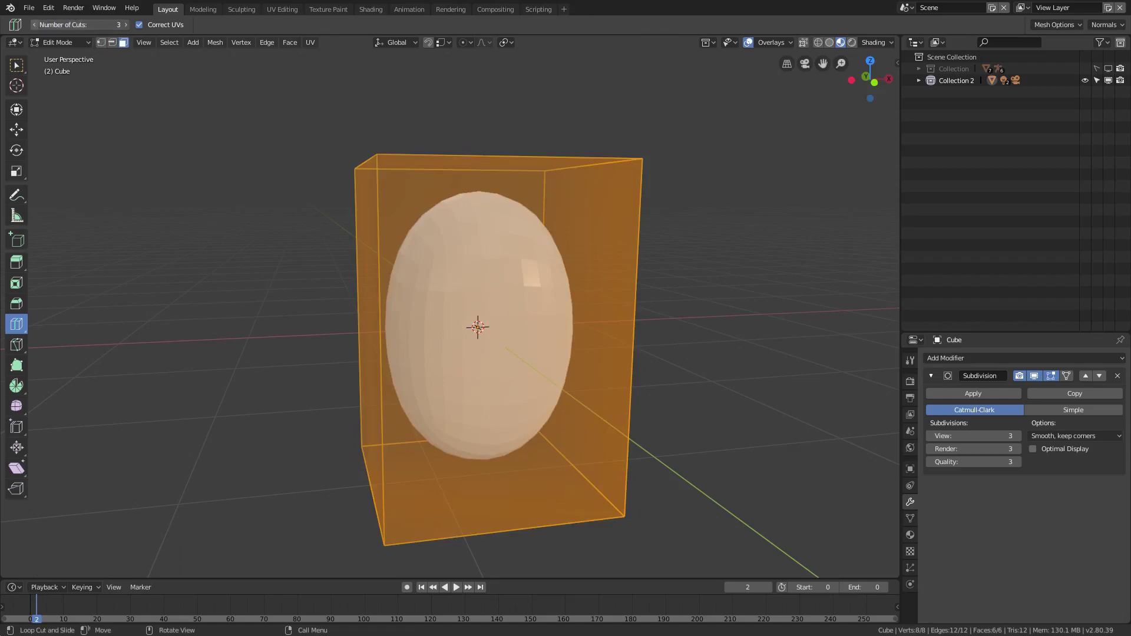
click(36, 25)
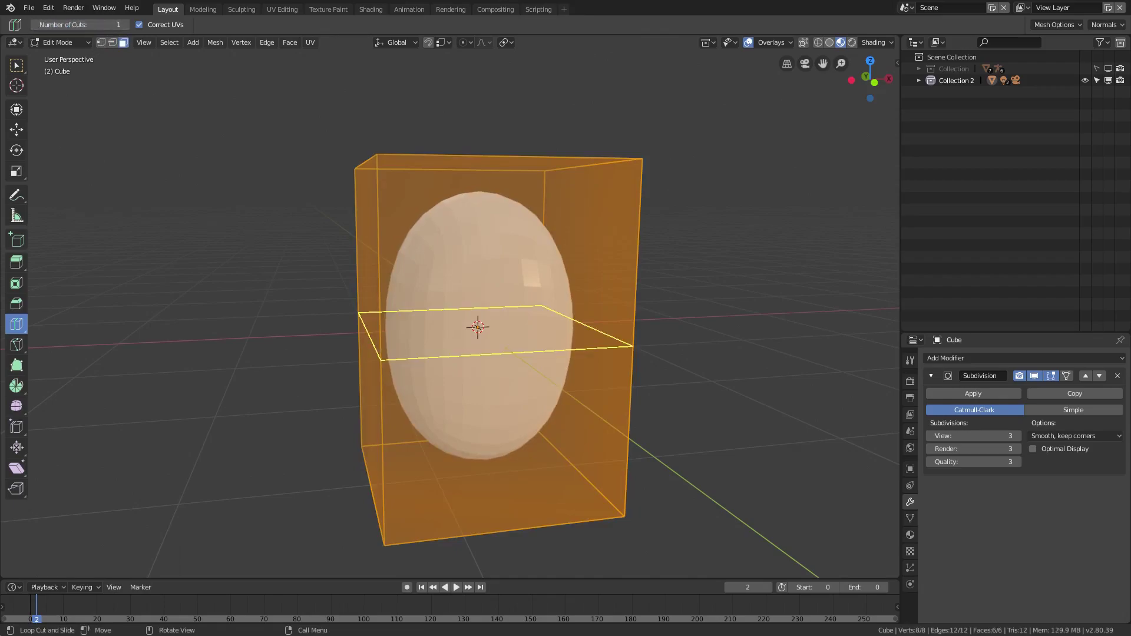
click(442, 319)
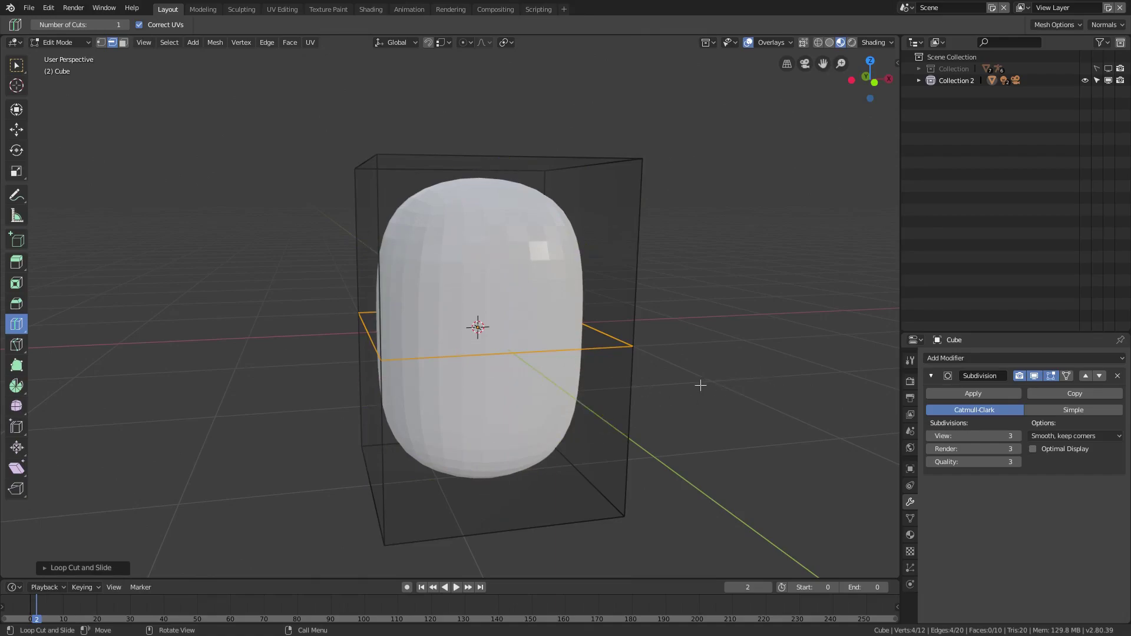
click(53, 568)
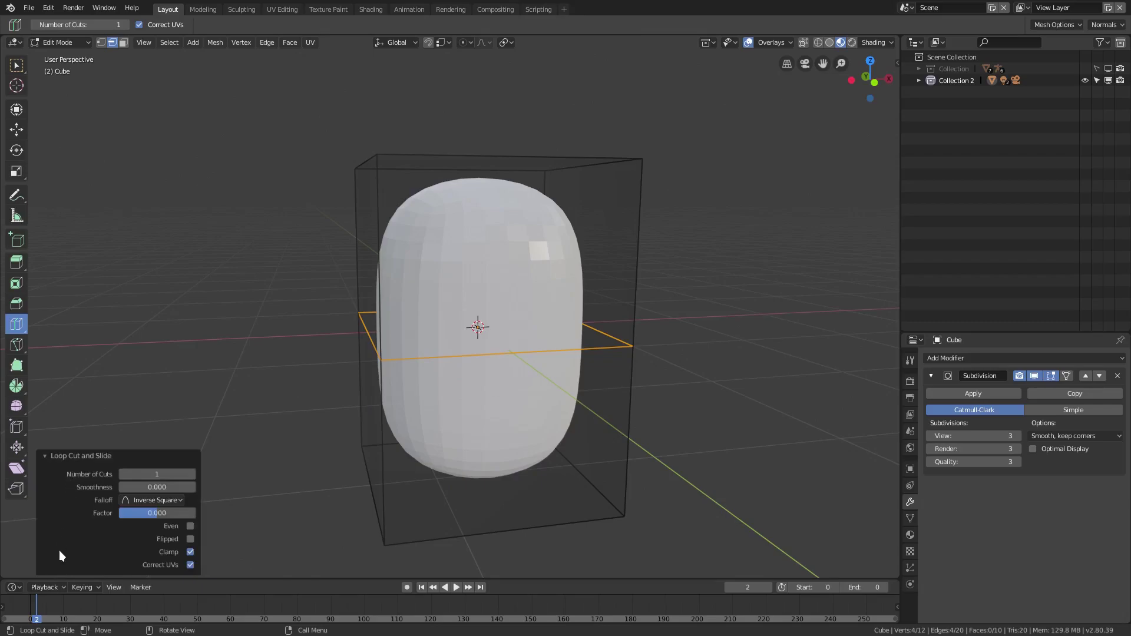
click(54, 456)
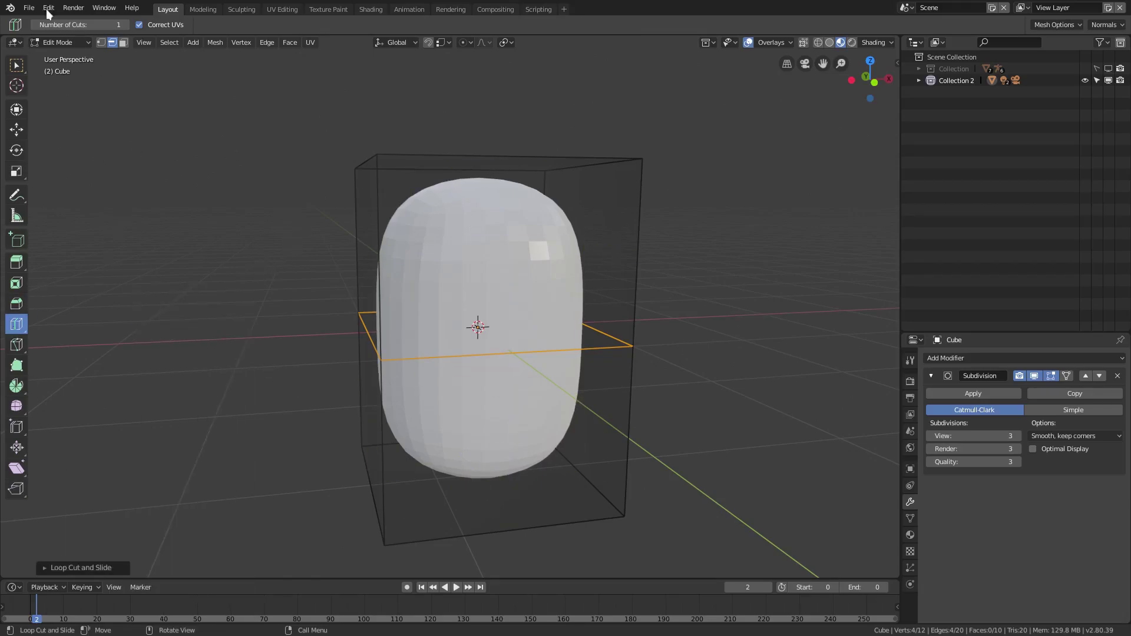
key(Tab)
Rescale the rounded body and narrow it slightly along the Y axis.
middle_drag(265, 267, 616, 351)
key(s)
click(609, 330)
key(KP_1)
key(s)
key(y)
click(705, 357)
key(s)
key(y)
click(656, 354)
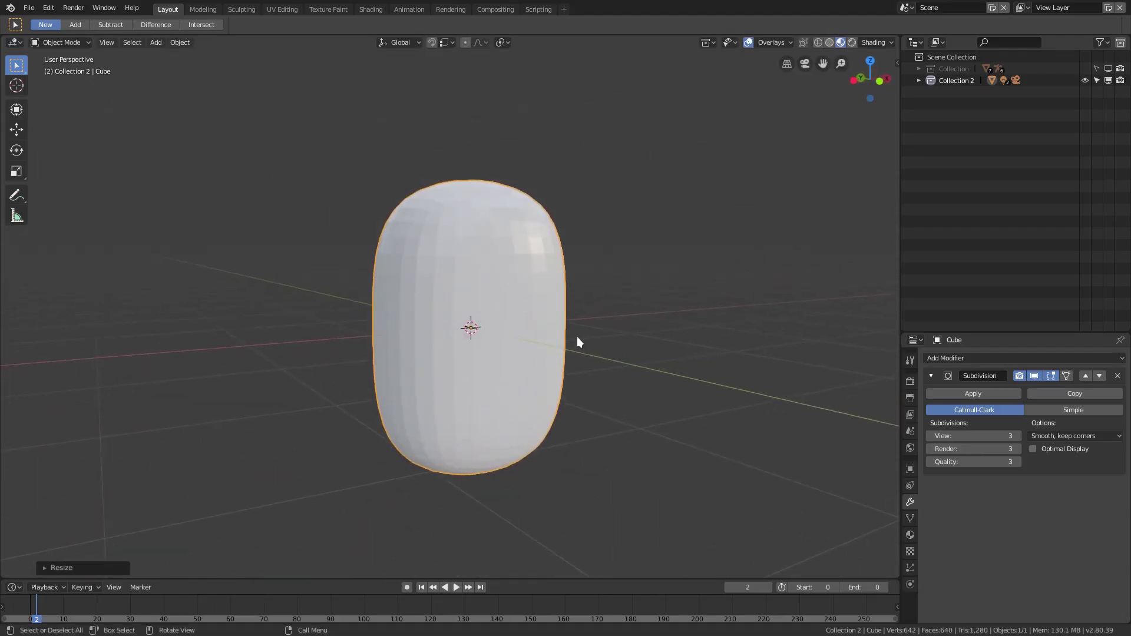
Apply smooth shading to the rounded body.
click(189, 43)
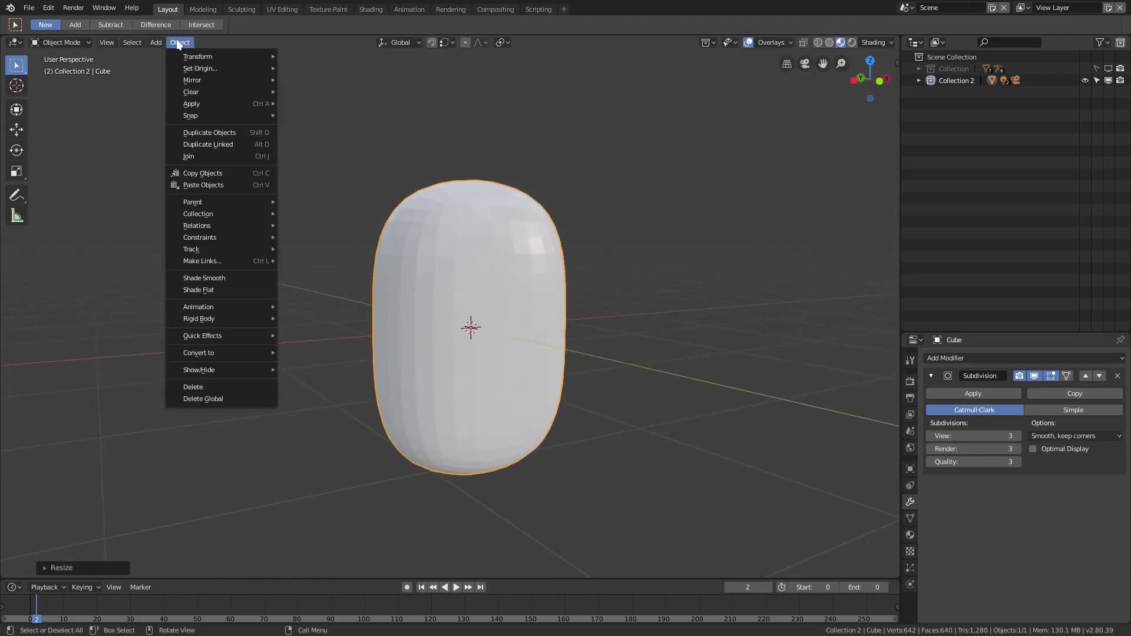
click(230, 281)
scroll(493, 422, up, 1)
middle_drag(494, 422, 545, 429)
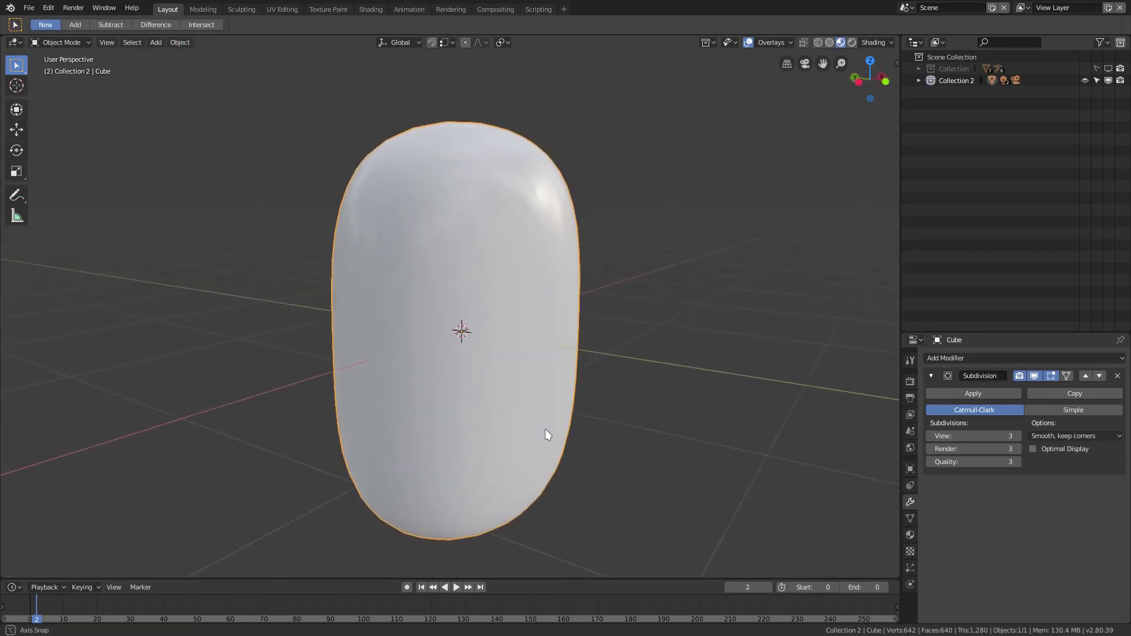
Set the body's Subdivision modifier to View 4, Render 4 and Quality 2.
click(1015, 436)
click(930, 436)
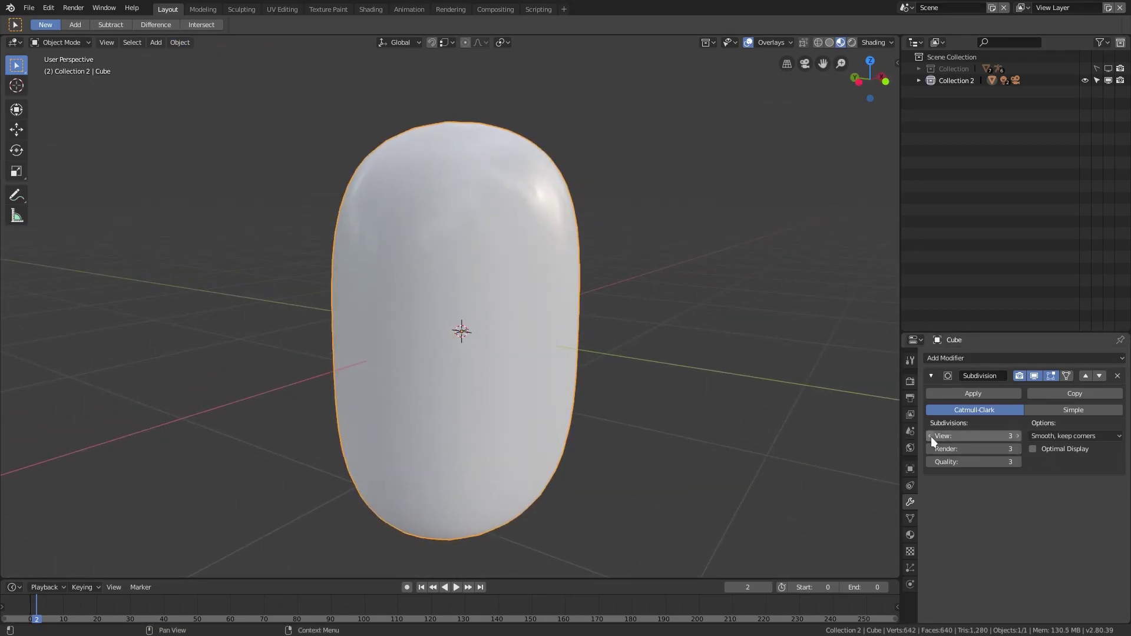
click(1018, 436)
click(1017, 449)
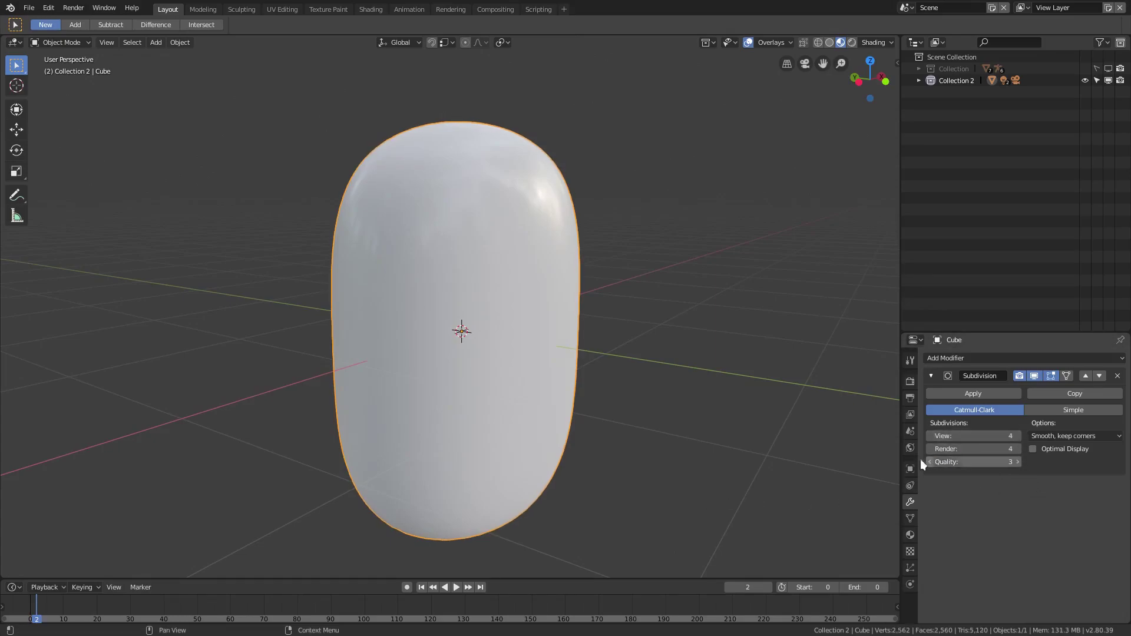
middle_drag(636, 422, 924, 508)
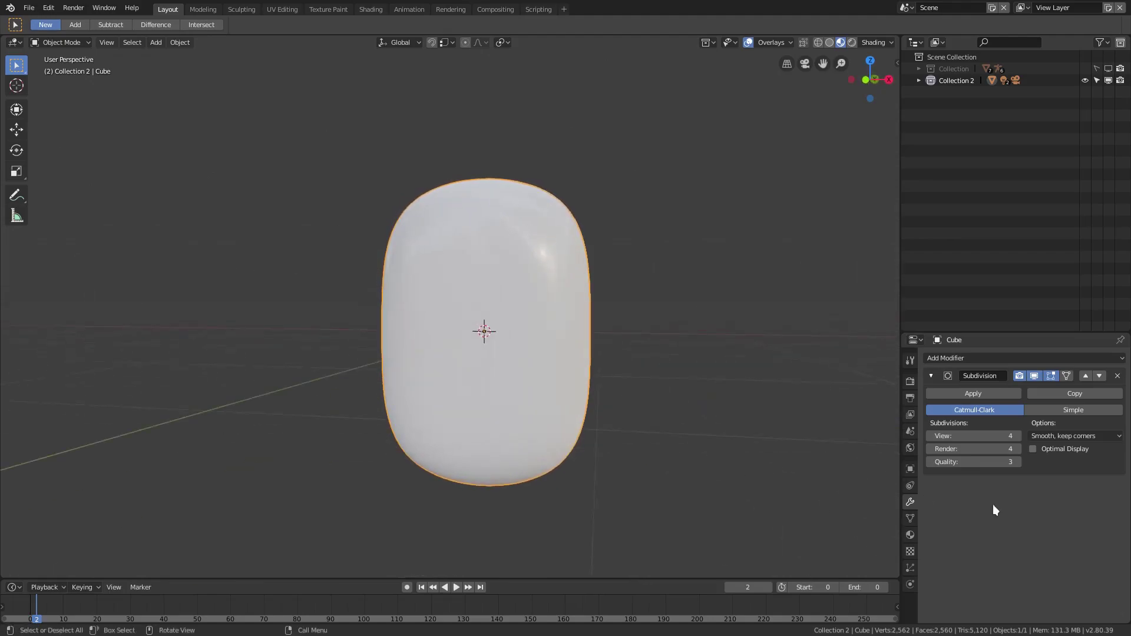
click(929, 462)
middle_drag(696, 475, 614, 308)
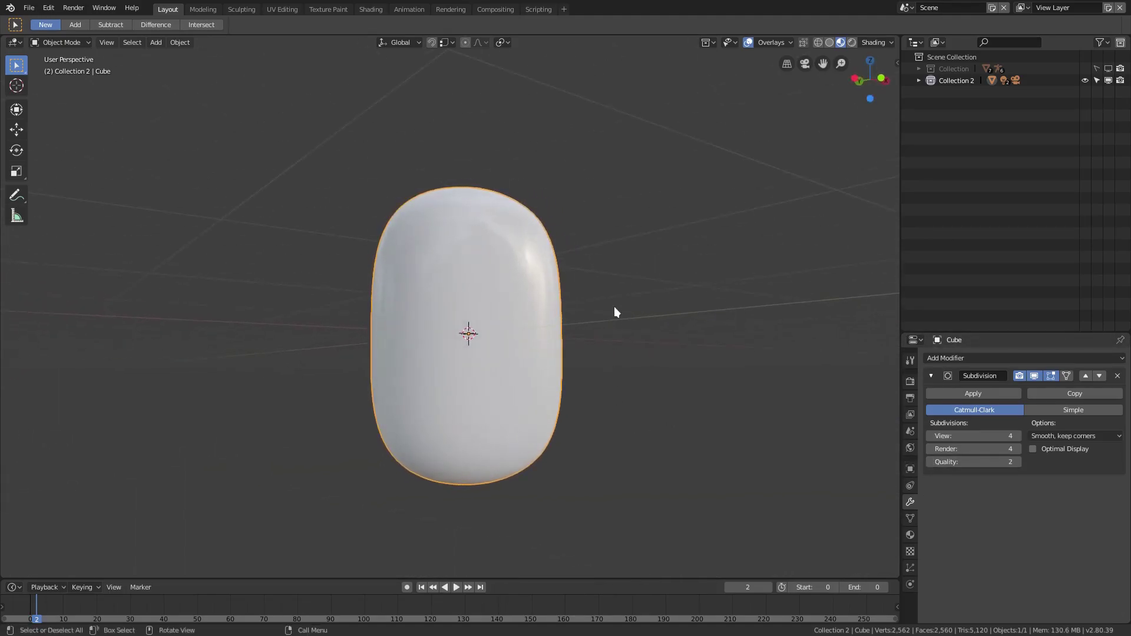
Add a UV sphere at the body's centre and rotate it 90° about the X axis.
key(shift+a)
mouse_move(614, 308)
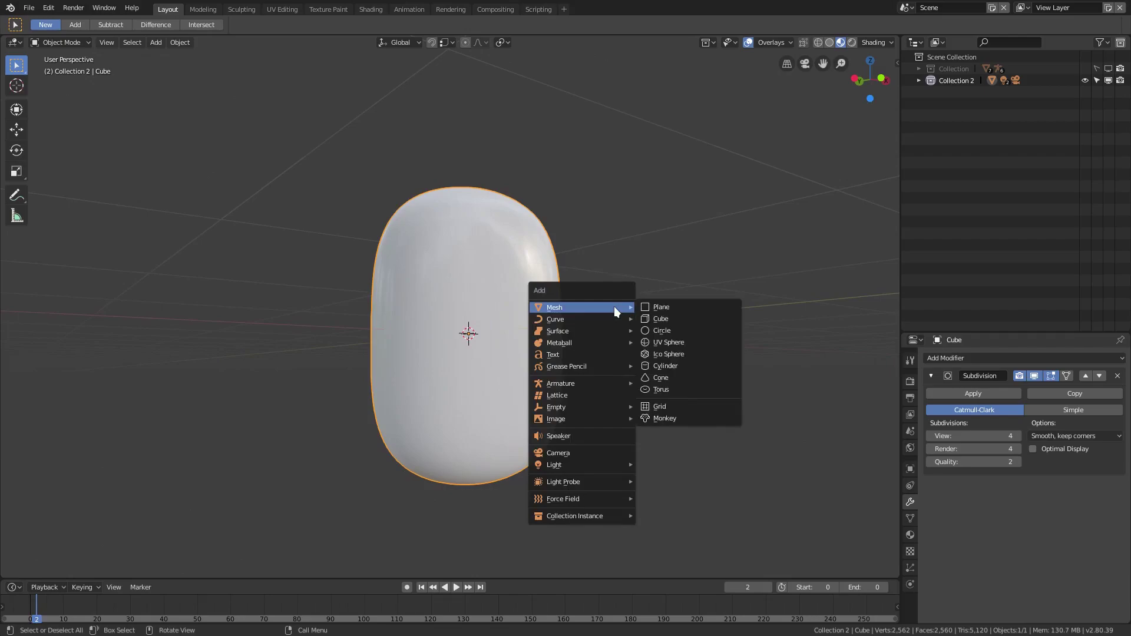
click(685, 342)
middle_drag(575, 369, 608, 395)
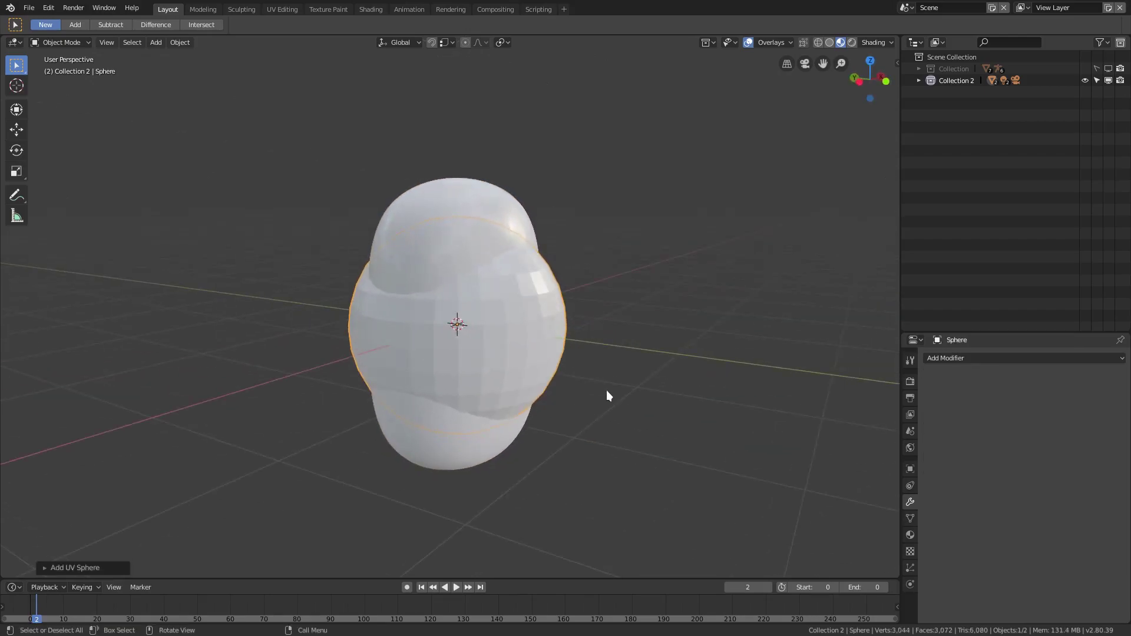
key(r)
key(x)
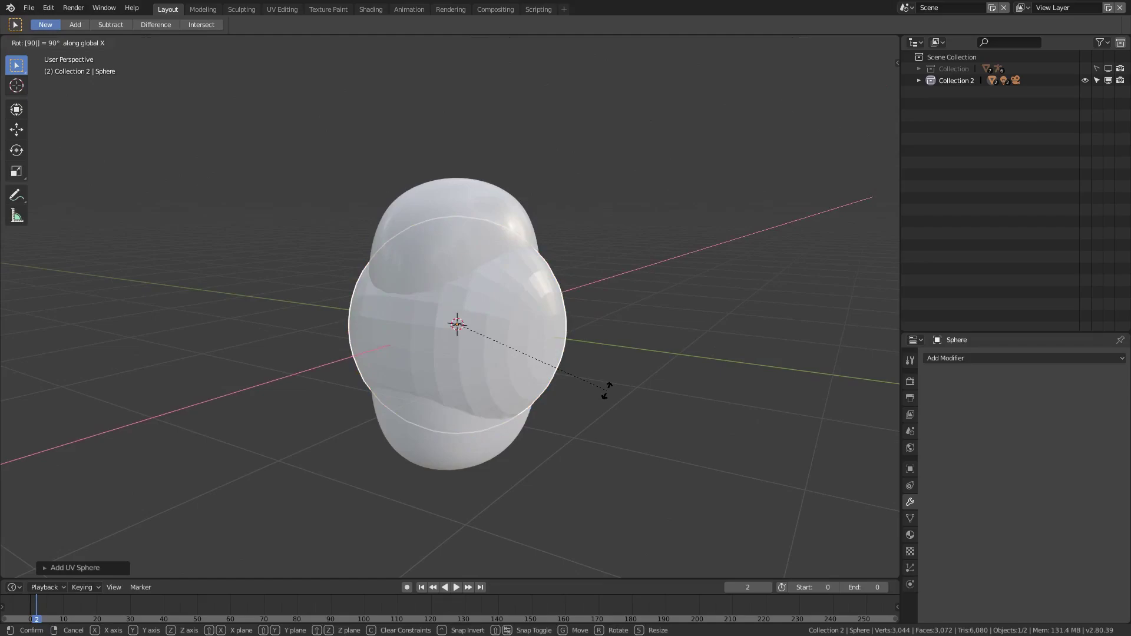
click(606, 390)
Examine the sphere's mesh in Edit Mode, switch to the Select Box tool, and return to Object Mode.
middle_drag(606, 390, 683, 391)
scroll(463, 370, up, 3)
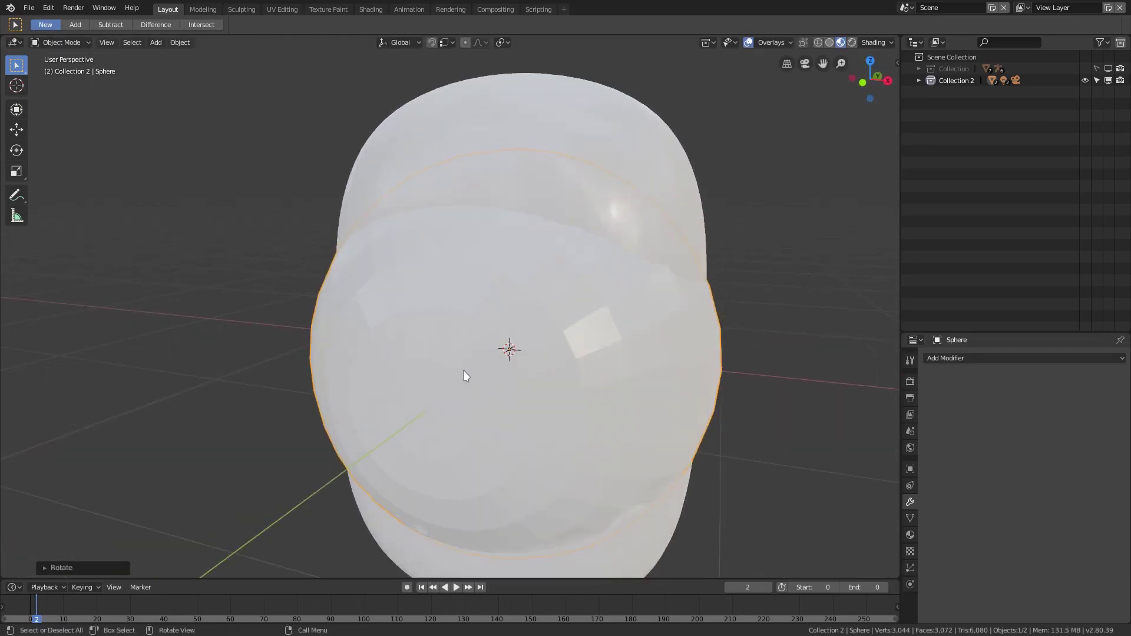
middle_drag(463, 370, 529, 347)
key(Tab)
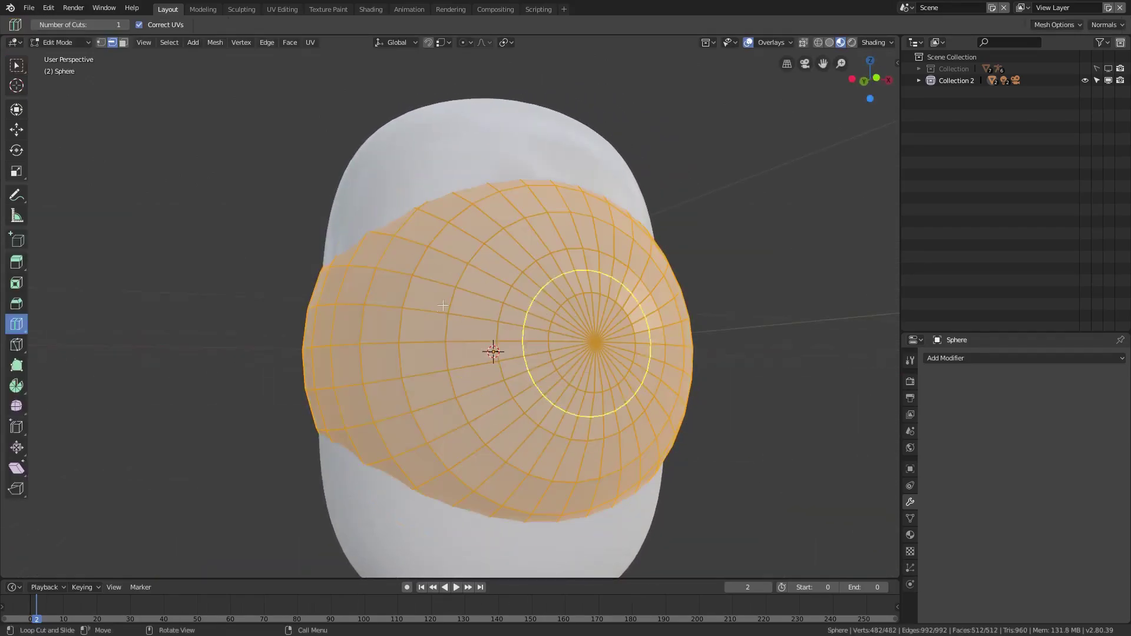
click(15, 65)
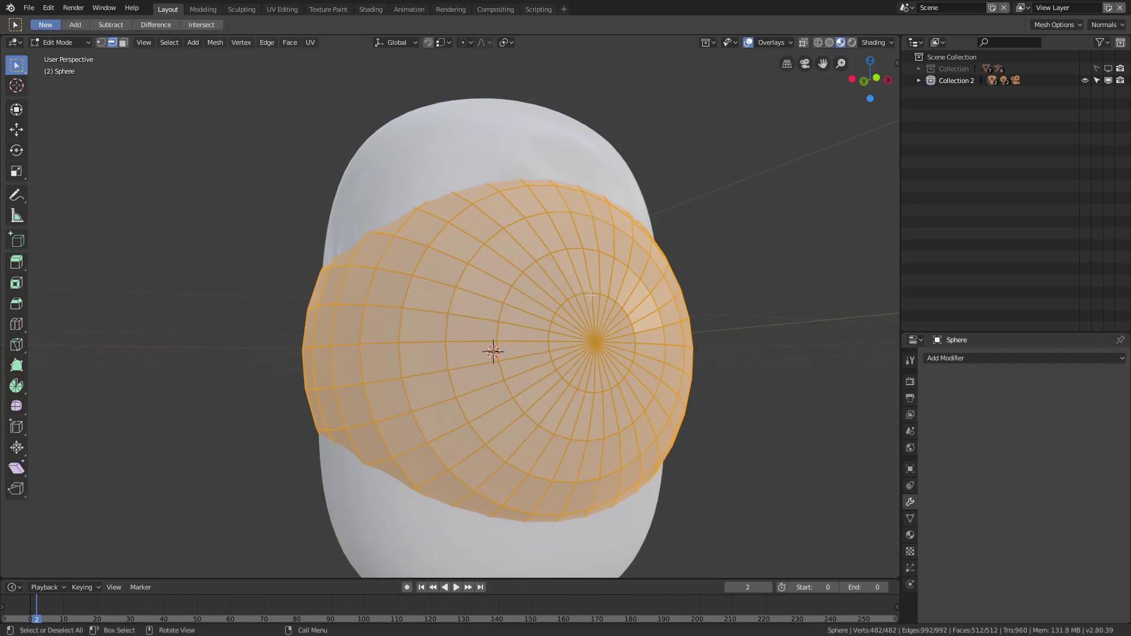
key(Tab)
Shrink the sphere and move it about 0.6 m along negative Y so it pokes out of the body's front.
middle_drag(702, 340, 732, 354)
key(s)
click(583, 374)
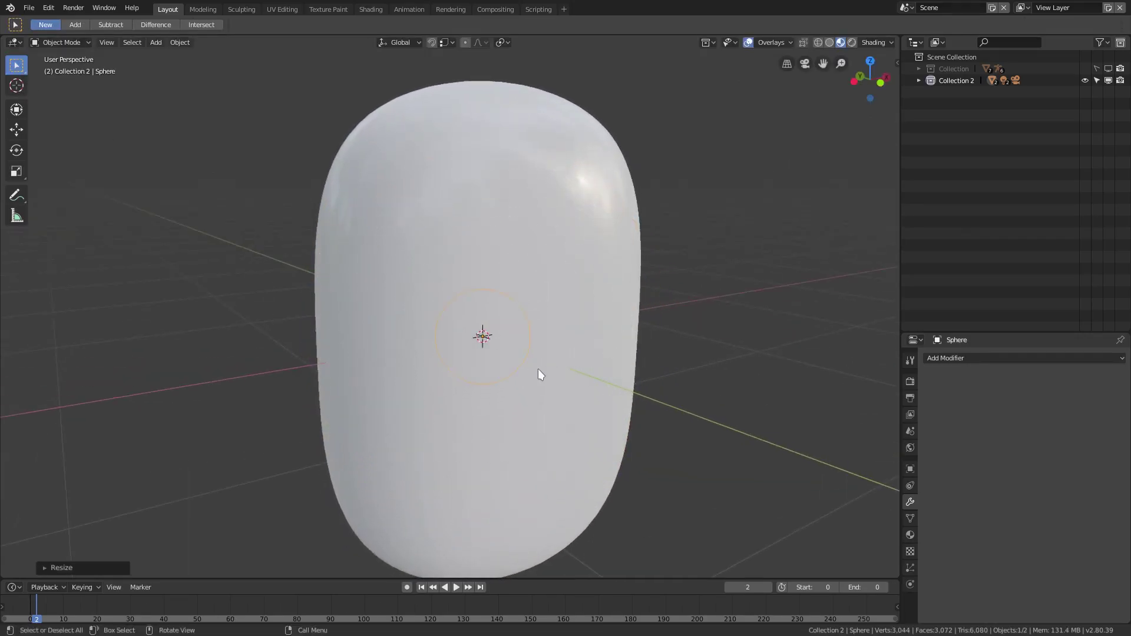
middle_drag(538, 368, 615, 313)
key(g)
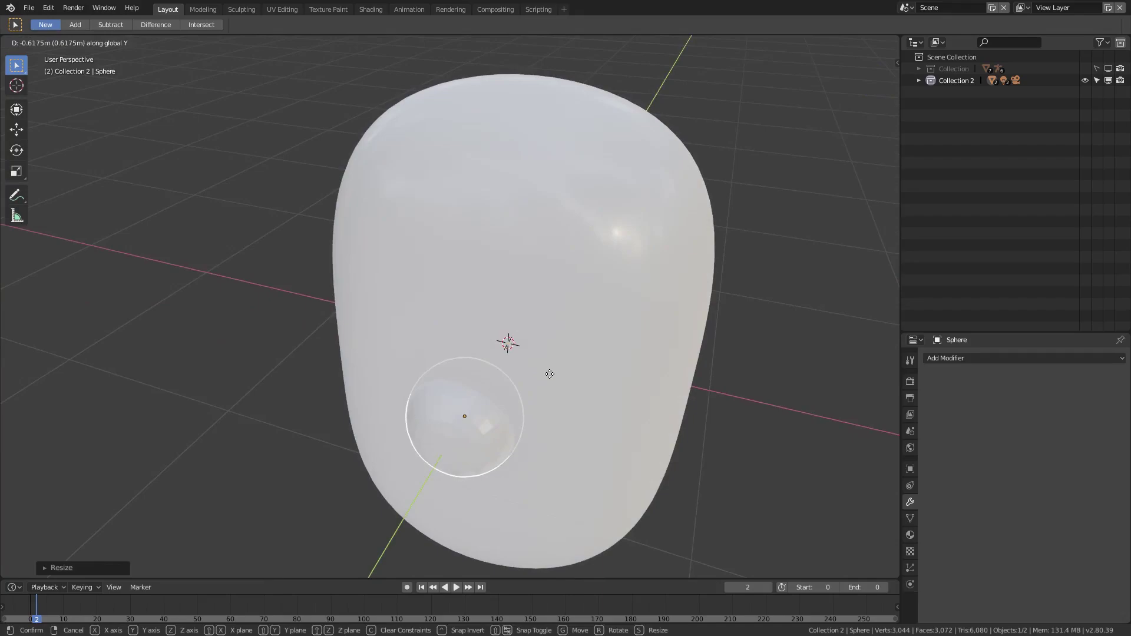
click(541, 384)
Switch the viewport to solid shading and view the sphere on the body's front.
middle_drag(541, 384, 789, 42)
click(829, 44)
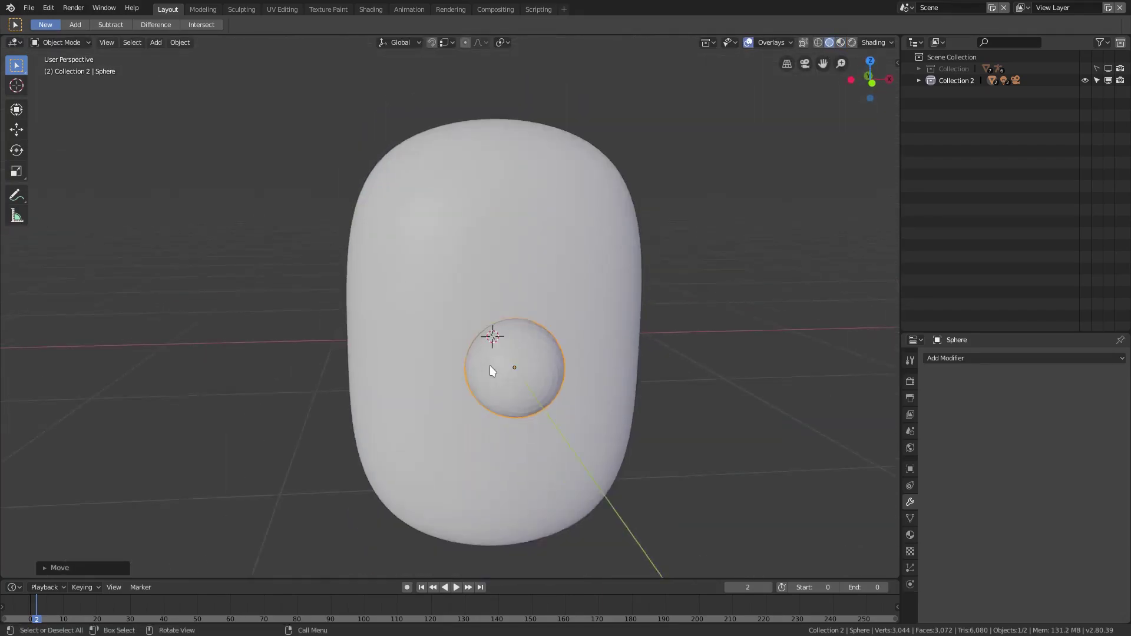
mouse_move(489, 365)
middle_down()
mouse_move(549, 370)
mouse_move(542, 341)
mouse_move(535, 386)
mouse_move(574, 391)
middle_up()
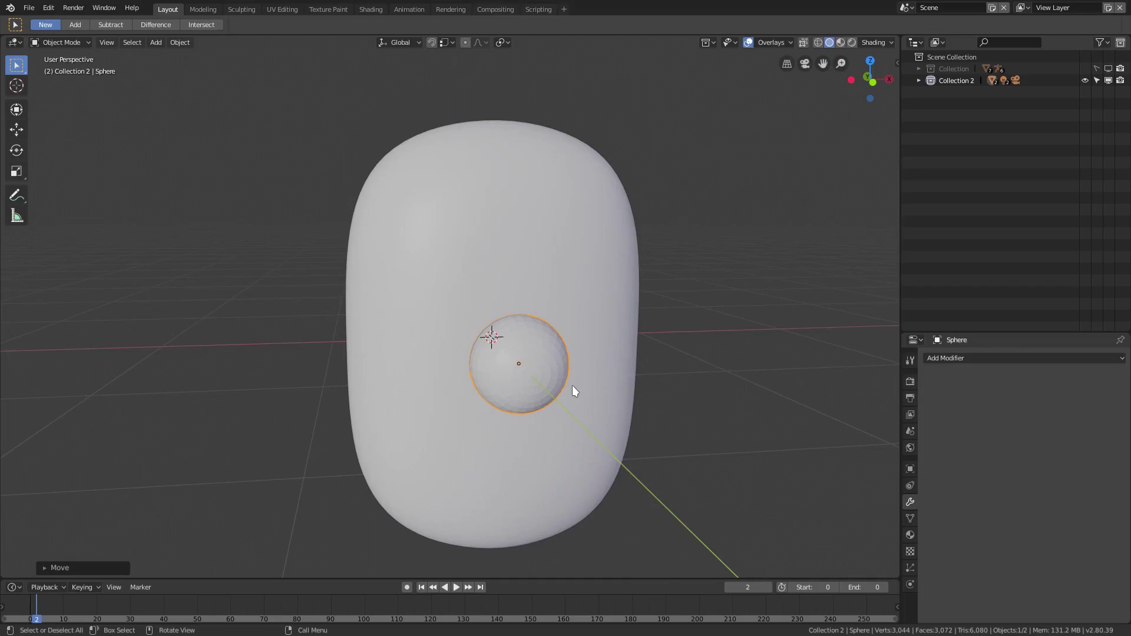
Reposition the sphere against the body and enlarge it.
key(g)
click(511, 386)
mouse_move(511, 386)
middle_down()
mouse_move(607, 389)
mouse_move(567, 357)
mouse_move(526, 380)
middle_up()
key(s)
click(656, 388)
Adjust the sphere's depth in the body along Y and raise it along Z to the upper front.
key(g)
key(y)
click(536, 361)
key(g)
key(z)
click(539, 332)
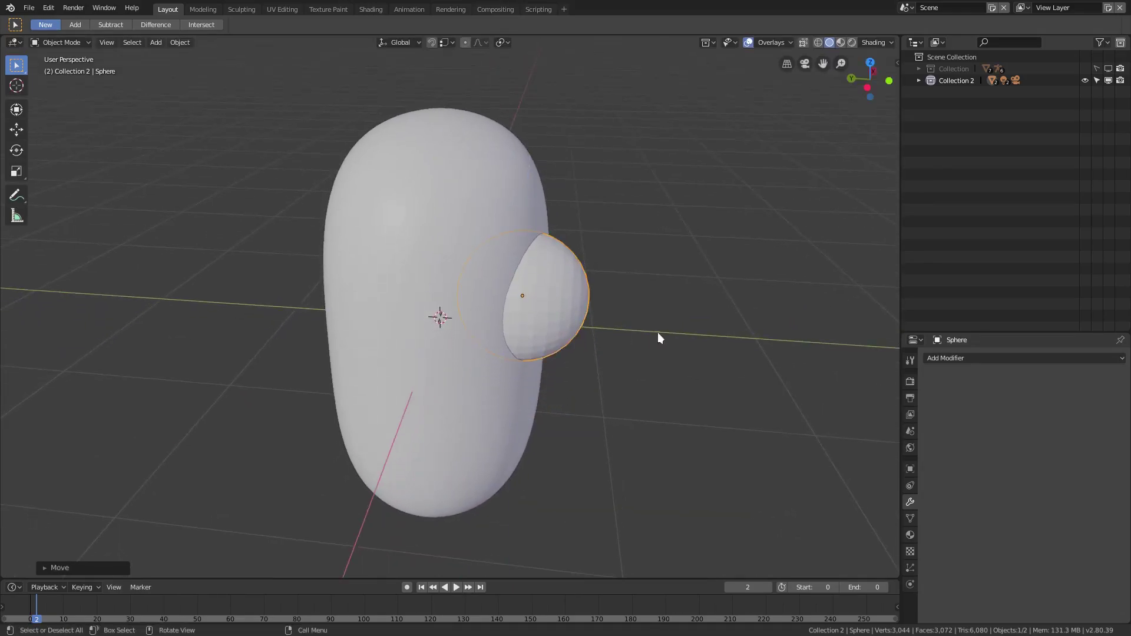
Shift the sphere slightly along negative X in front view and push it a little deeper into the body along Y.
middle_drag(658, 332, 568, 308)
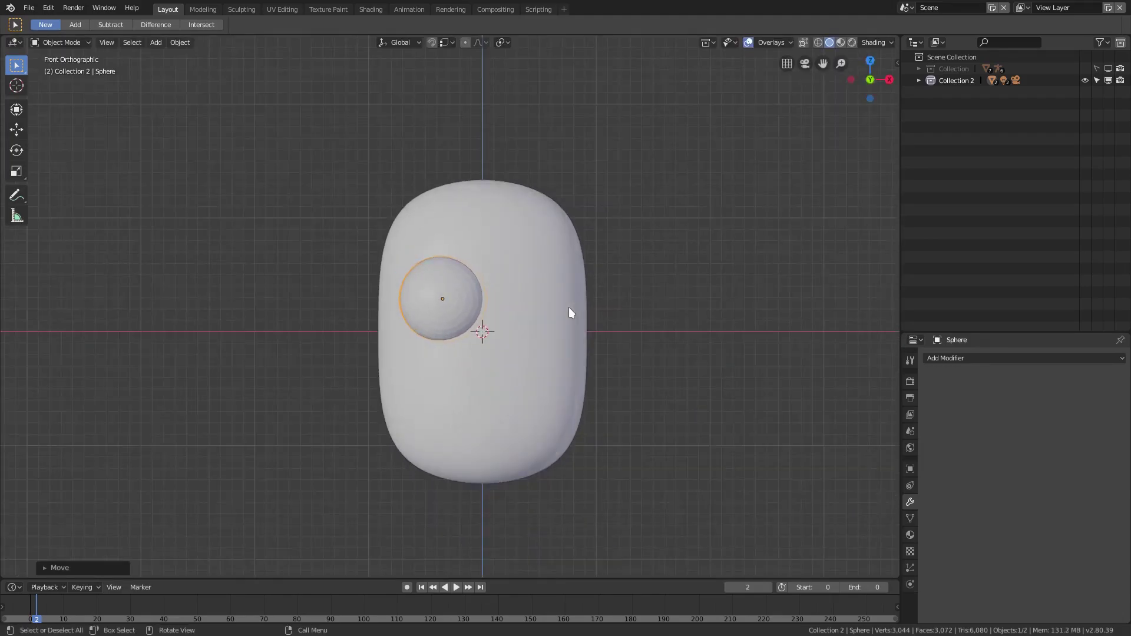
scroll(569, 307, up, 2)
key(g)
key(x)
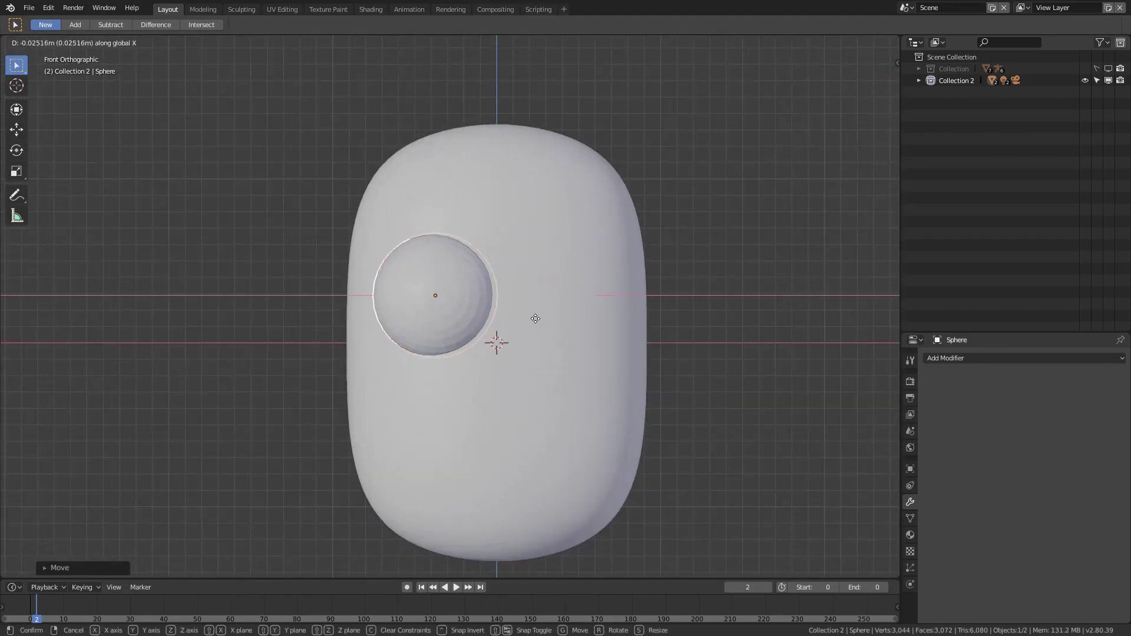
click(528, 322)
middle_drag(413, 325, 556, 356)
key(g)
key(y)
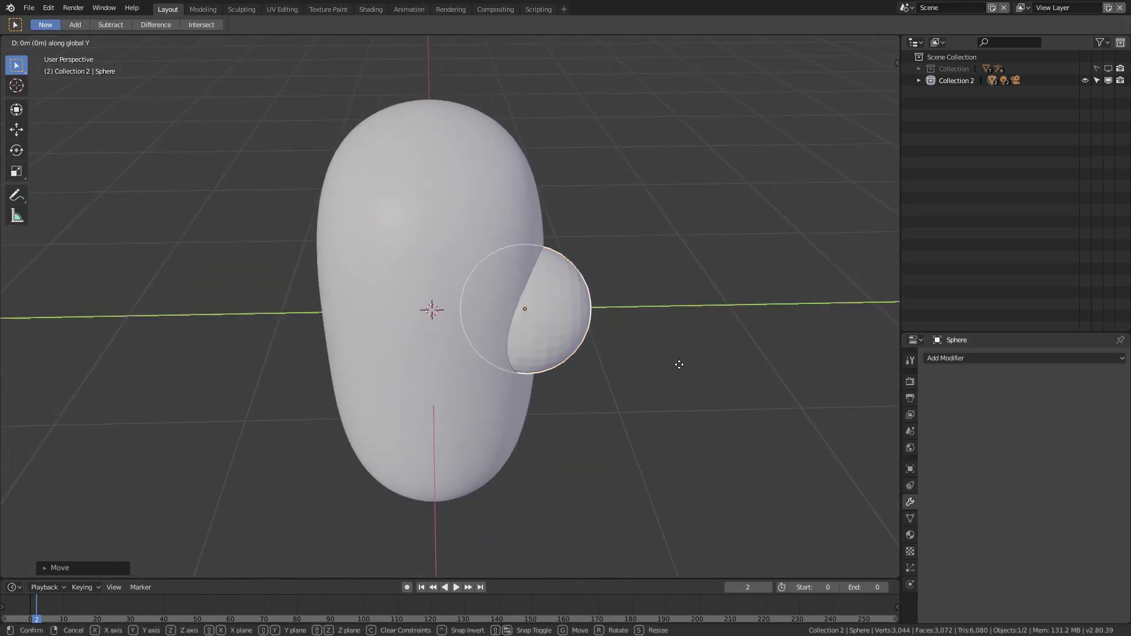
click(659, 365)
Bring the sphere slightly forward out of the body and shift it about 0.05 m along positive X.
middle_drag(663, 366, 528, 373)
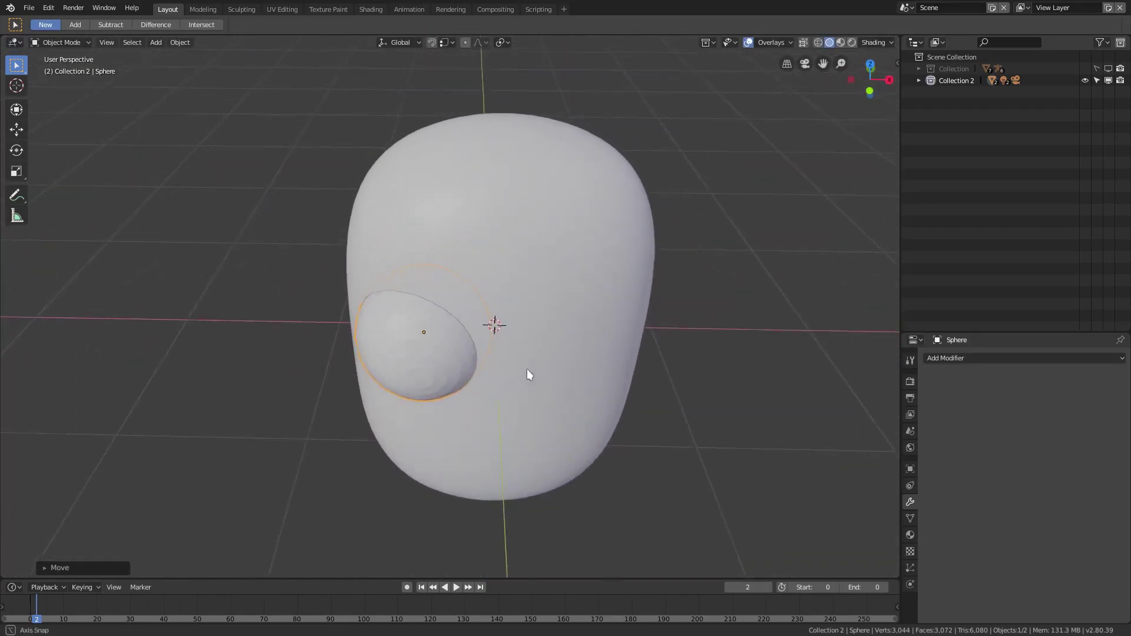
key(g)
key(z)
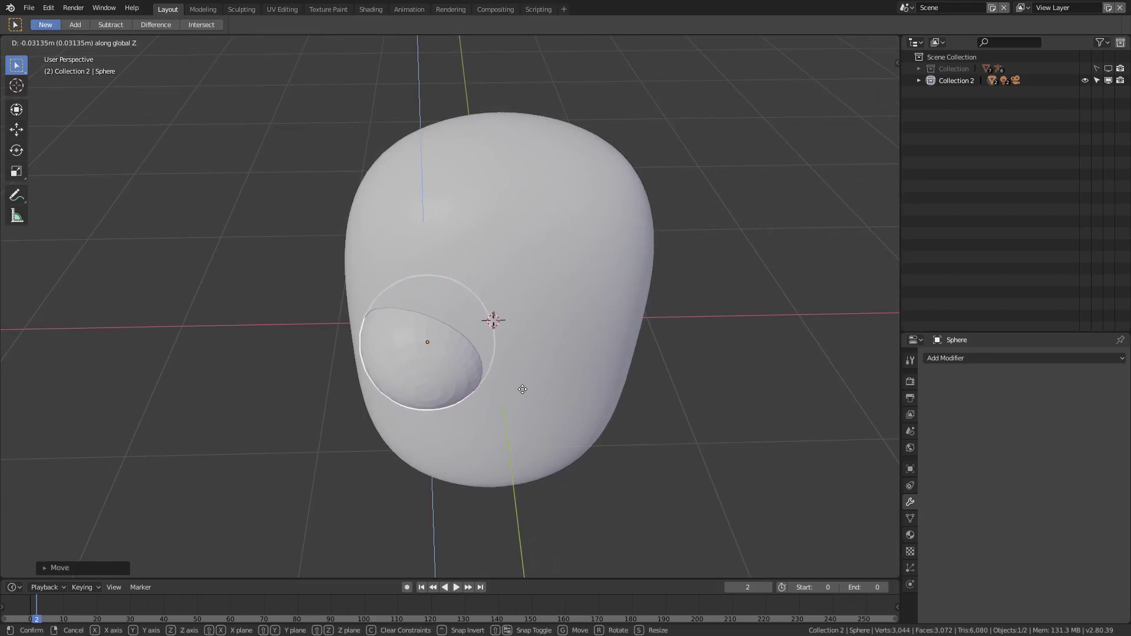
click(536, 391)
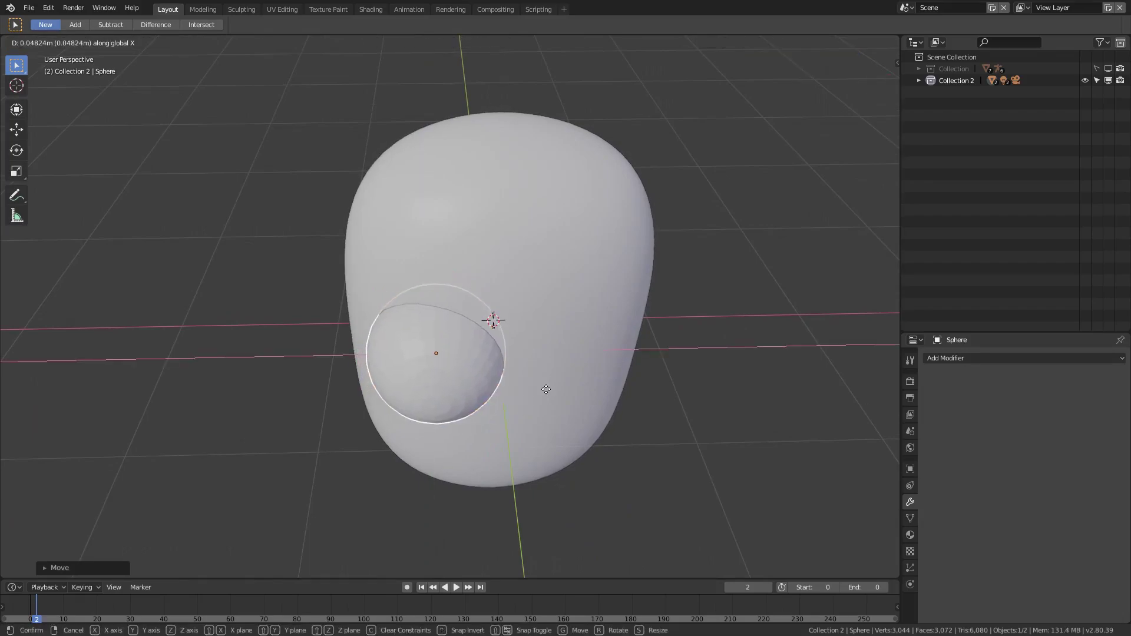
click(548, 382)
Scale the sphere up by about 1.07 in front view and move it about 0.02 m along negative X.
key(KP_1)
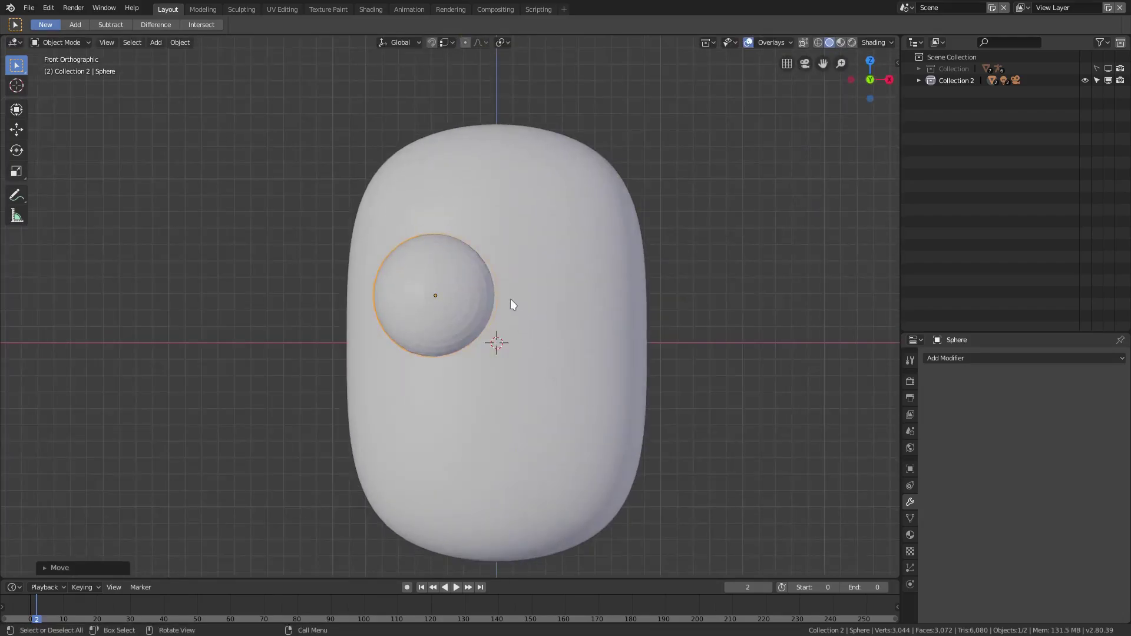
key(s)
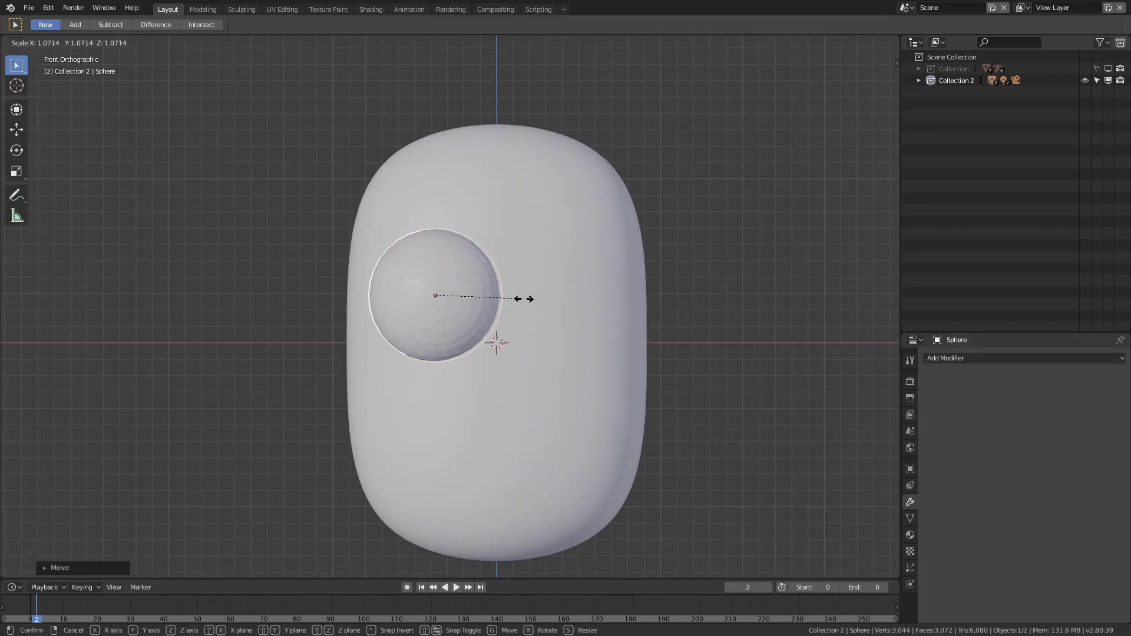
click(523, 298)
key(g)
key(x)
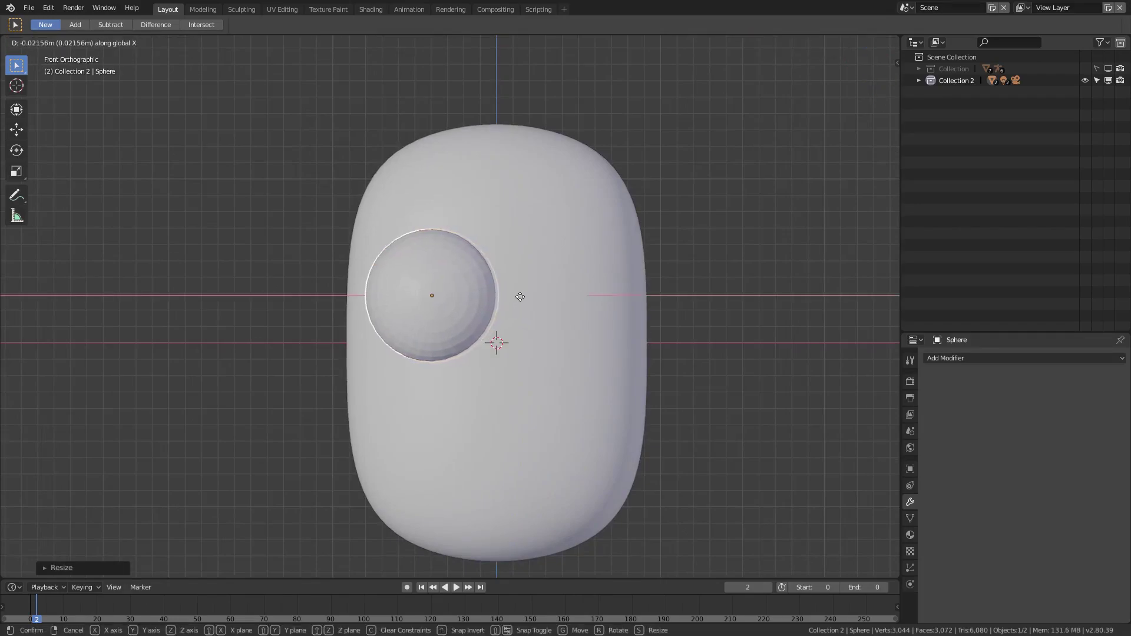
click(520, 296)
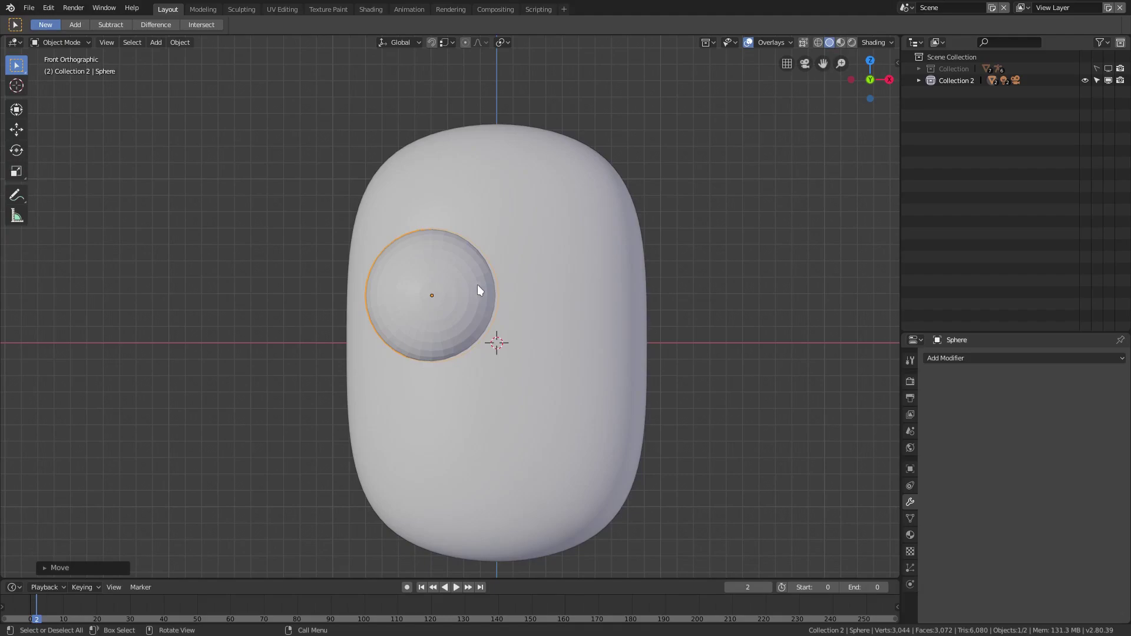
Duplicate the sphere in place and set the copy's X location to 0.395012 m.
key(shift+d)
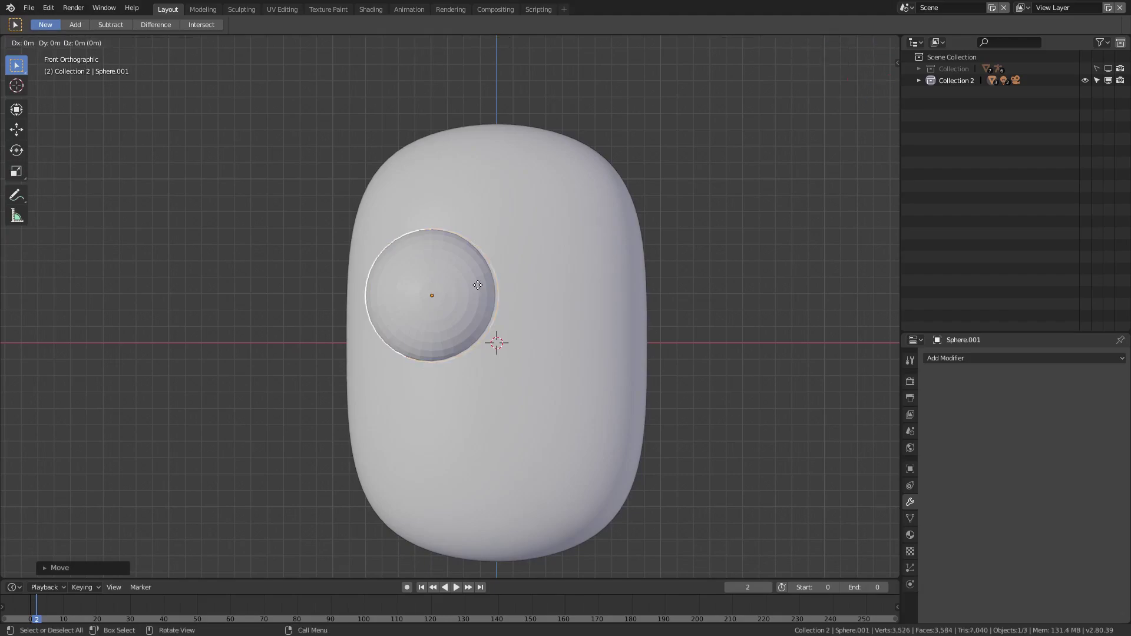
key(Escape)
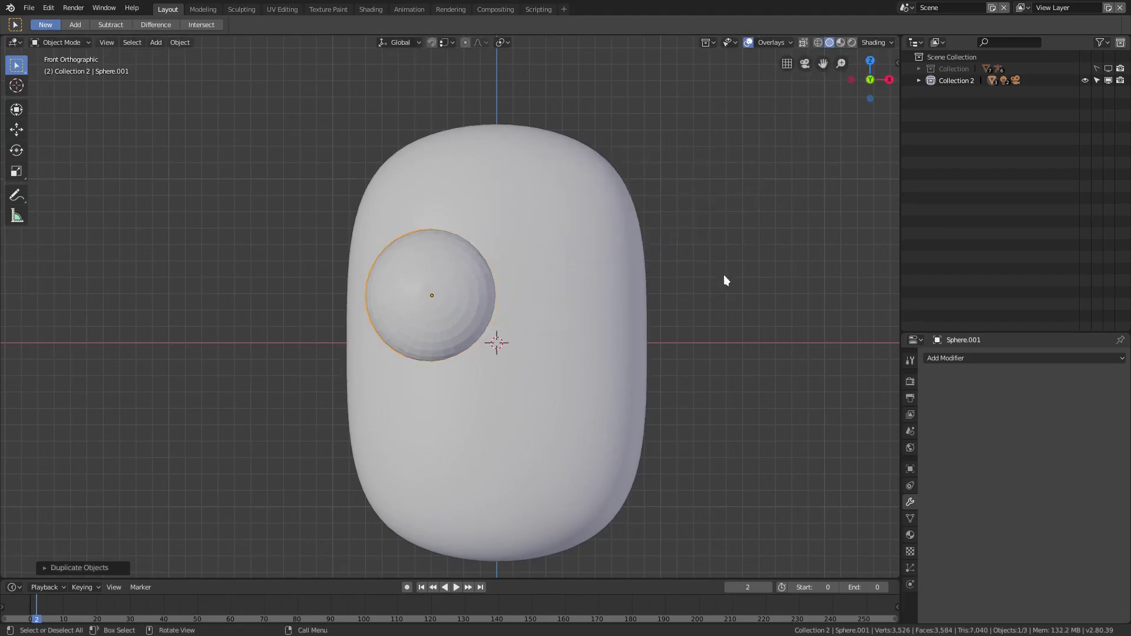
click(896, 64)
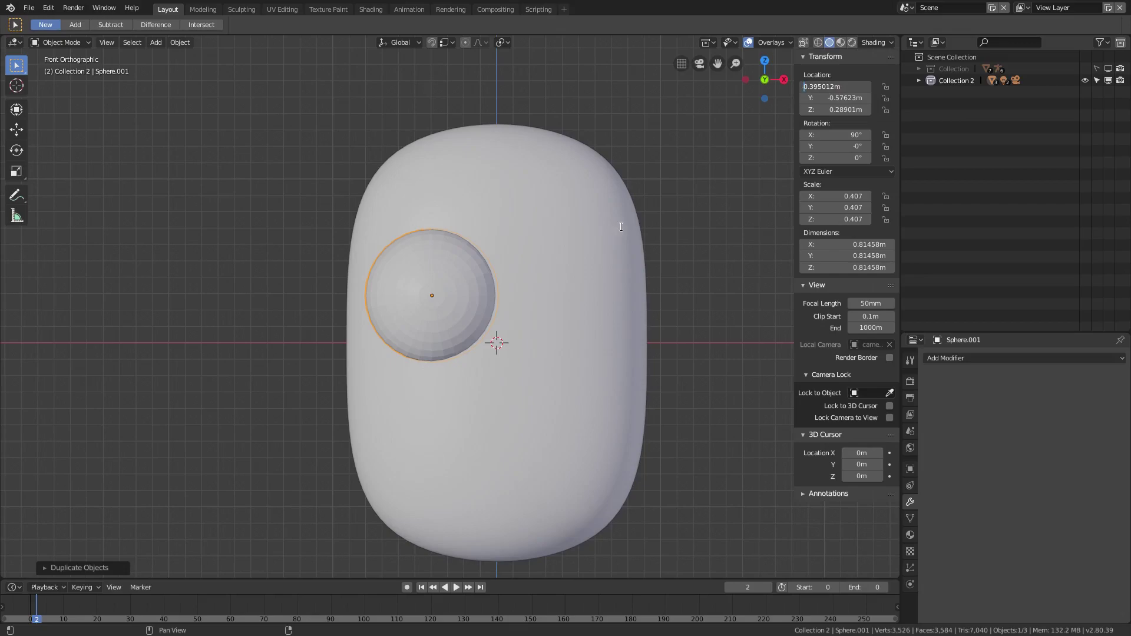
key(Return)
Delete the duplicated sphere.
middle_drag(612, 162, 506, 286)
scroll(495, 292, up, 3)
key(Delete)
right_click(446, 264)
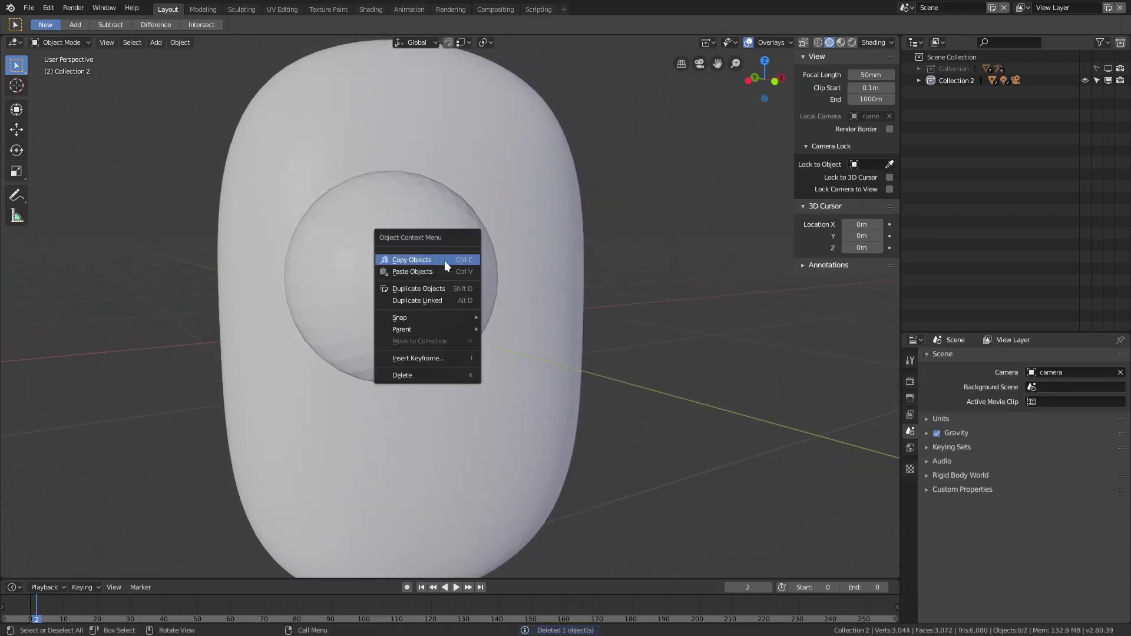
Select the remaining sphere and enter Edit Mode with none of its mesh selected.
click(377, 283)
scroll(453, 278, up, 4)
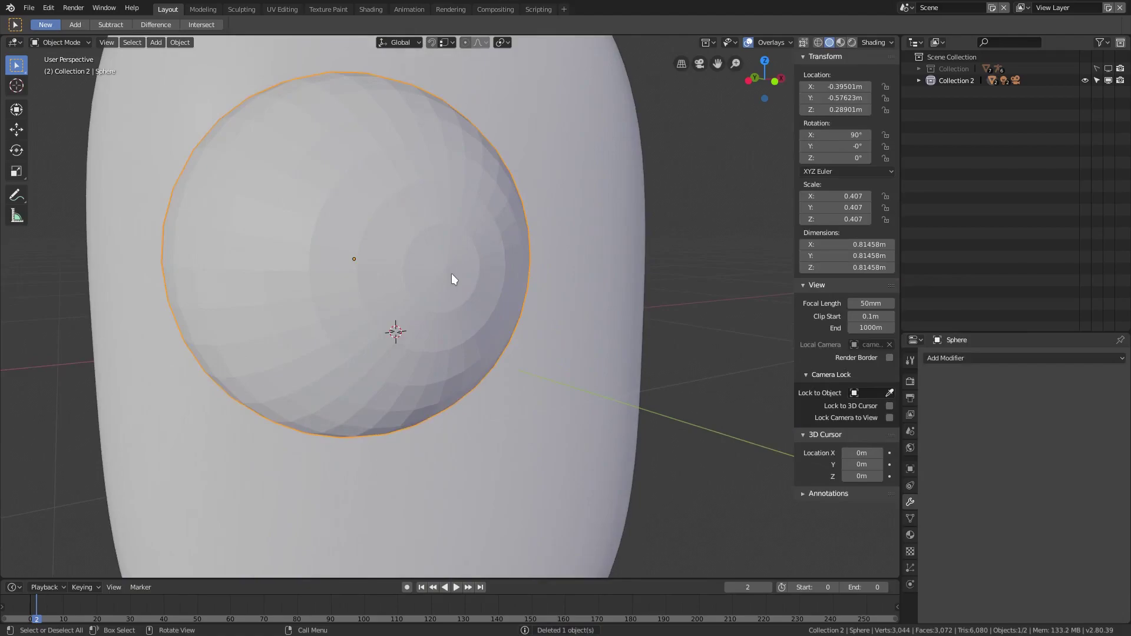
key(Tab)
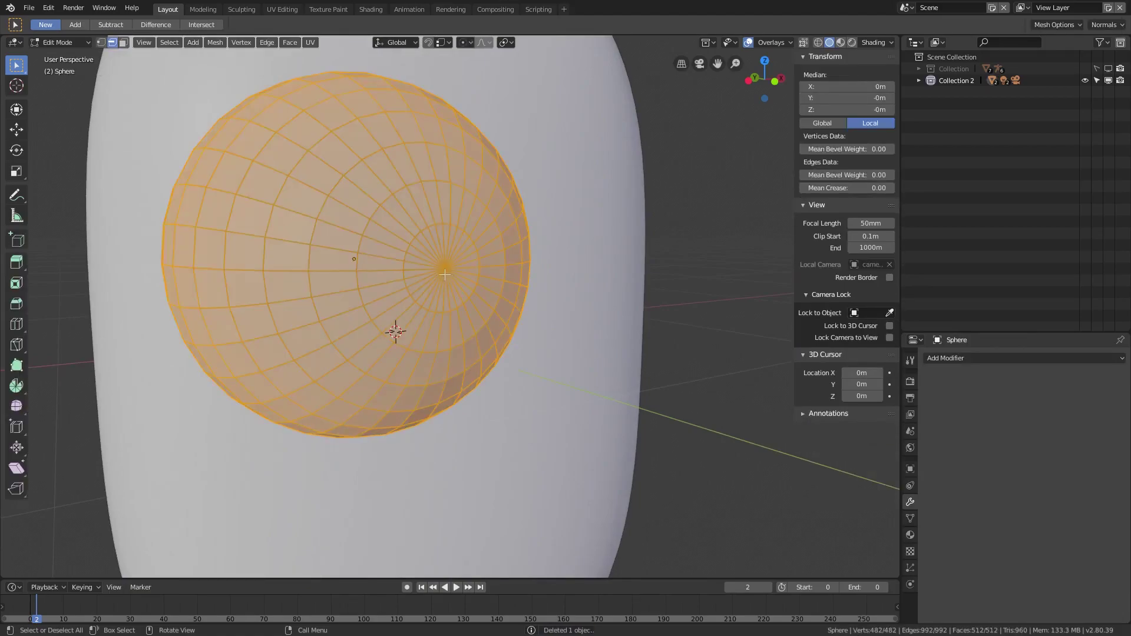
middle_drag(451, 276, 470, 326)
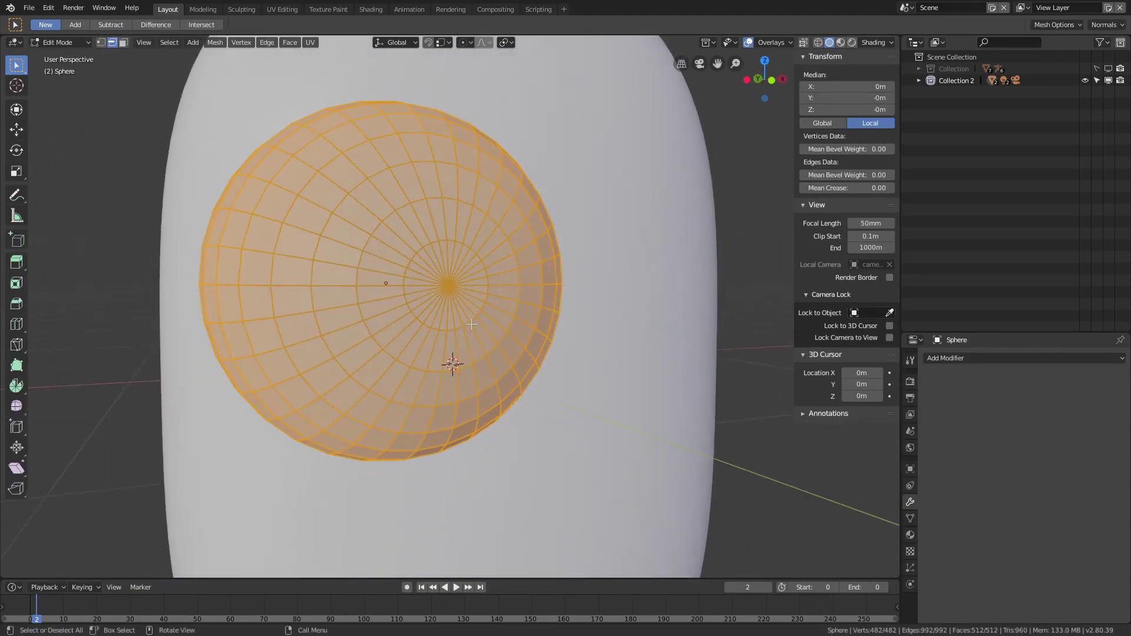
key(alt+a)
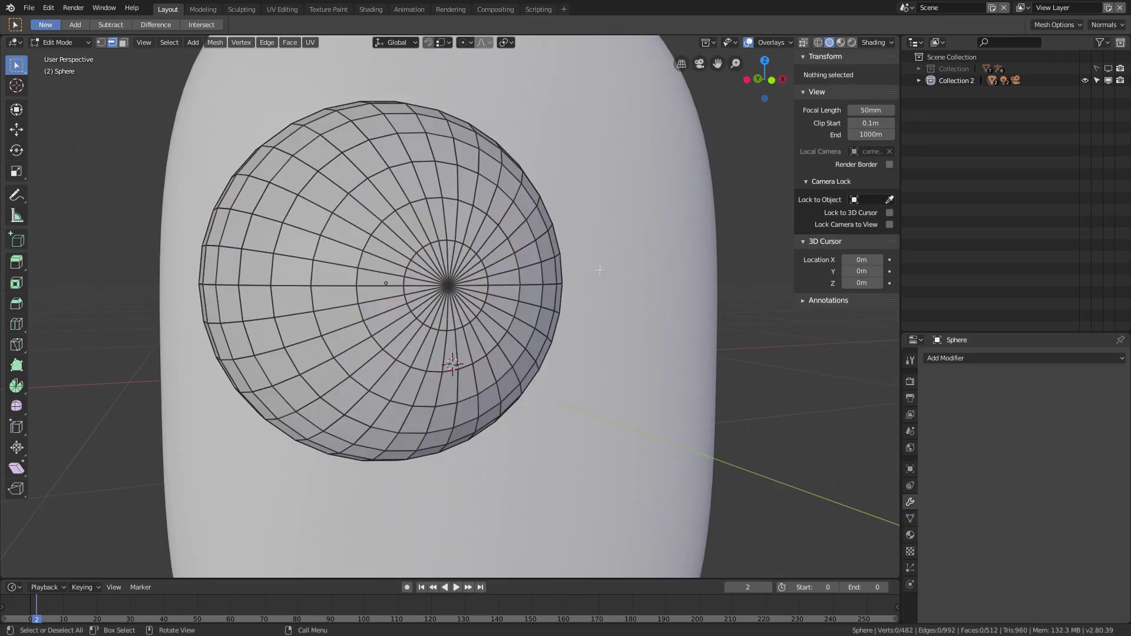
Select the circle of triangular faces around the sphere's front pole and extrude them inward about 0.04 m.
key(c)
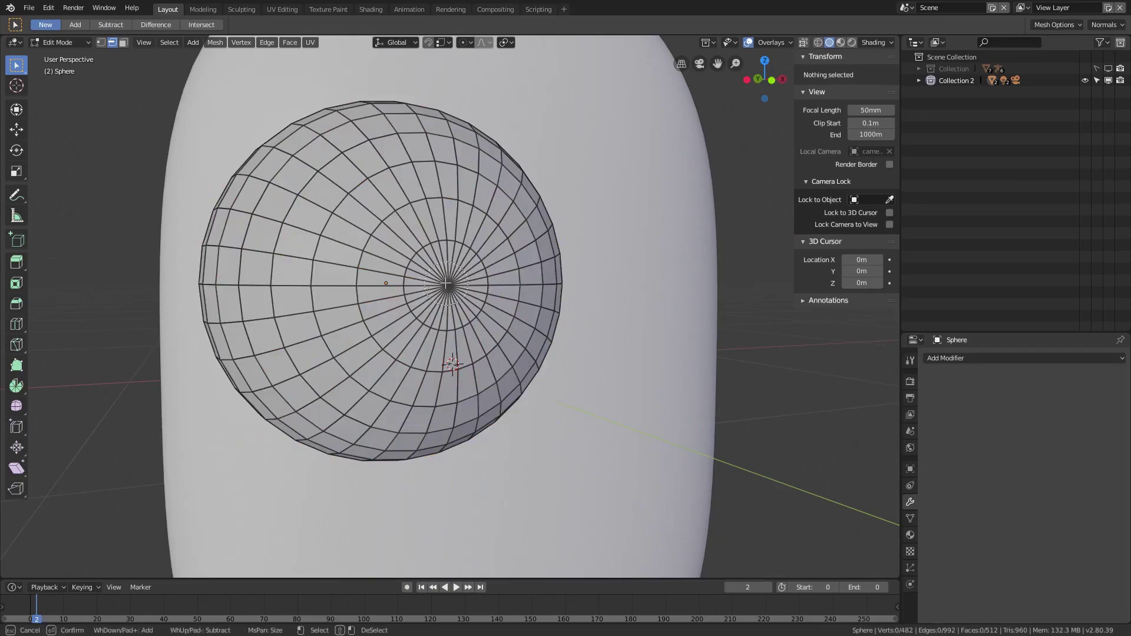
key(Escape)
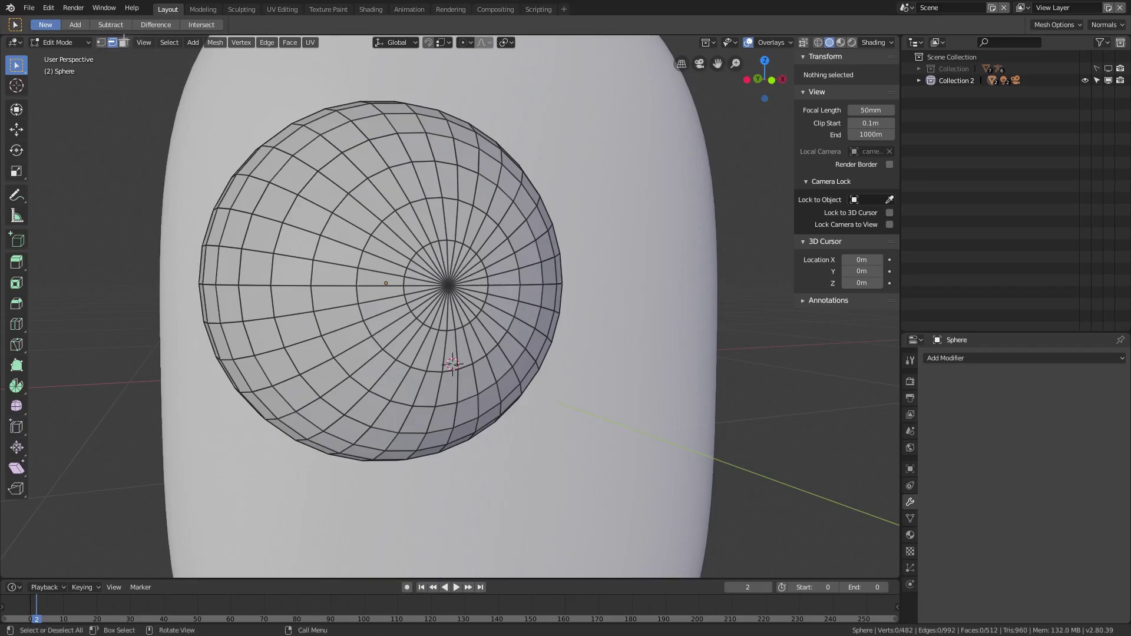
click(124, 43)
key(c)
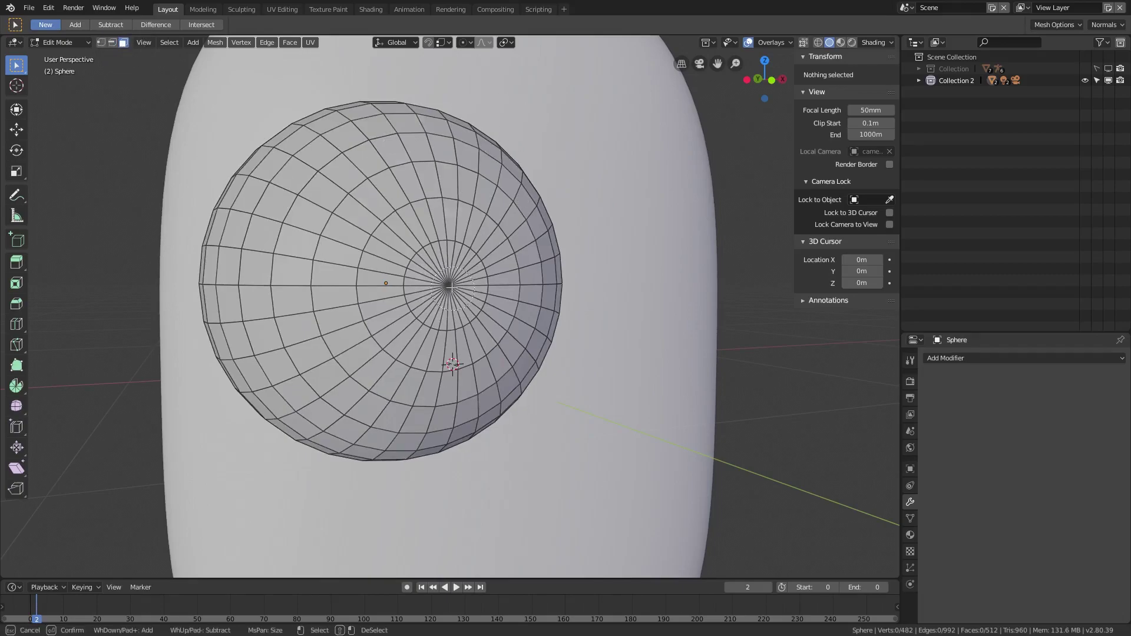
drag(450, 287, 446, 278)
key(Escape)
scroll(450, 283, up, 3)
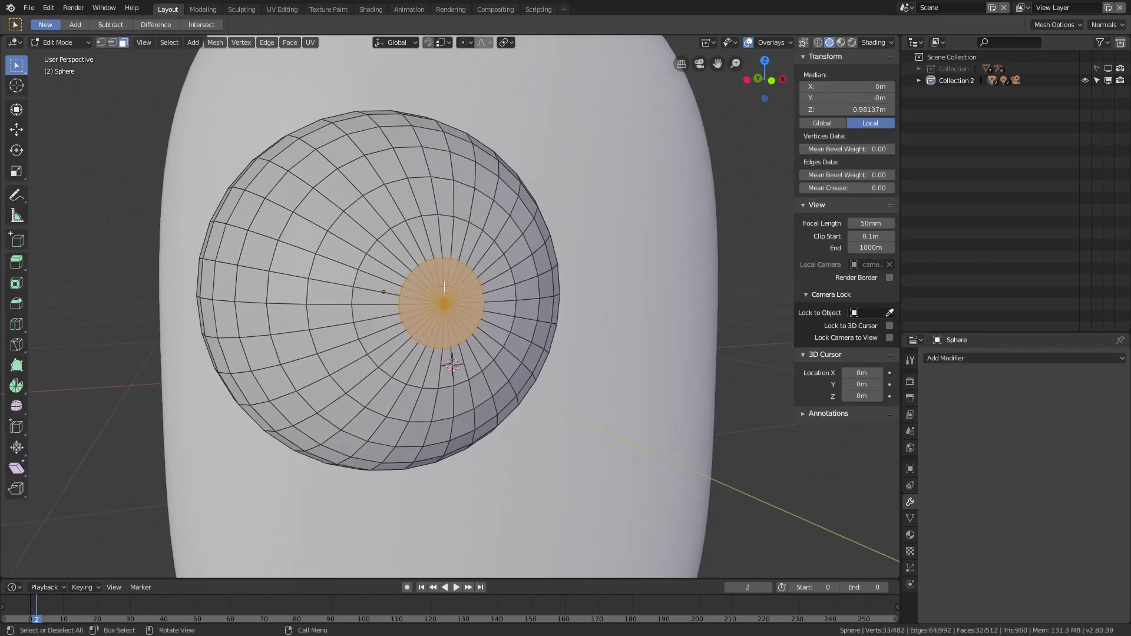
key(e)
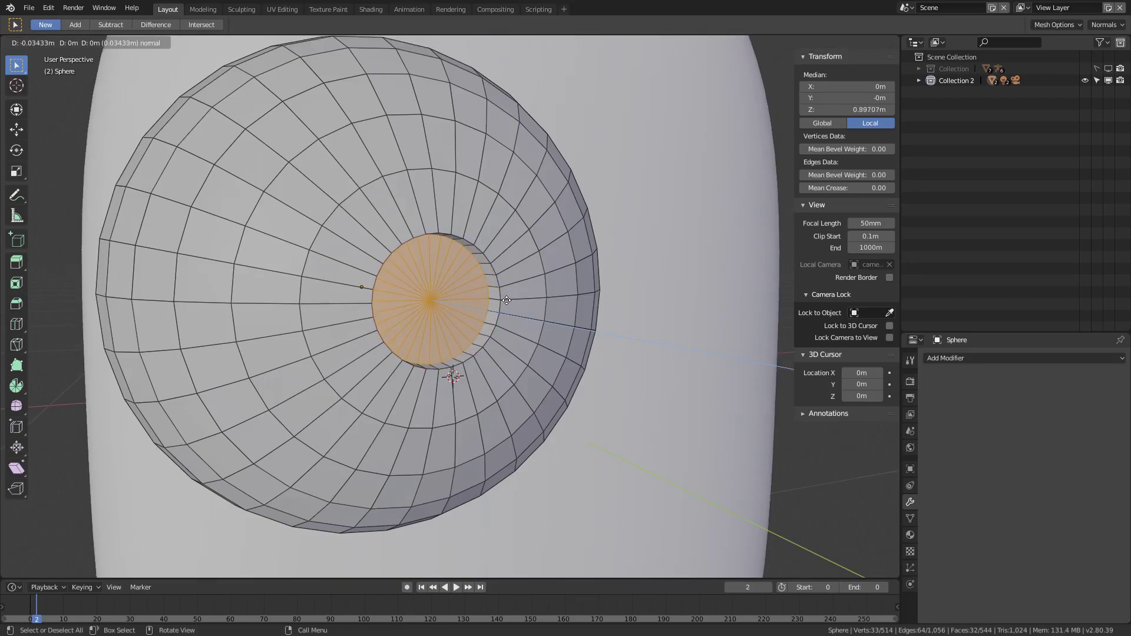
click(500, 300)
Select the edge loop along the recess's outer rim in edge select mode and give it a narrow bevel.
scroll(500, 299, up, 1)
middle_drag(500, 299, 634, 199)
scroll(518, 299, down, 1)
click(112, 42)
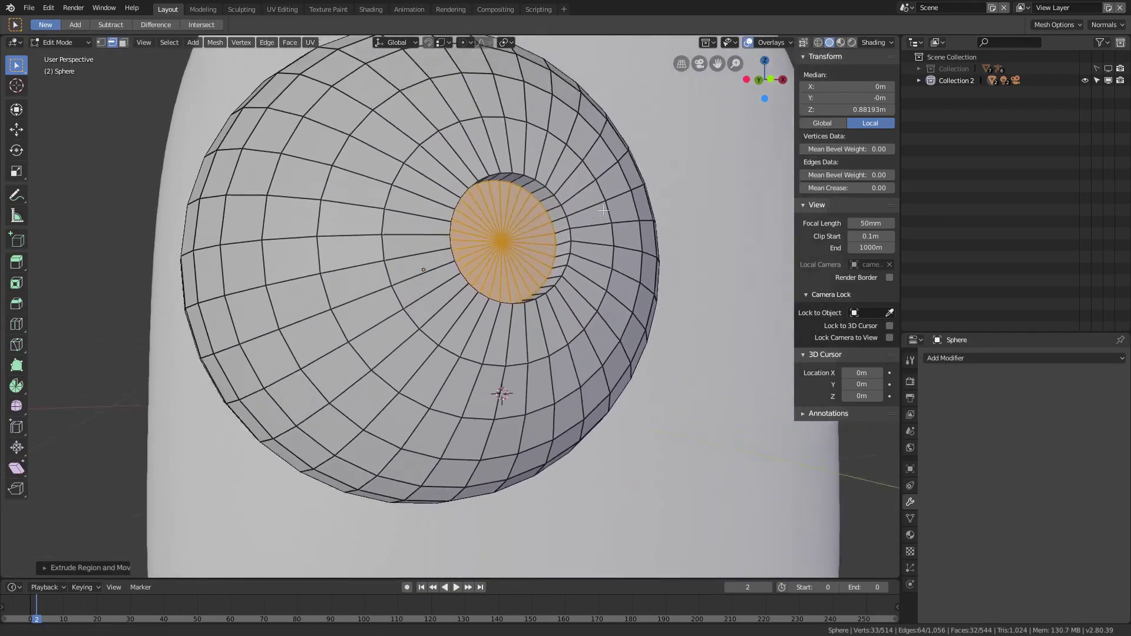
scroll(633, 199, up, 3)
scroll(633, 199, down, 3)
shift+middle_drag(672, 154, 597, 223)
right_click(483, 249)
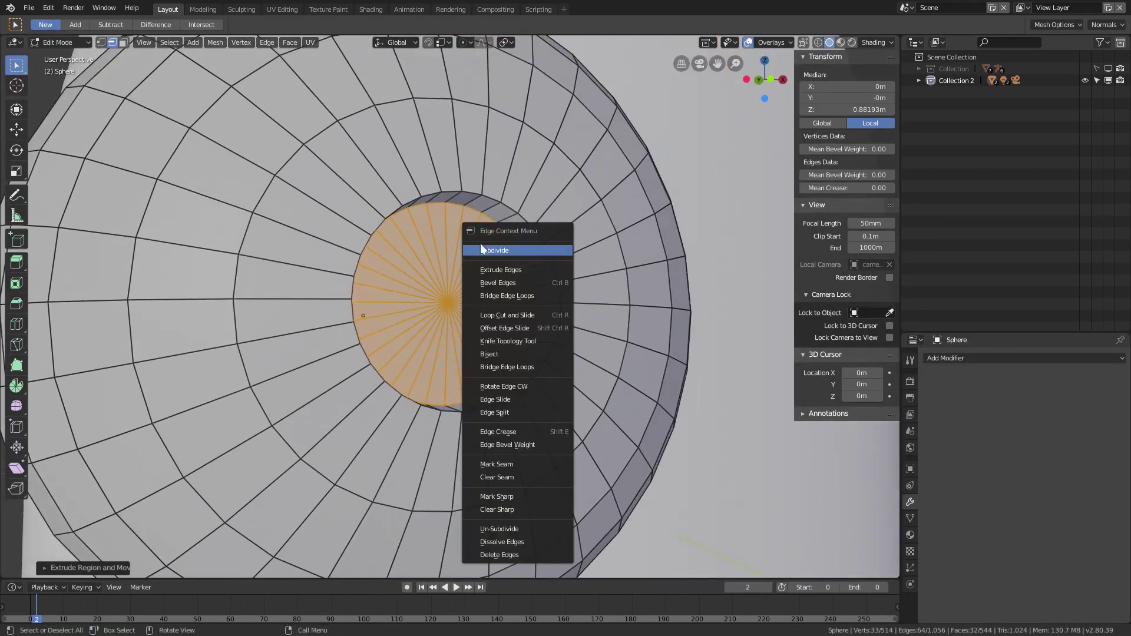
alt+shift+click(508, 203)
alt+click(509, 203)
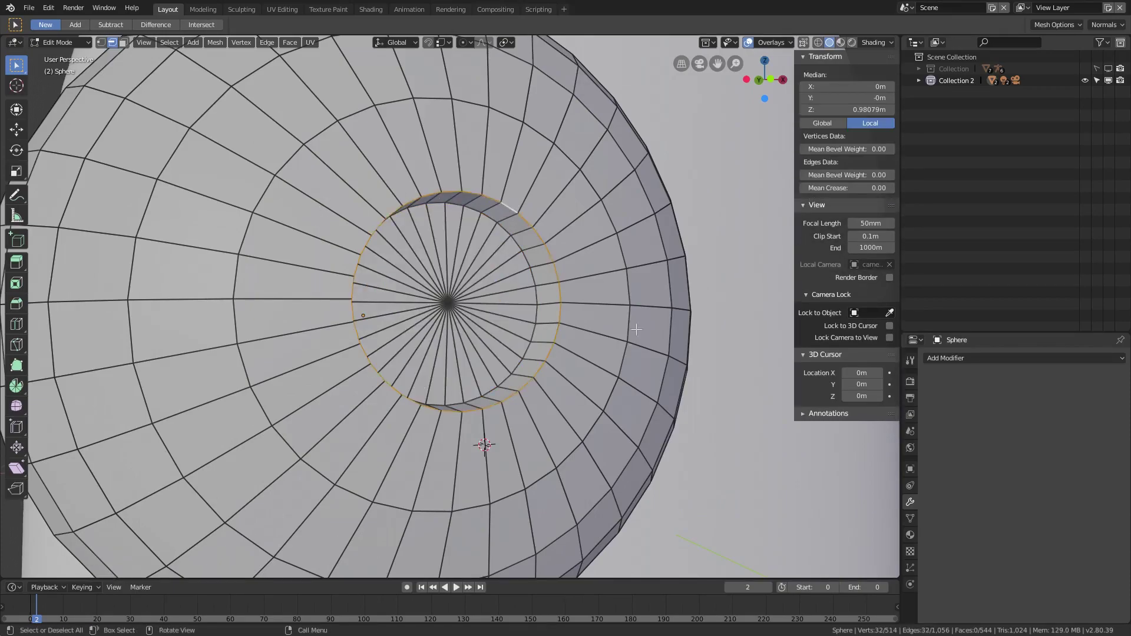
middle_drag(486, 157, 478, 158)
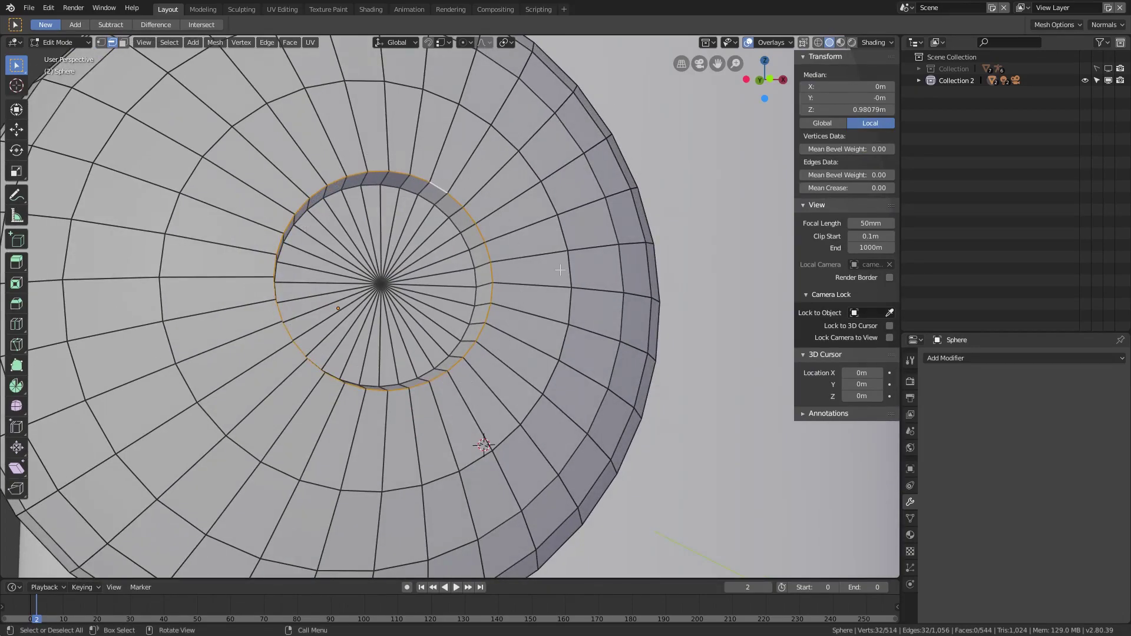
key(ctrl+b)
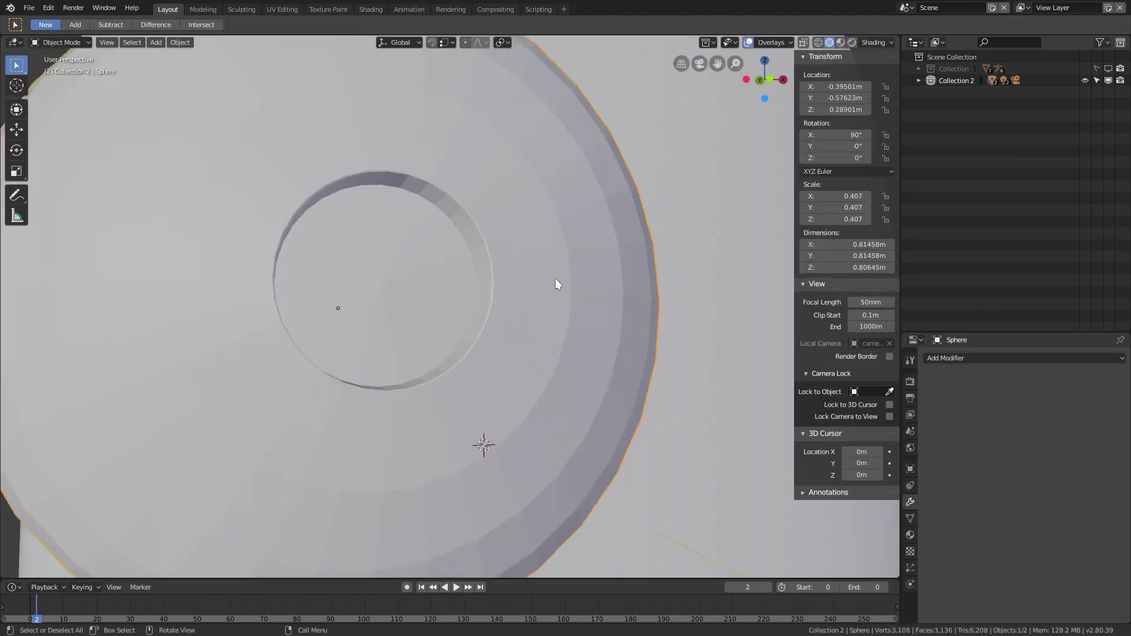
Add a Subdivision Surface modifier to the sphere and set its viewport subdivisions to 2.
middle_drag(555, 278, 654, 306)
scroll(550, 263, up, 2)
click(984, 360)
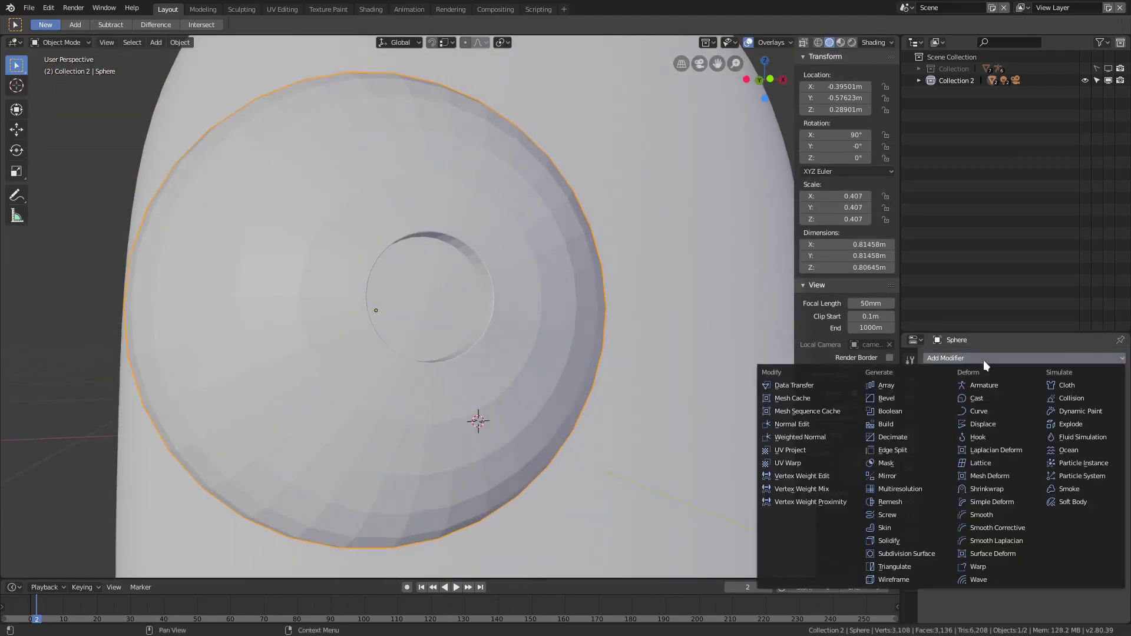
click(907, 554)
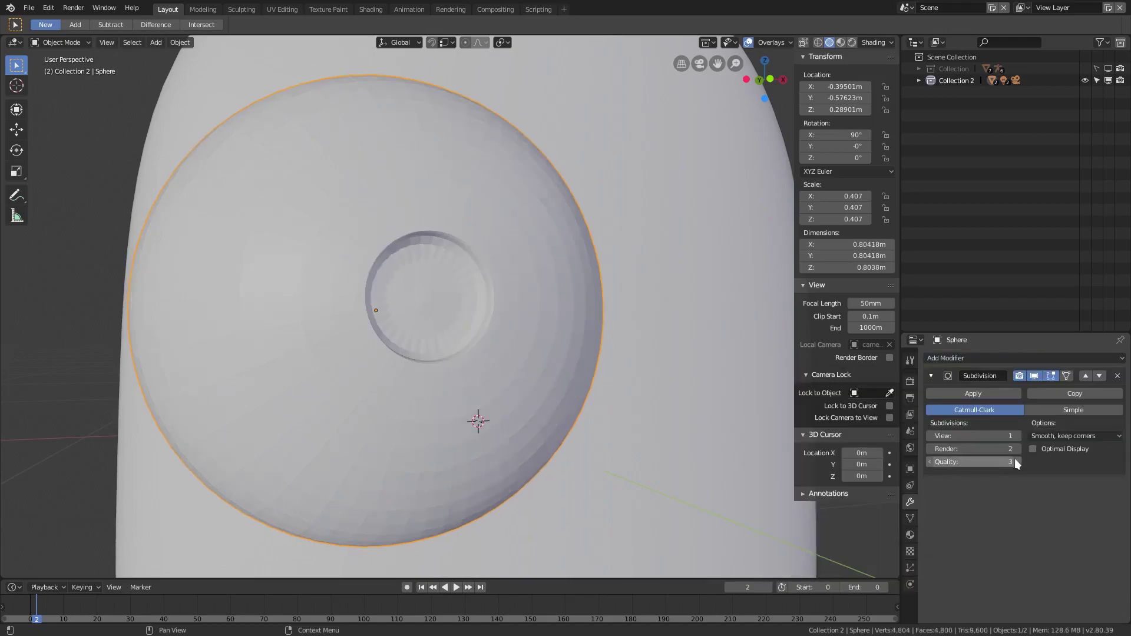
click(1019, 436)
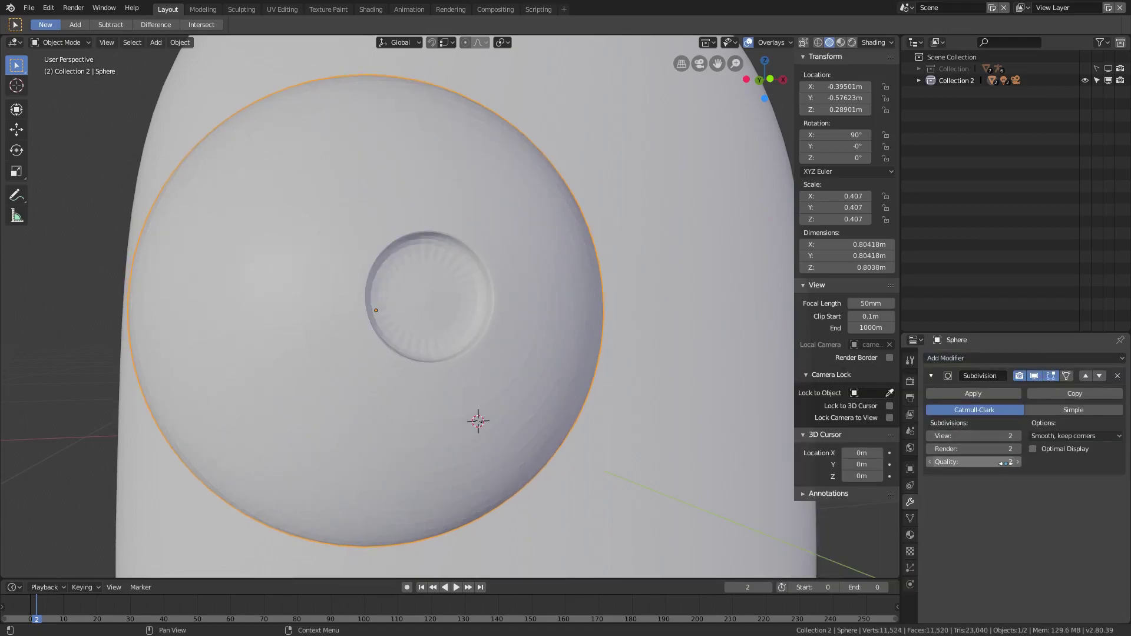
Try a bevel of about 0.002 m on the edge loop around the recess's floor, with the subdivision hidden in the viewport.
click(1034, 377)
scroll(458, 300, up, 5)
key(Tab)
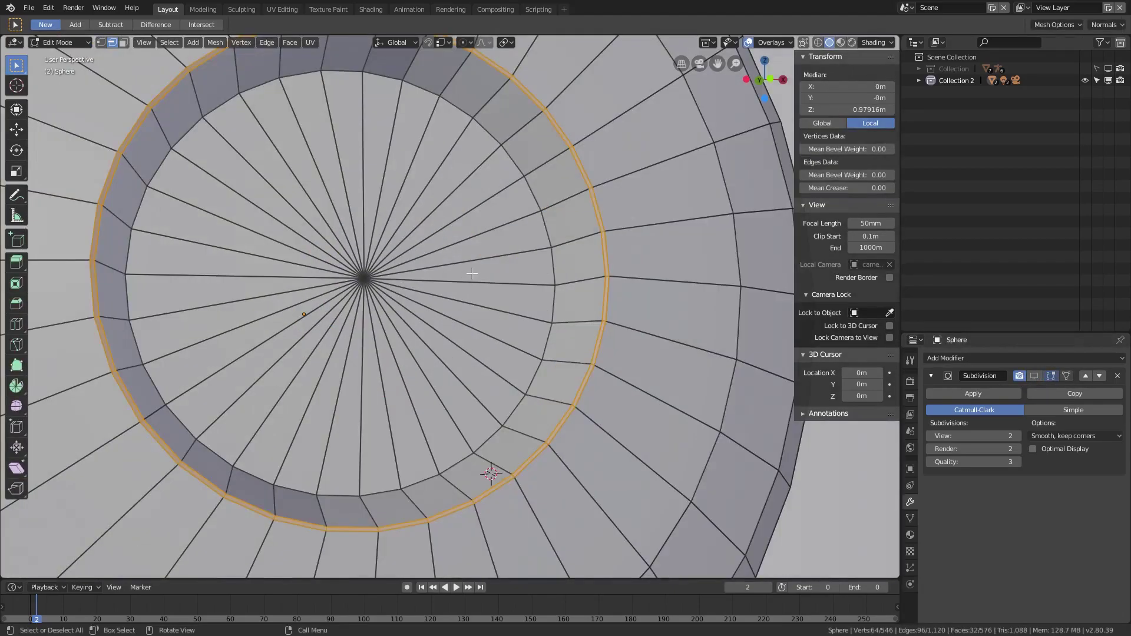
click(518, 170)
scroll(518, 171, down, 6)
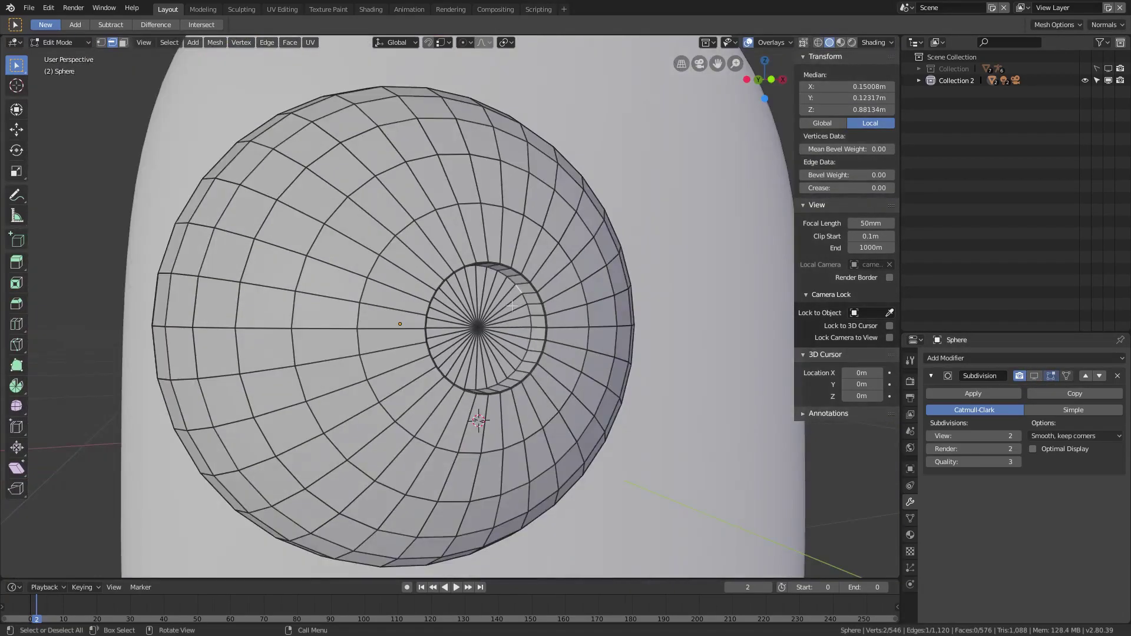
scroll(512, 306, up, 3)
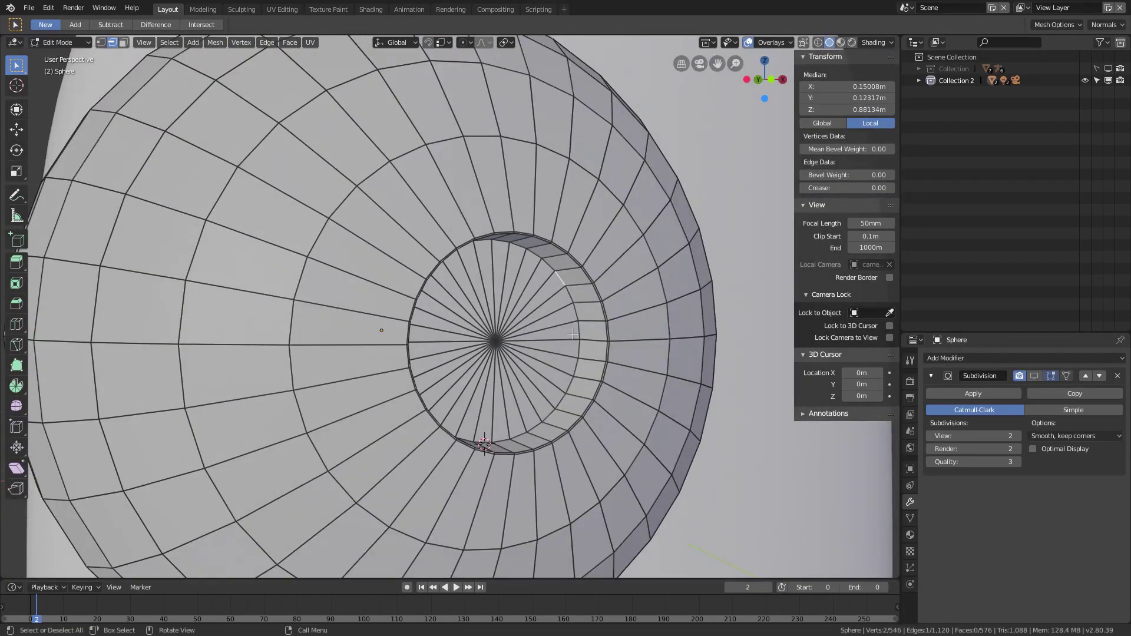
alt+click(571, 292)
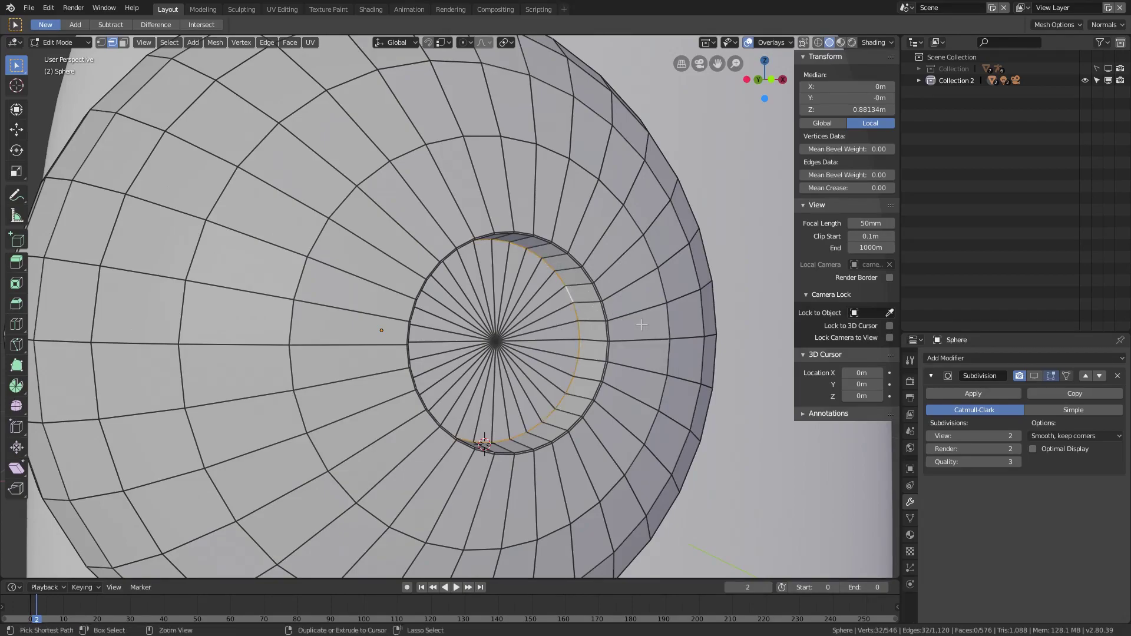
key(ctrl+b)
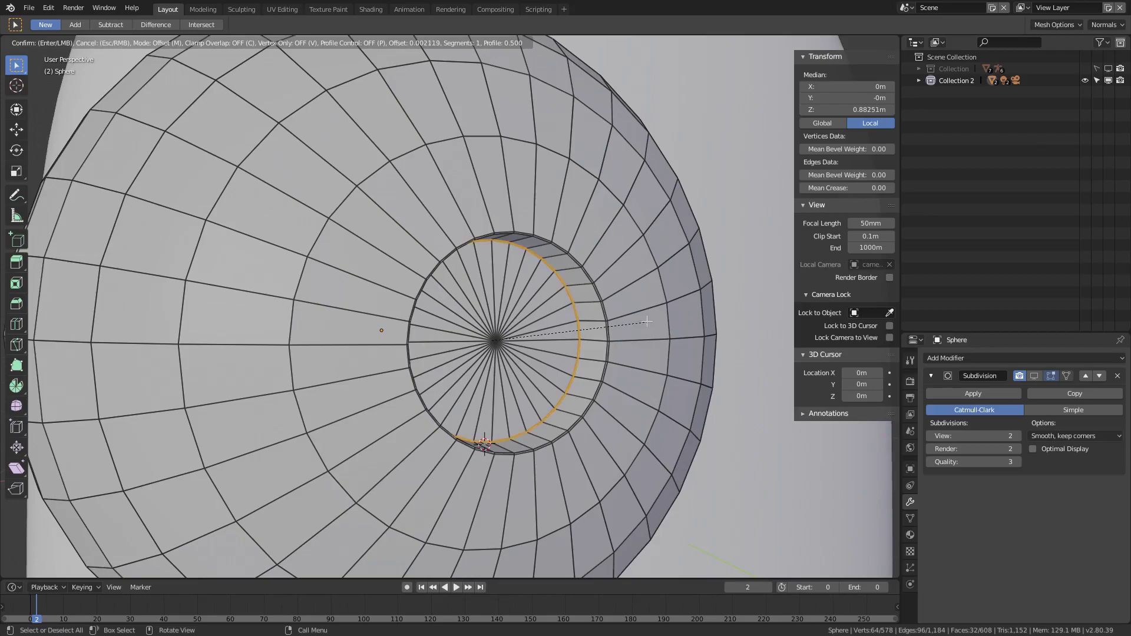
click(646, 321)
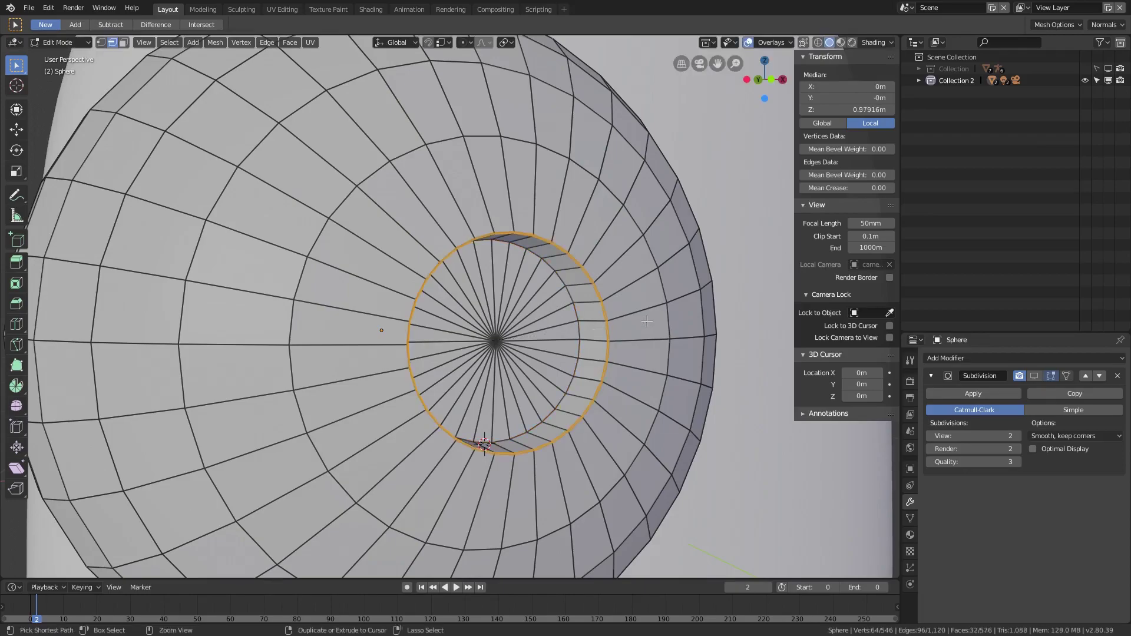
Undo the recess's bevels and the Subdivision Surface modifier, and return to editing the sphere's mesh.
key(Tab)
key(ctrl+z)
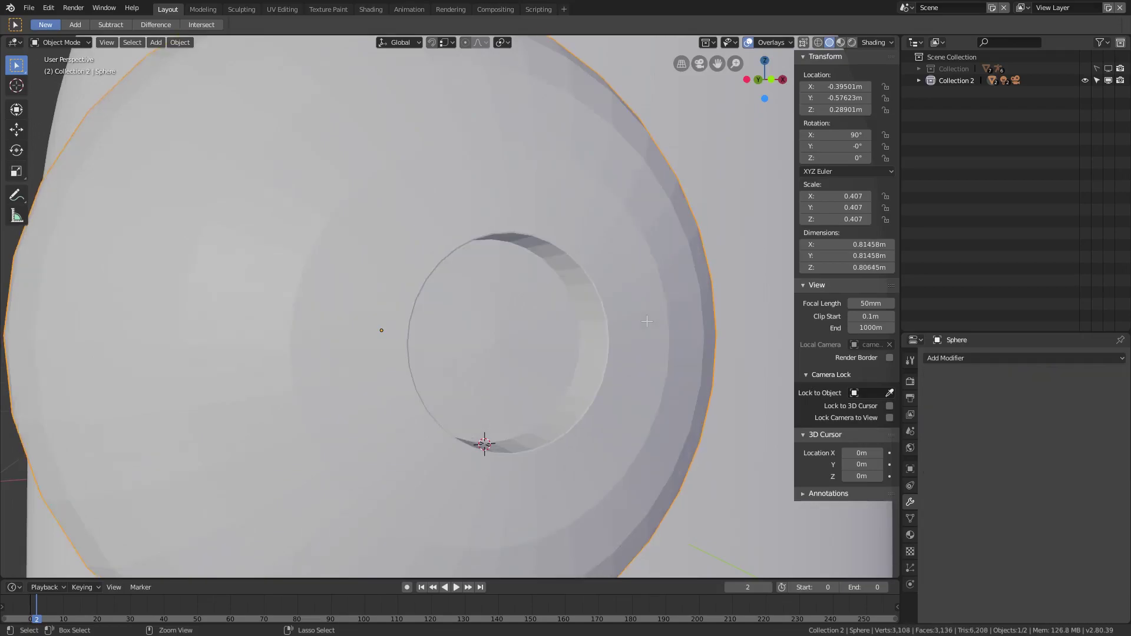
key(Tab)
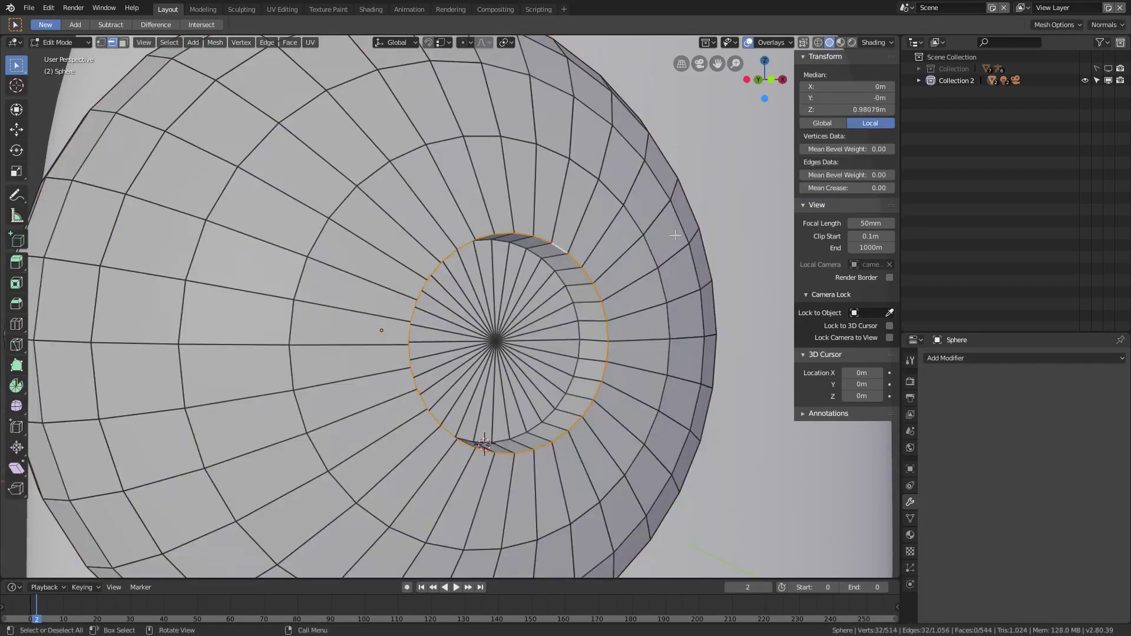
Bevel the recess's outer rim and inner floor edge loops together by about 0.003 m and return to Object Mode.
alt+shift+click(557, 244)
alt+shift+click(557, 243)
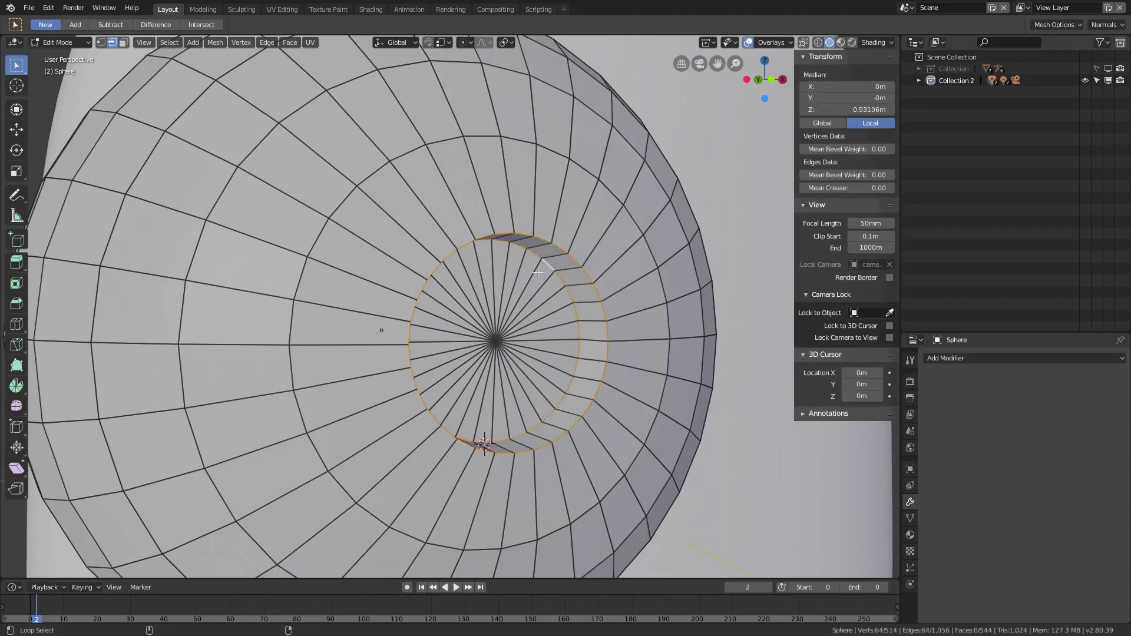
key(ctrl+b)
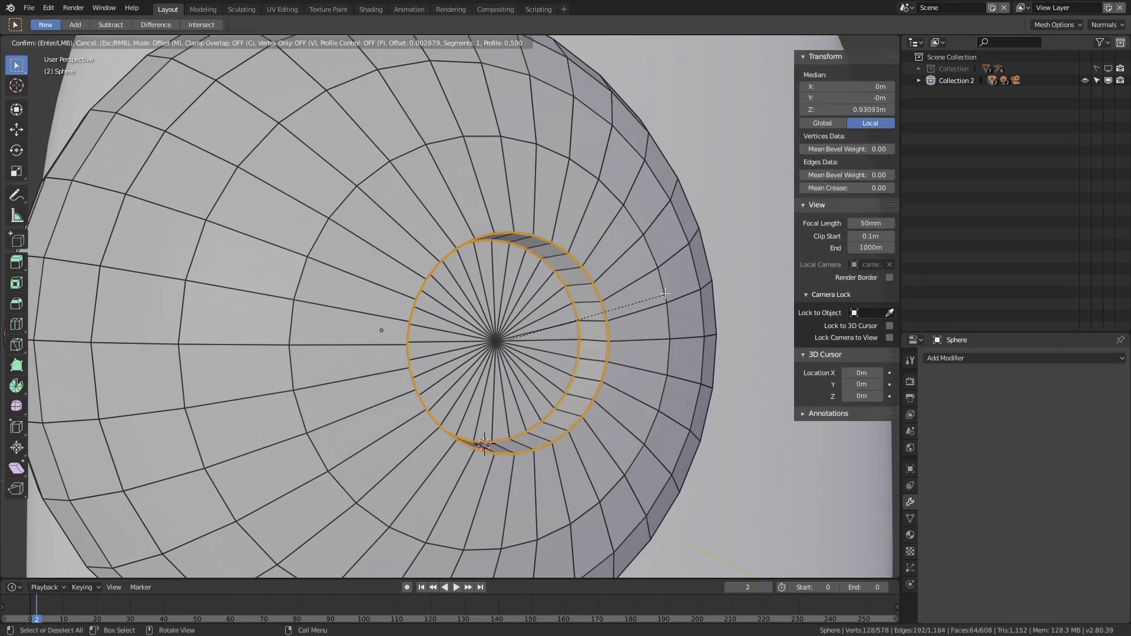
click(665, 293)
key(Tab)
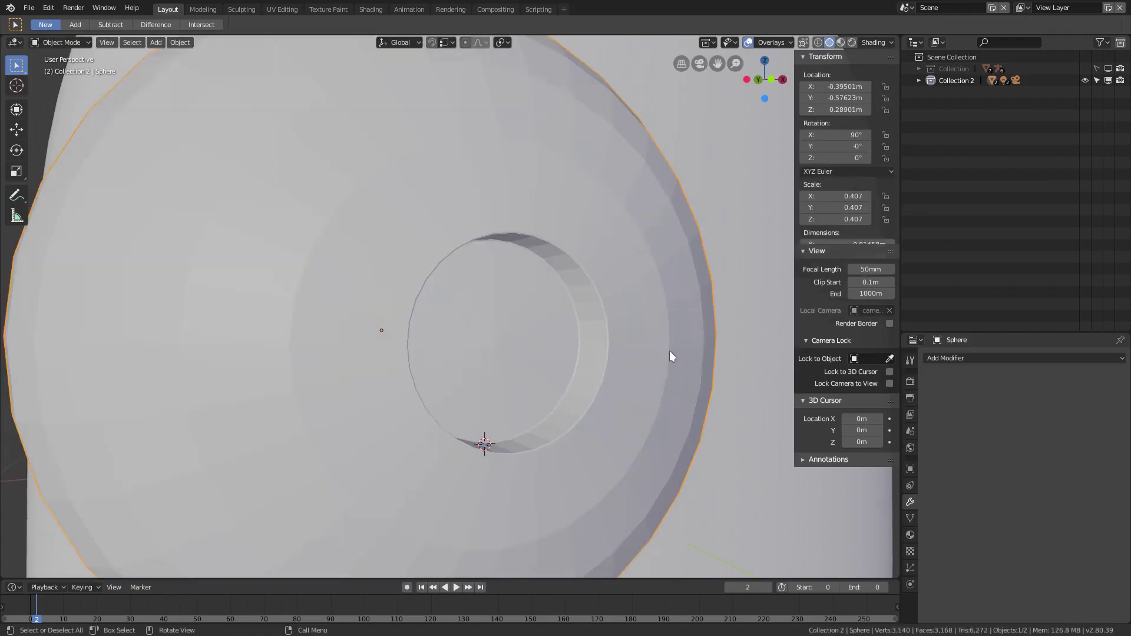
Add a Subdivision Surface modifier to the sphere with 2 viewport subdivisions.
scroll(663, 358, up, 3)
click(1022, 358)
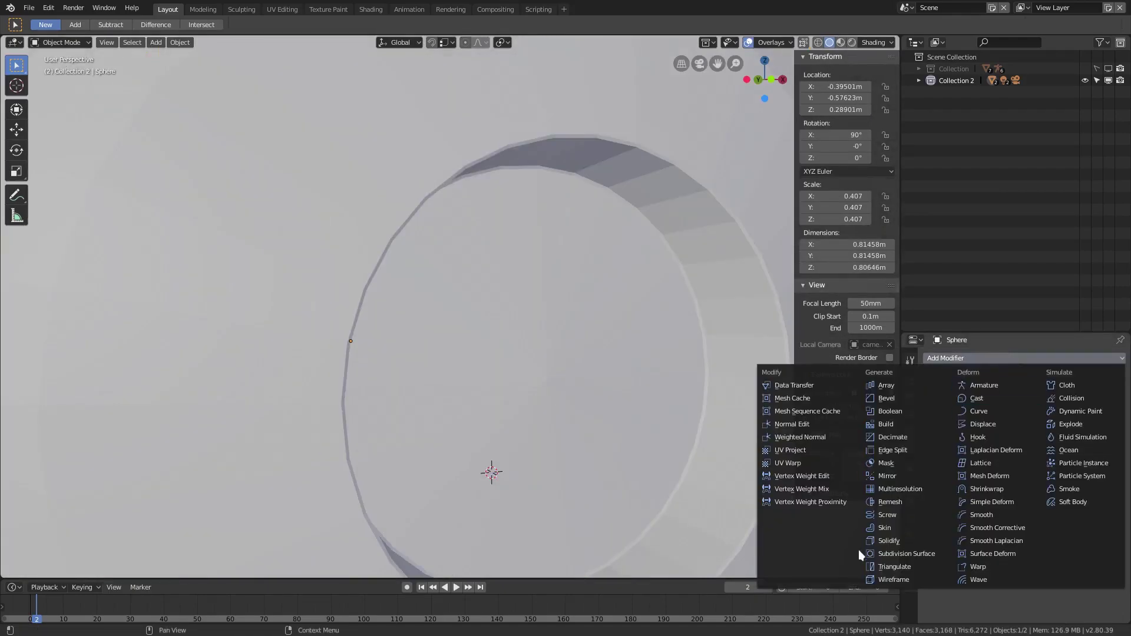
click(901, 554)
scroll(664, 458, down, 6)
click(1016, 436)
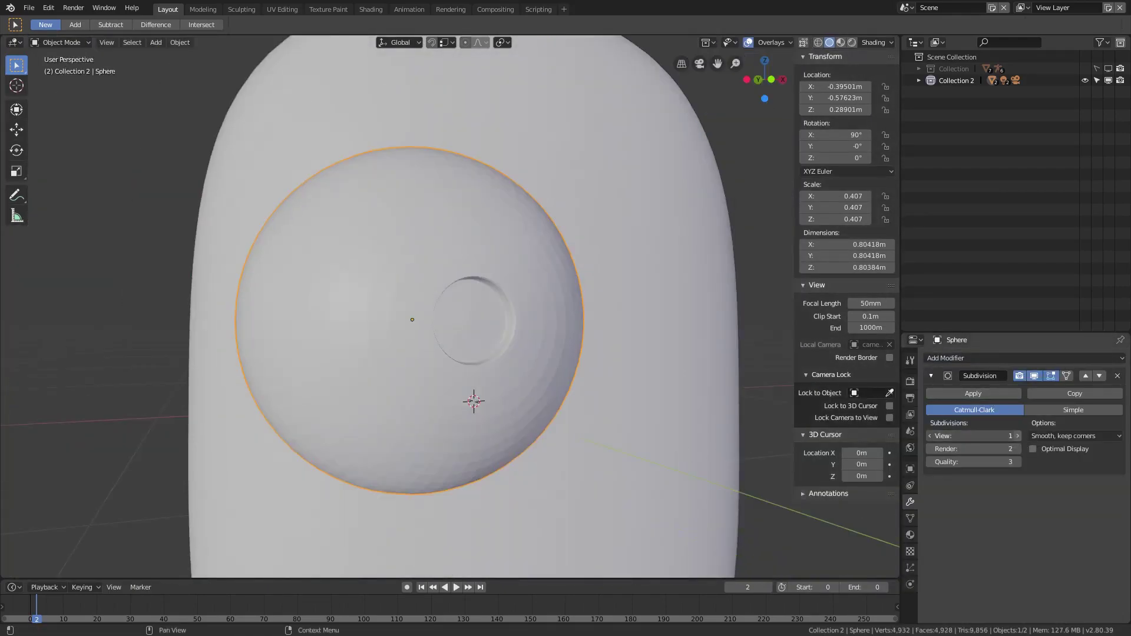
scroll(595, 359, up, 1)
middle_drag(594, 358, 572, 355)
middle_drag(350, 297, 387, 298)
Select the circle of triangular faces on the recess's floor in face select mode.
key(Tab)
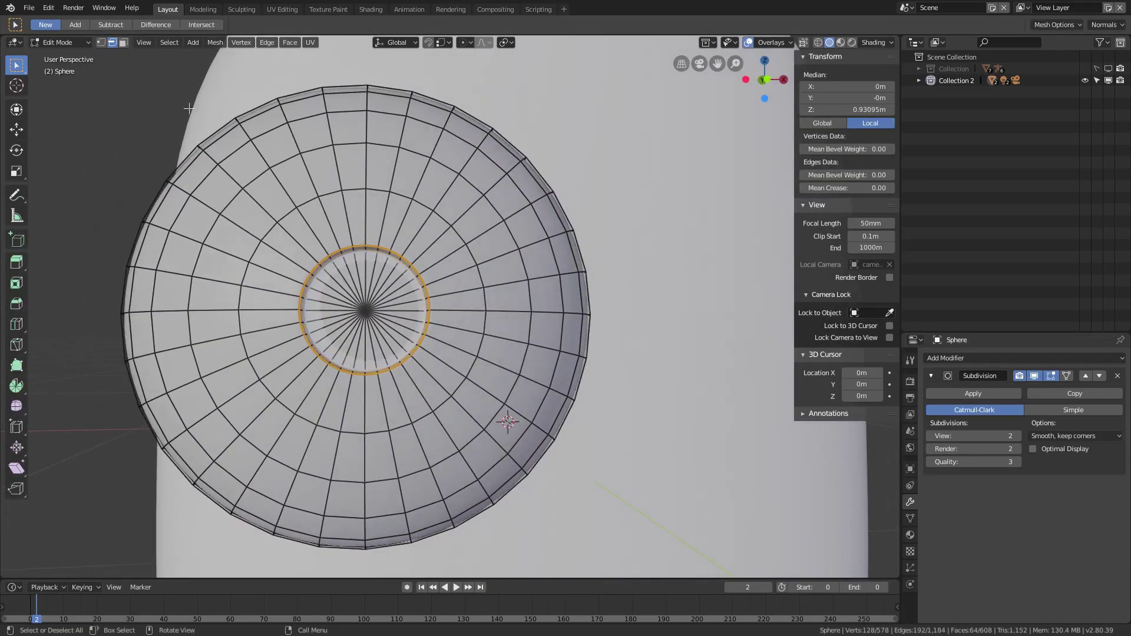
click(123, 43)
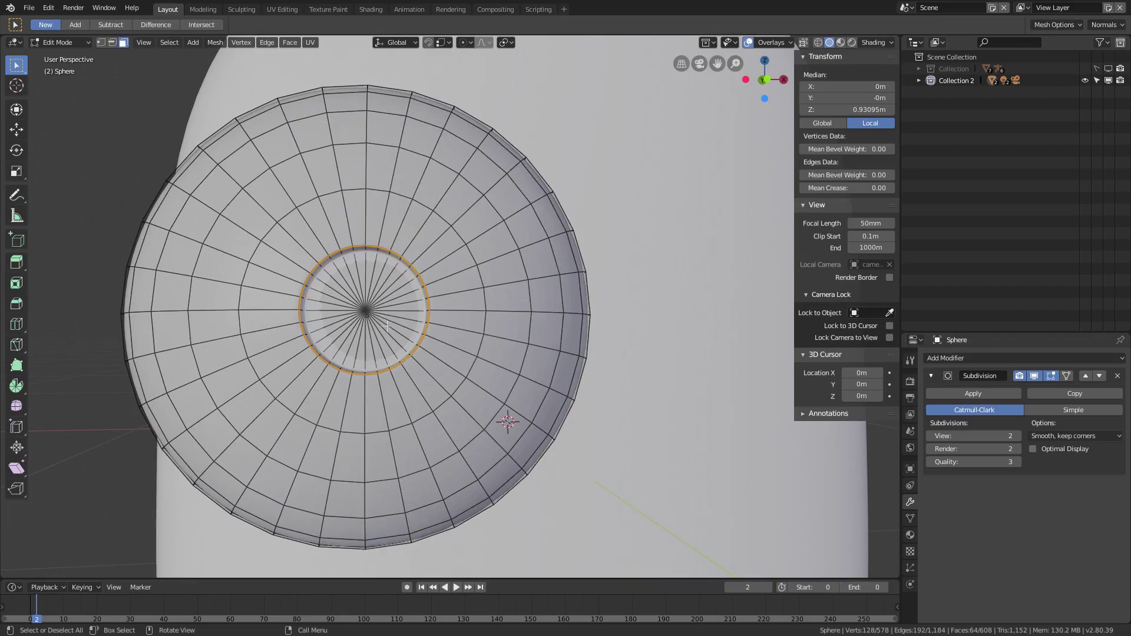
click(388, 298)
key(c)
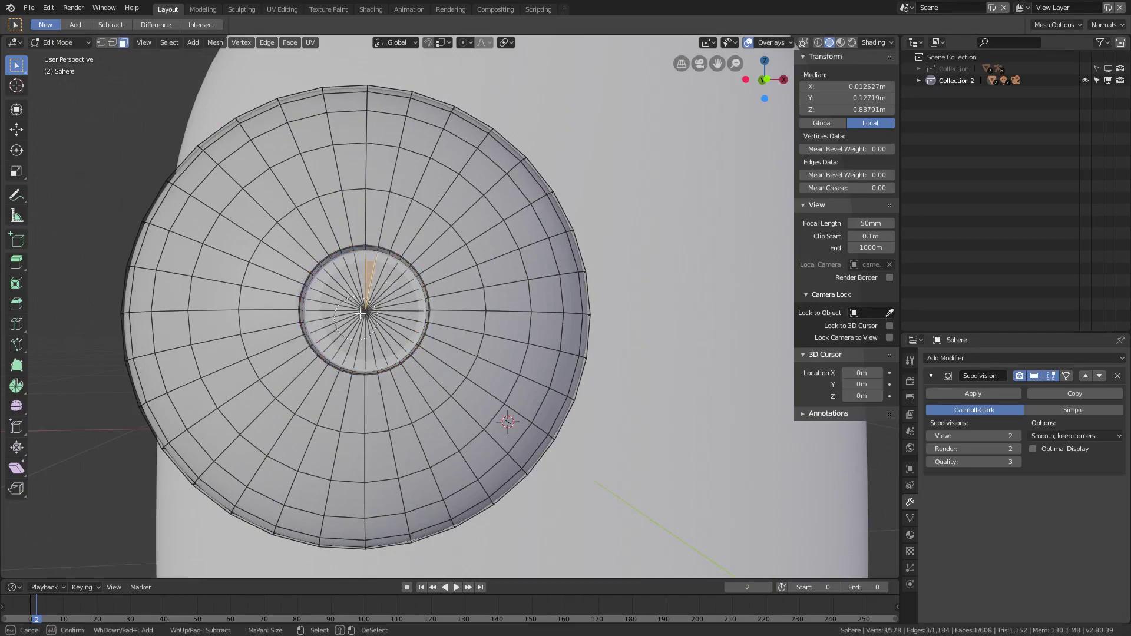
drag(373, 294, 353, 294)
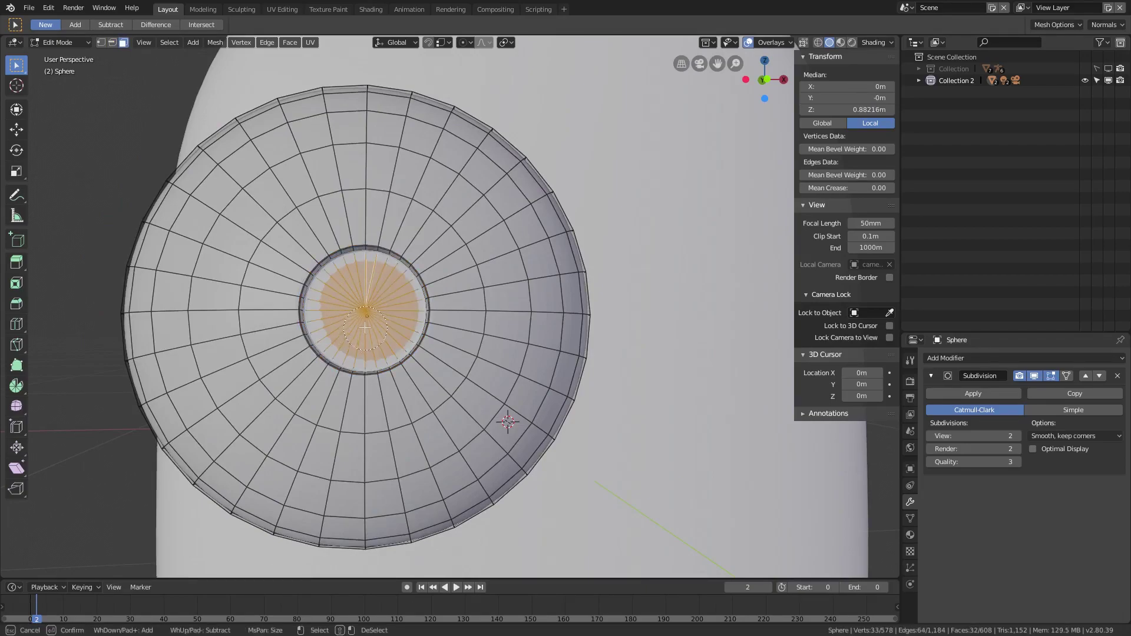
key(Escape)
middle_drag(365, 327, 575, 378)
key(g)
key(y)
right_click(690, 396)
Hide the subdivision in the viewport and extend the face selection all around the recess's inner bevel ring and side wall.
scroll(690, 396, up, 3)
middle_drag(480, 357, 514, 361)
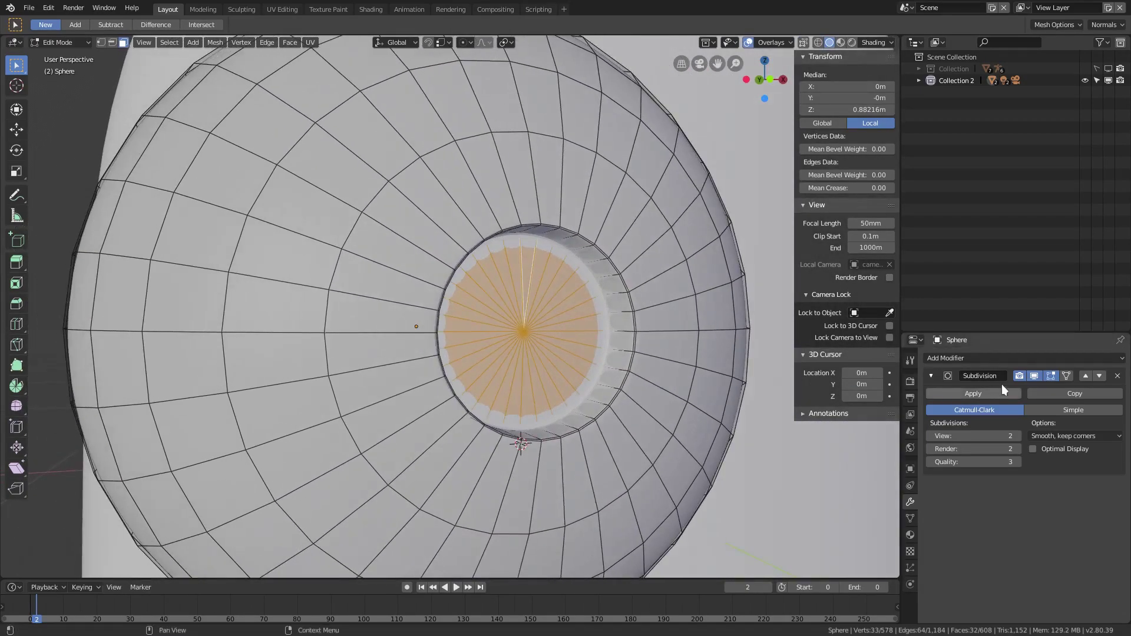
click(1034, 376)
key(KP_Decimal)
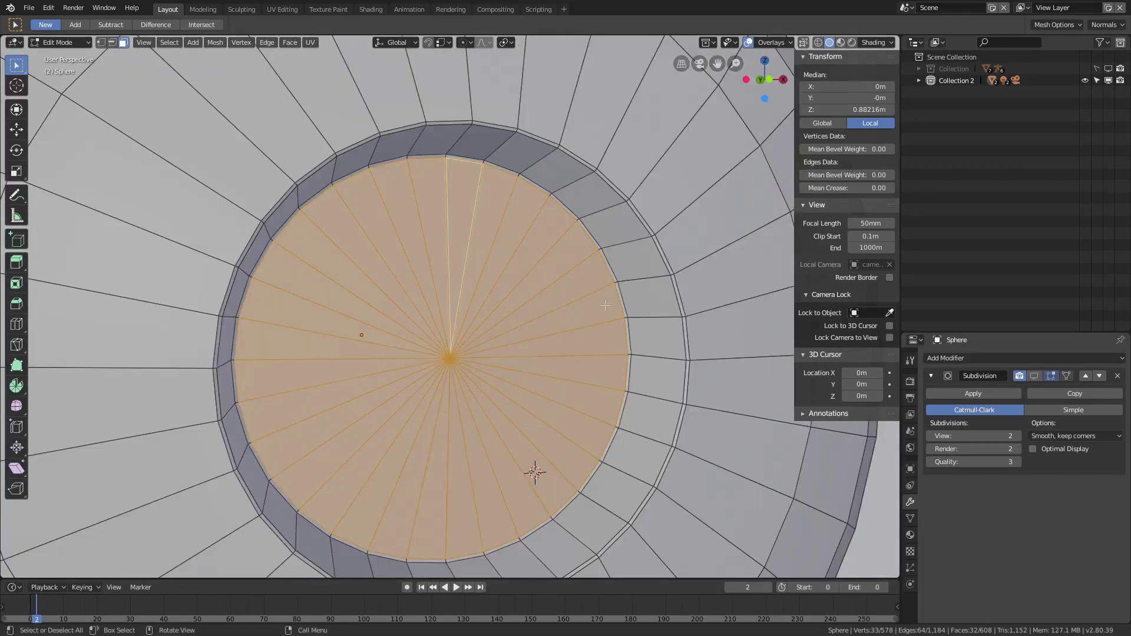
key(c)
click(418, 176)
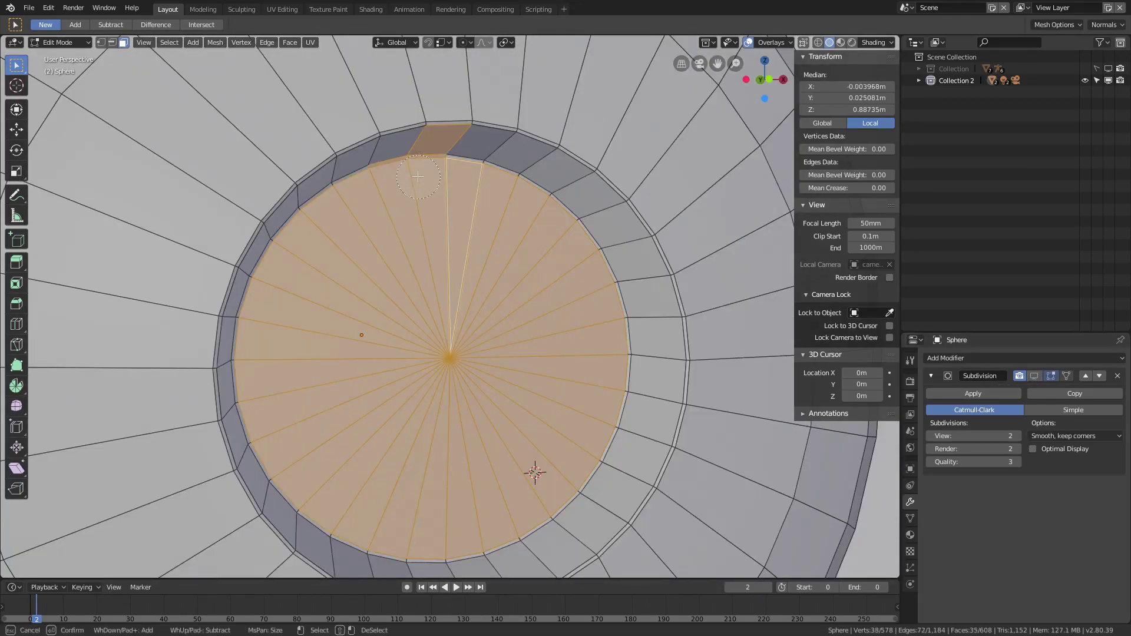
mouse_move(438, 179)
mouse_down()
mouse_move(500, 177)
mouse_move(552, 213)
mouse_up()
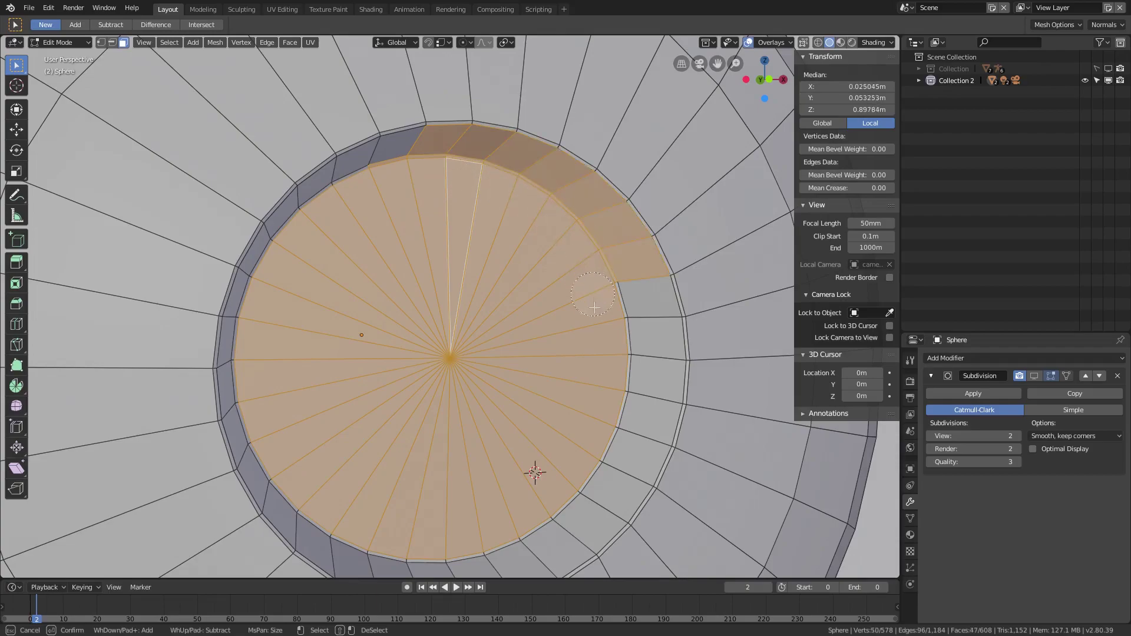
mouse_move(594, 307)
mouse_down()
mouse_move(617, 341)
mouse_move(566, 488)
mouse_move(480, 542)
mouse_up()
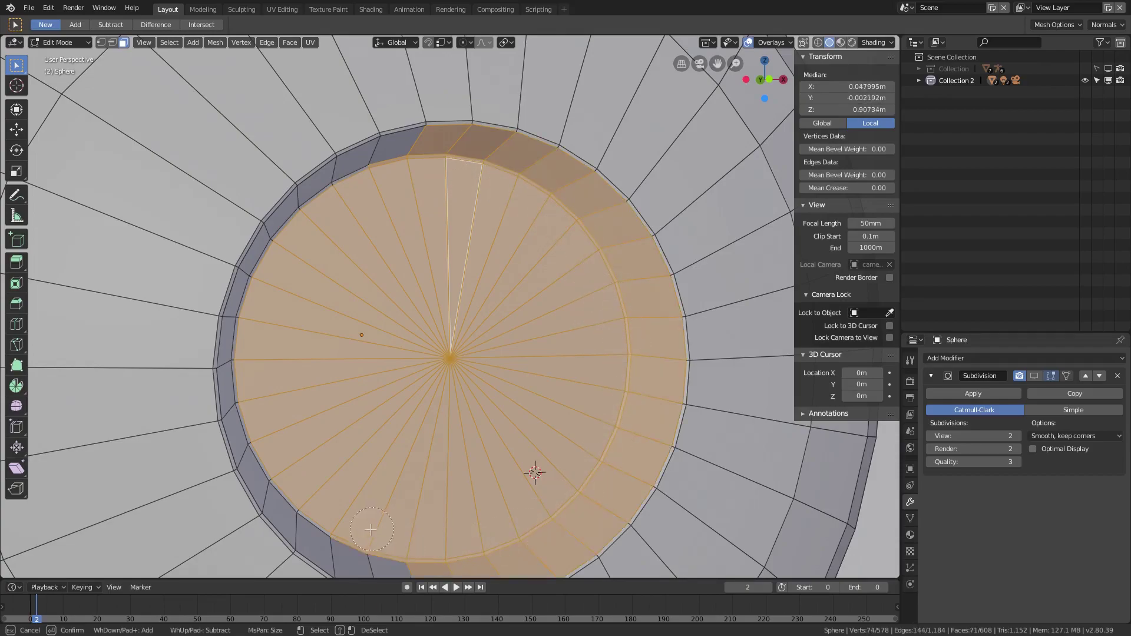
mouse_move(371, 530)
mouse_down()
mouse_move(318, 521)
mouse_move(259, 465)
mouse_move(236, 365)
mouse_move(272, 279)
mouse_up()
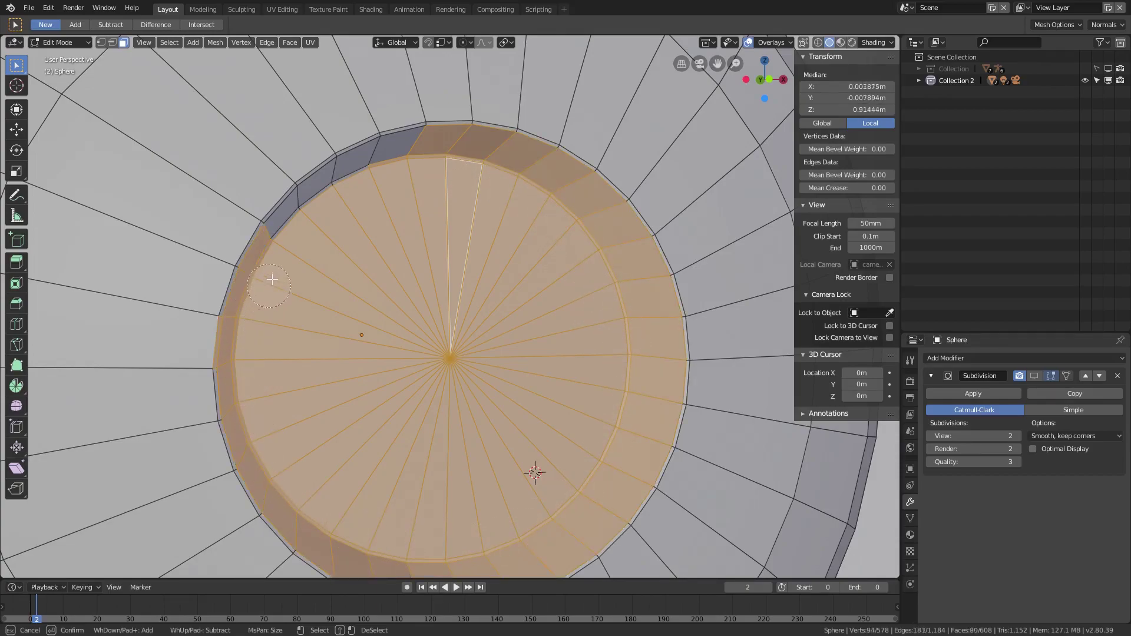
mouse_move(345, 213)
mouse_down()
mouse_move(318, 195)
mouse_move(294, 241)
mouse_up()
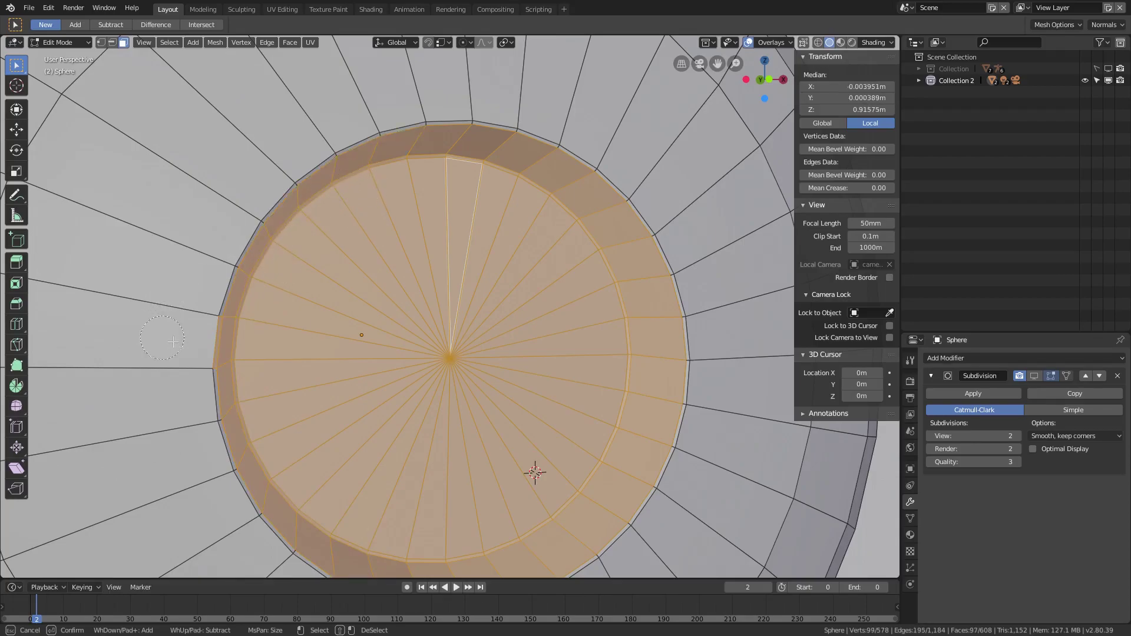
key(Escape)
Deselect the recess's side wall faces, keeping only the floor and its narrow bevel ring selected.
scroll(267, 349, down, 2)
middle_drag(353, 333, 271, 320)
mouse_move(395, 309)
middle_down()
mouse_move(518, 289)
mouse_move(478, 287)
mouse_move(477, 241)
mouse_move(405, 259)
mouse_move(440, 269)
middle_up()
key(KP_Decimal)
scroll(525, 289, down, 4)
key(c)
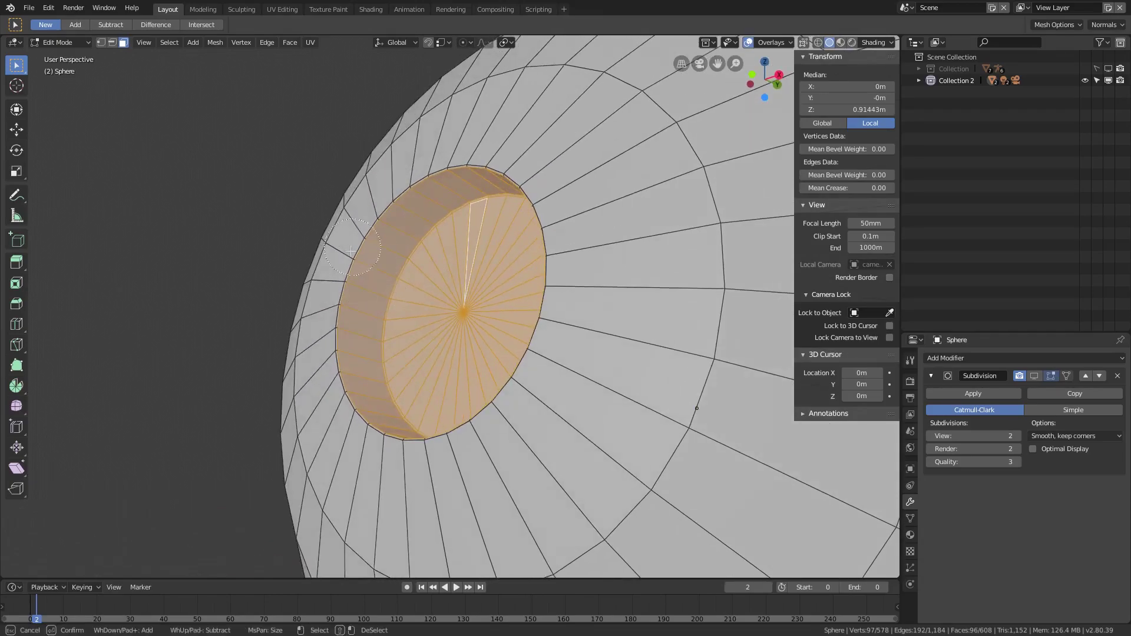
shift+drag(333, 284, 354, 246)
shift+drag(412, 168, 488, 143)
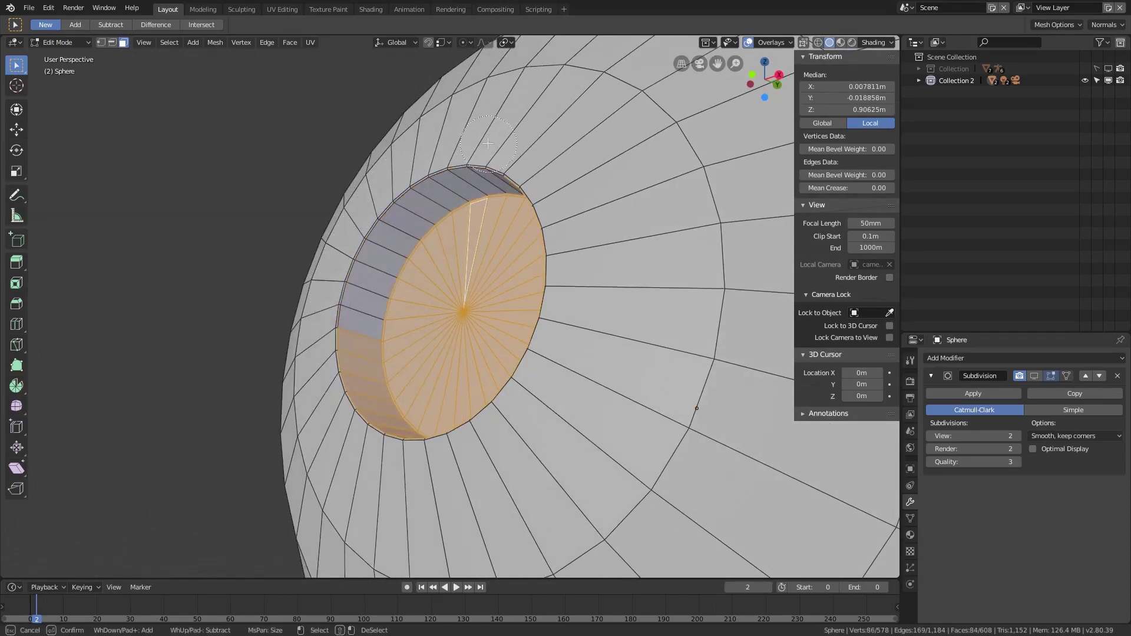
shift+drag(333, 368, 389, 437)
key(Escape)
middle_drag(321, 428, 448, 431)
key(c)
mouse_move(460, 445)
shift+mouse_down()
mouse_move(501, 412)
mouse_move(524, 341)
mouse_move(524, 206)
shift+mouse_up()
key(Escape)
Move the selected floor faces about -0.028 m along the global Y axis to make the recess shallower.
middle_drag(671, 368, 637, 373)
key(g)
key(y)
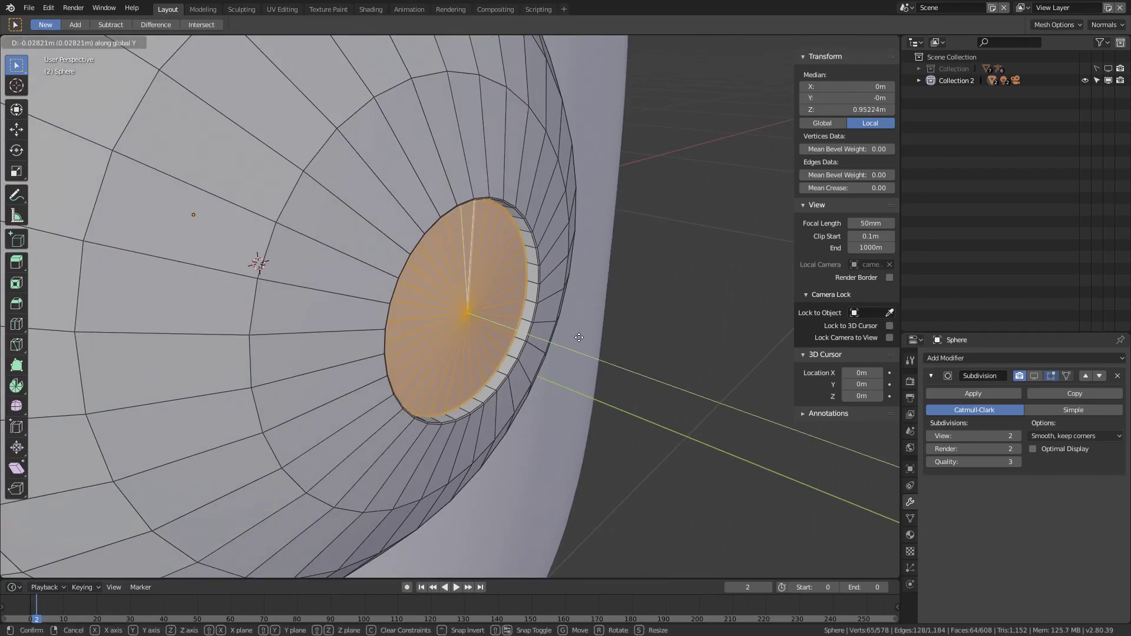
click(574, 359)
key(Tab)
middle_drag(575, 376, 463, 243)
Select only the triangular faces of the recess's floor and flatten them by scaling to 0 along the Y axis.
key(Tab)
right_click(474, 297)
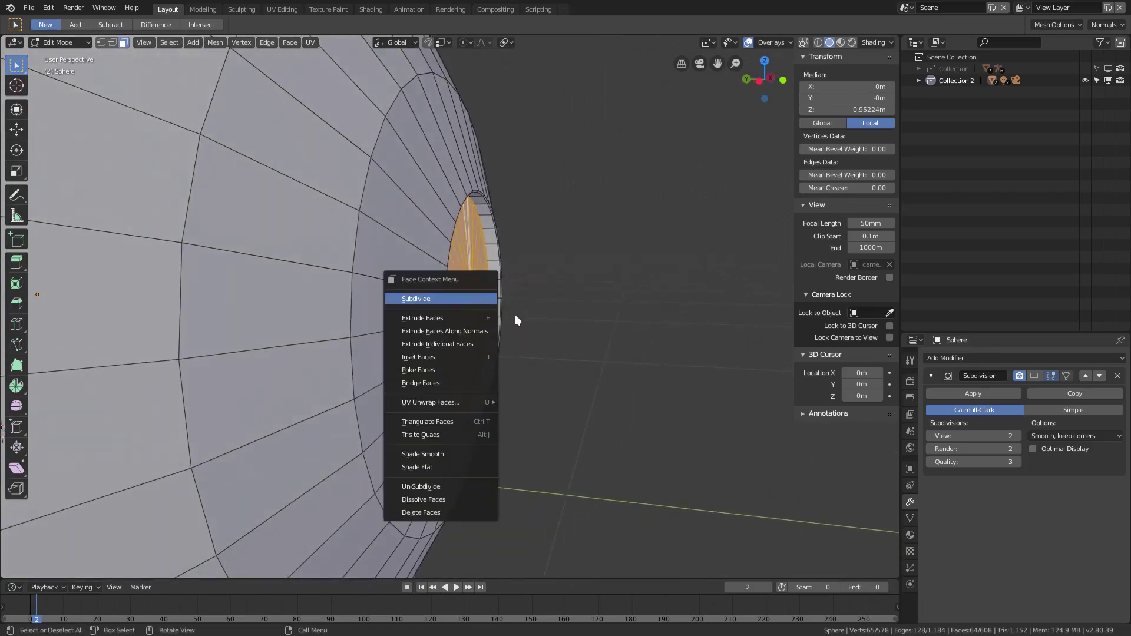
middle_drag(537, 323, 545, 361)
click(442, 327)
key(Tab)
key(Tab)
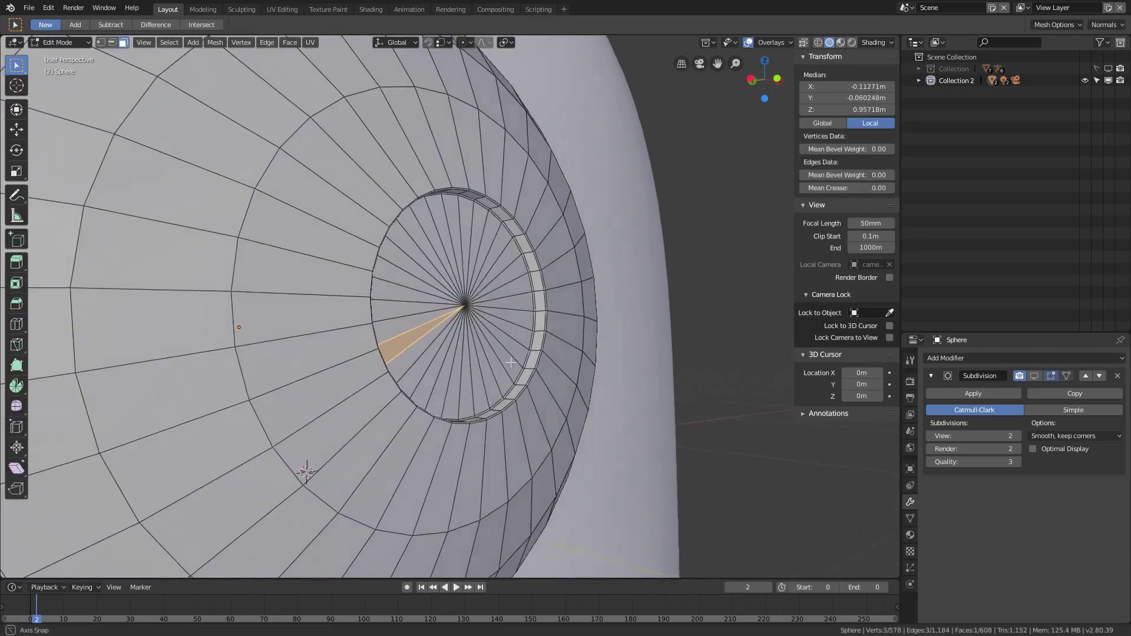
key(l)
middle_drag(468, 290, 502, 324)
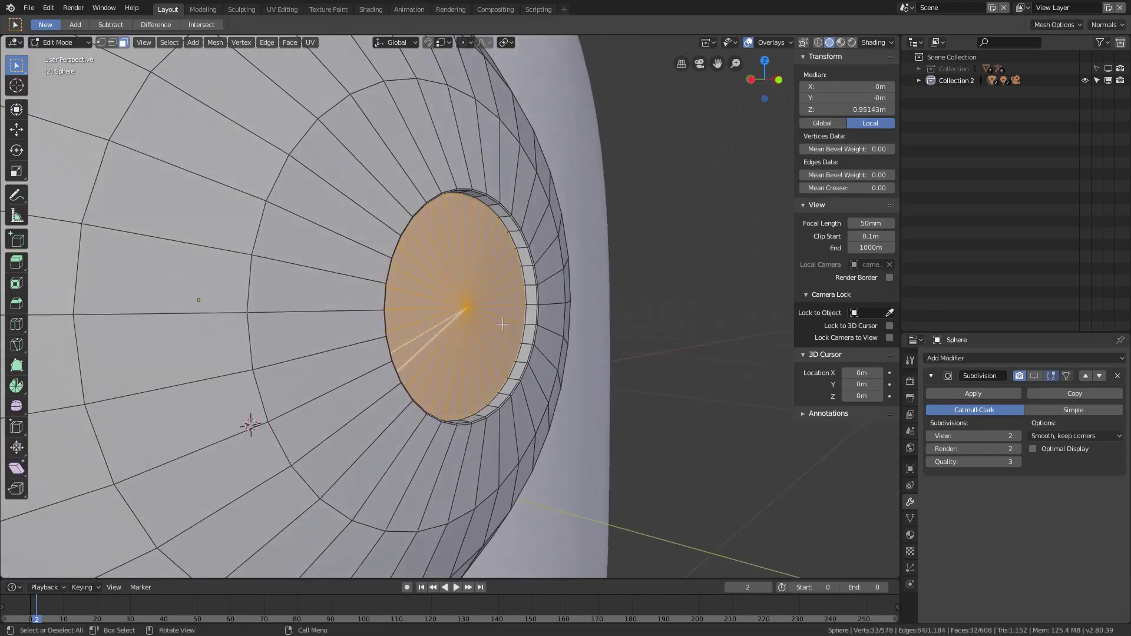
key(s)
key(y)
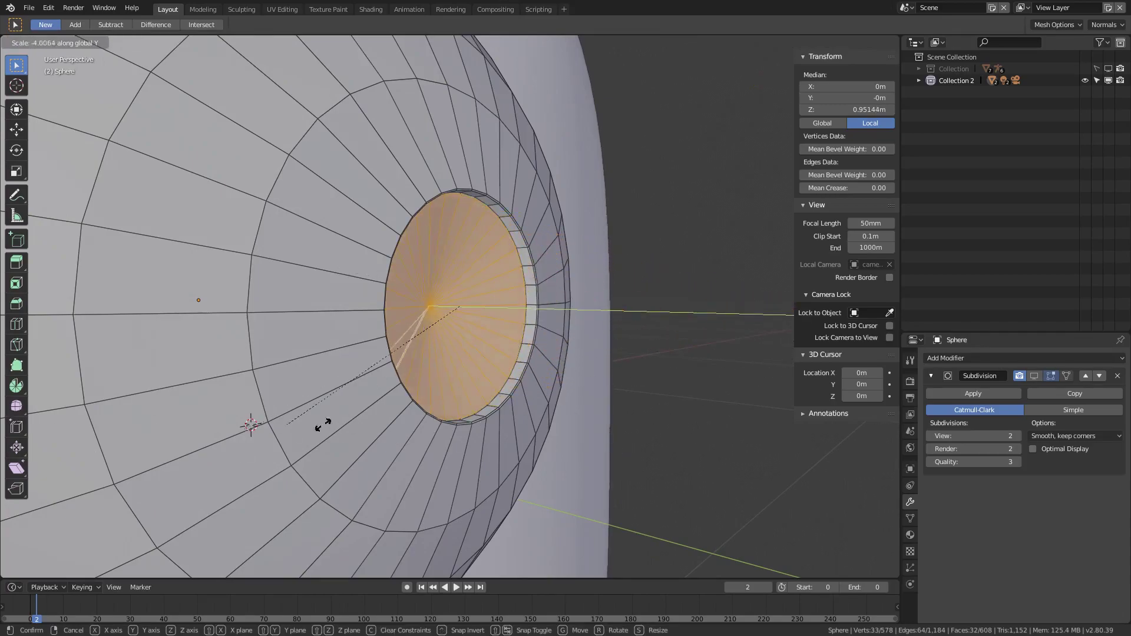
key(0)
key(Return)
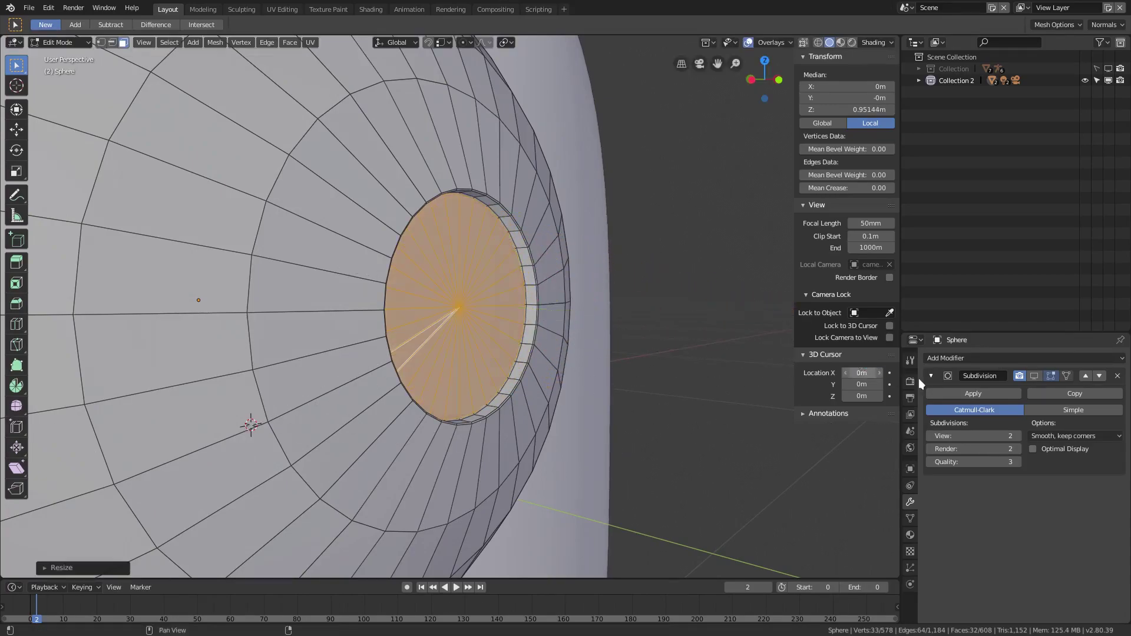
Return to Object Mode and apply smooth shading to the sphere.
key(Tab)
middle_drag(488, 270, 199, 112)
click(192, 42)
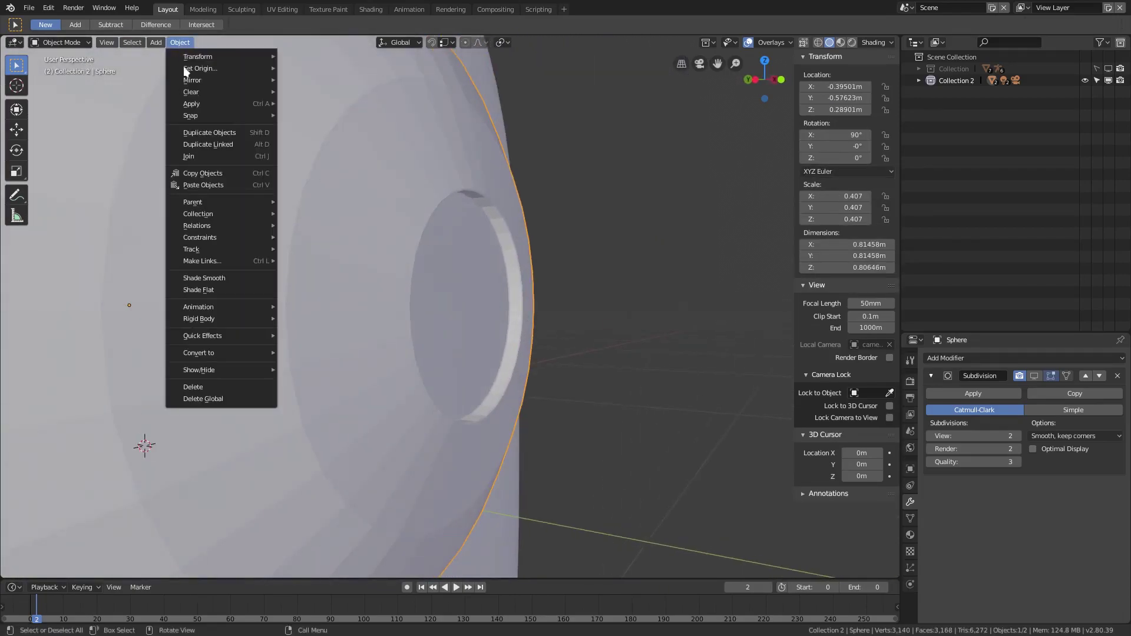
click(218, 277)
Set the sphere's Subdivision Surface viewport level to 3.
alt+middle_drag(218, 277, 549, 415)
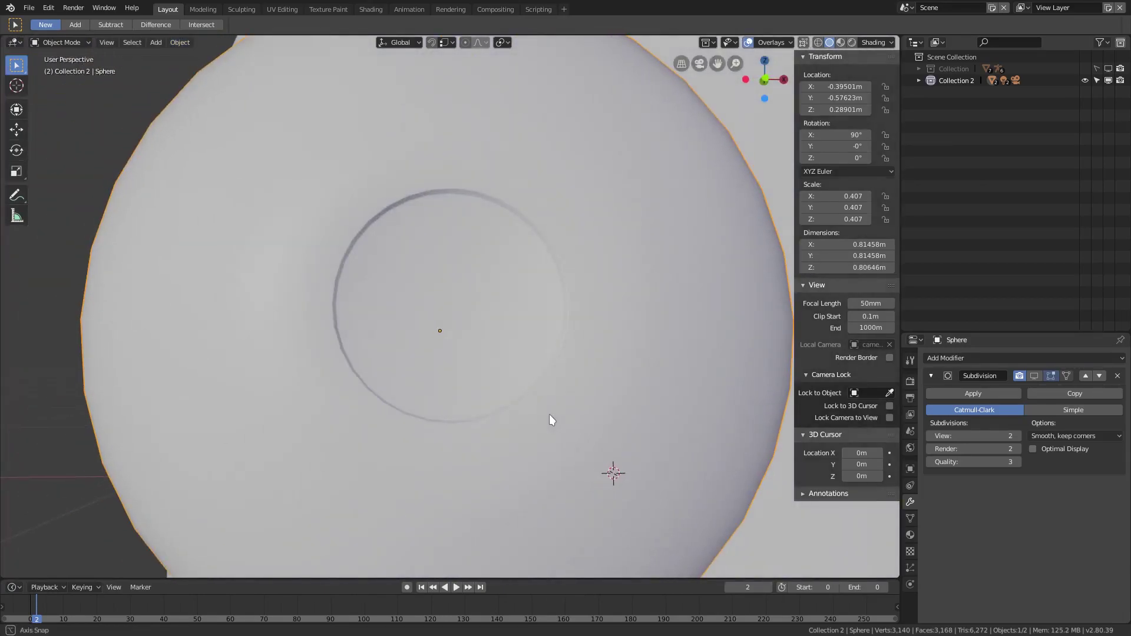
click(1016, 435)
text(2)
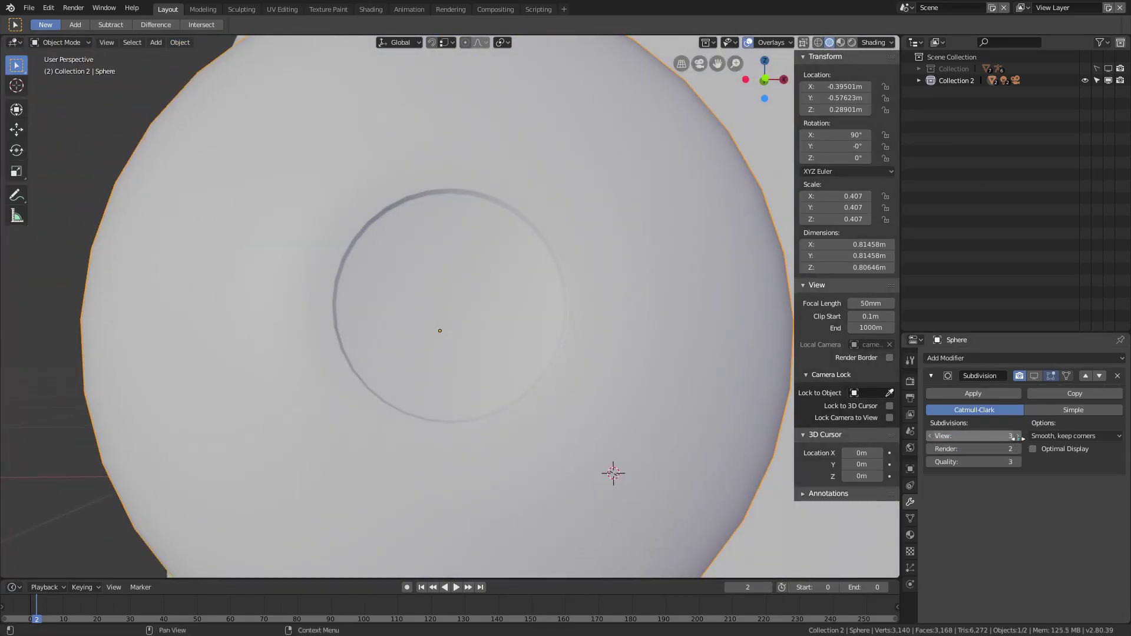
Set the sphere's Subdivision Surface viewport and render levels to 2 and enable the modifier's viewport display.
key(Return)
click(1016, 448)
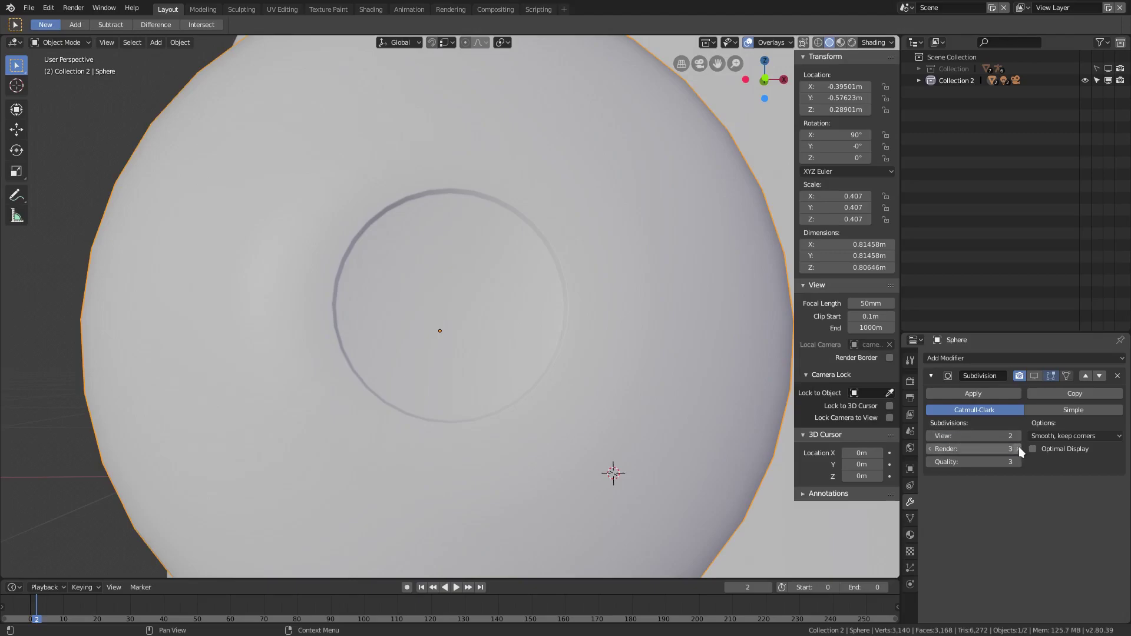
alt+middle_drag(388, 307, 506, 330)
click(1034, 376)
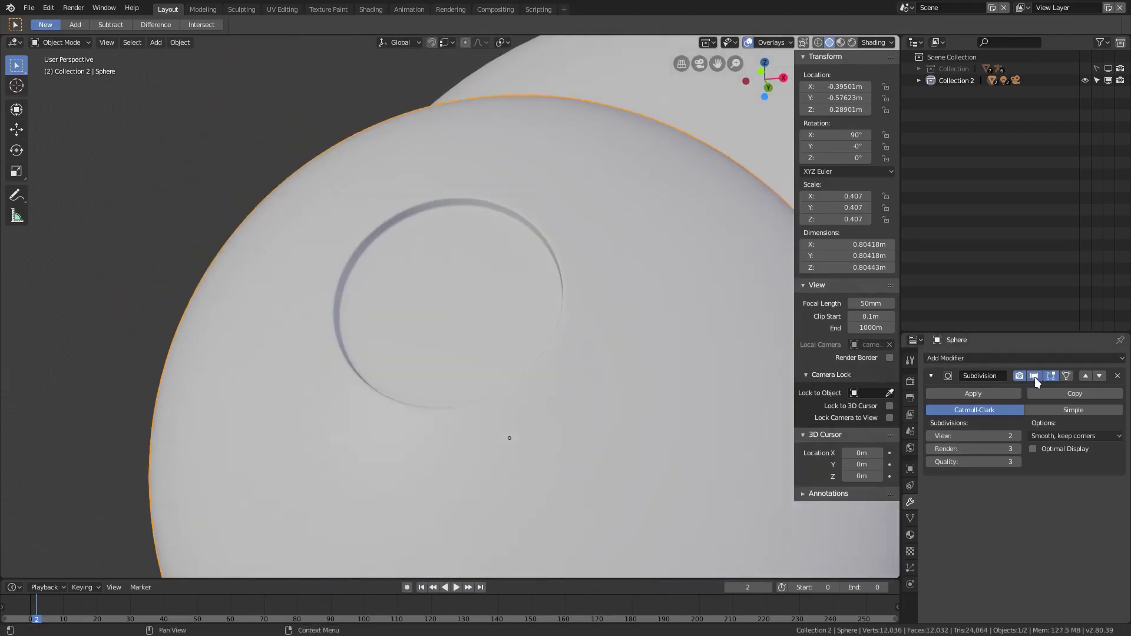
click(932, 449)
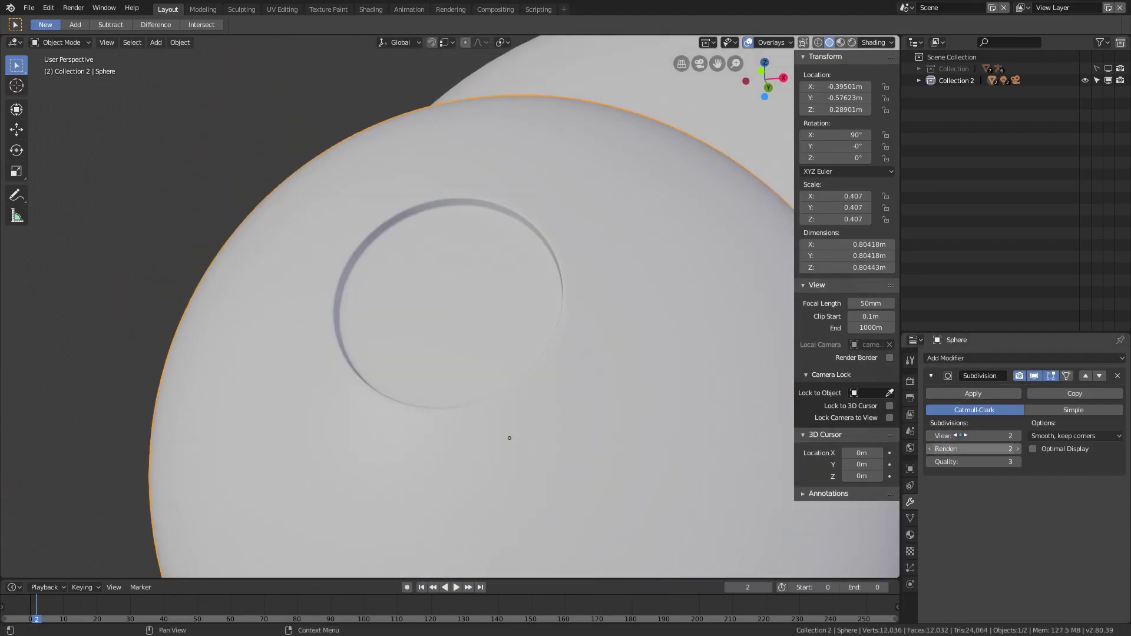
Compare the sphere with and without its subdivision smoothing in the viewport.
click(1035, 376)
click(1035, 376)
click(1034, 375)
click(1036, 377)
scroll(525, 386, down, 5)
middle_drag(474, 377, 507, 400)
Enter Edit Mode on the sphere and disable its Subdivision modifier for both viewport and render.
key(Tab)
scroll(506, 404, up, 8)
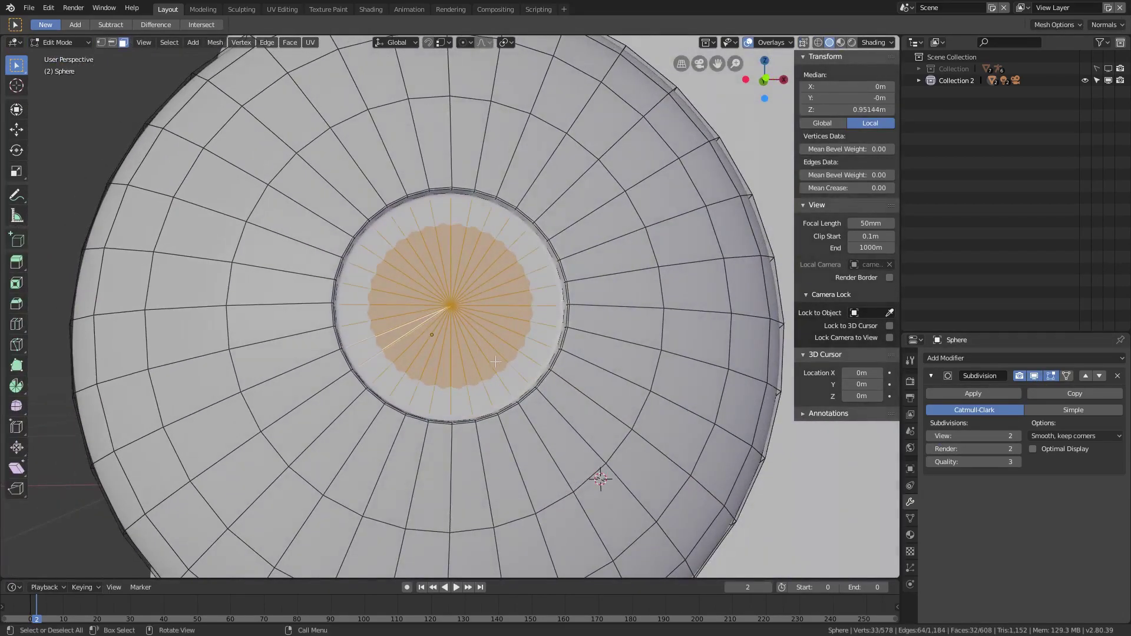
middle_drag(548, 330, 570, 300)
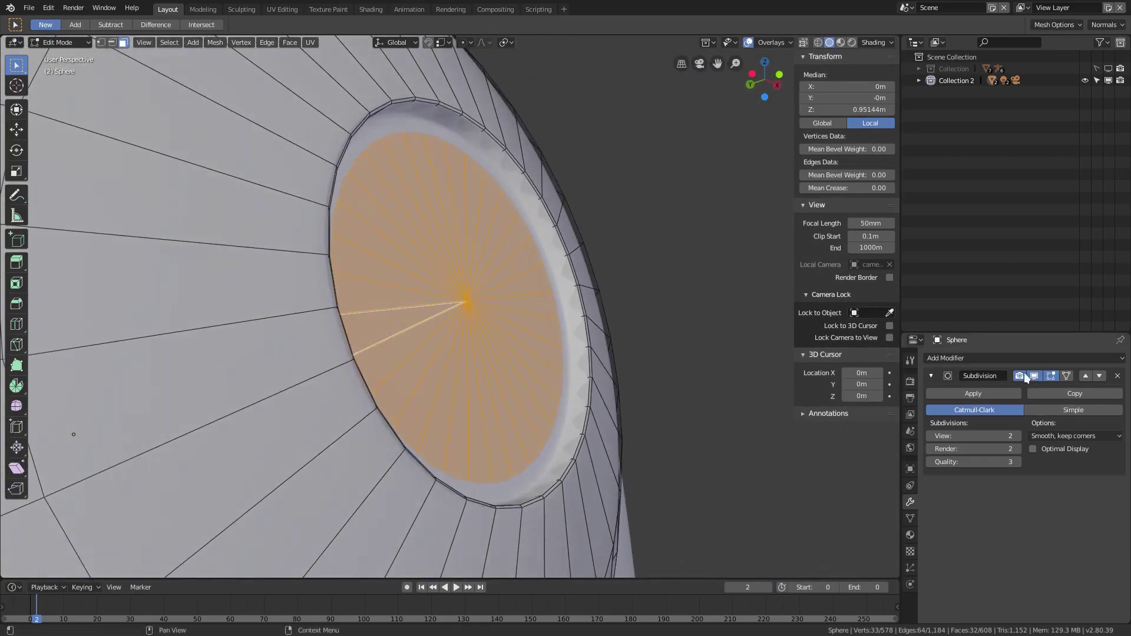
click(1033, 375)
middle_drag(515, 371, 521, 372)
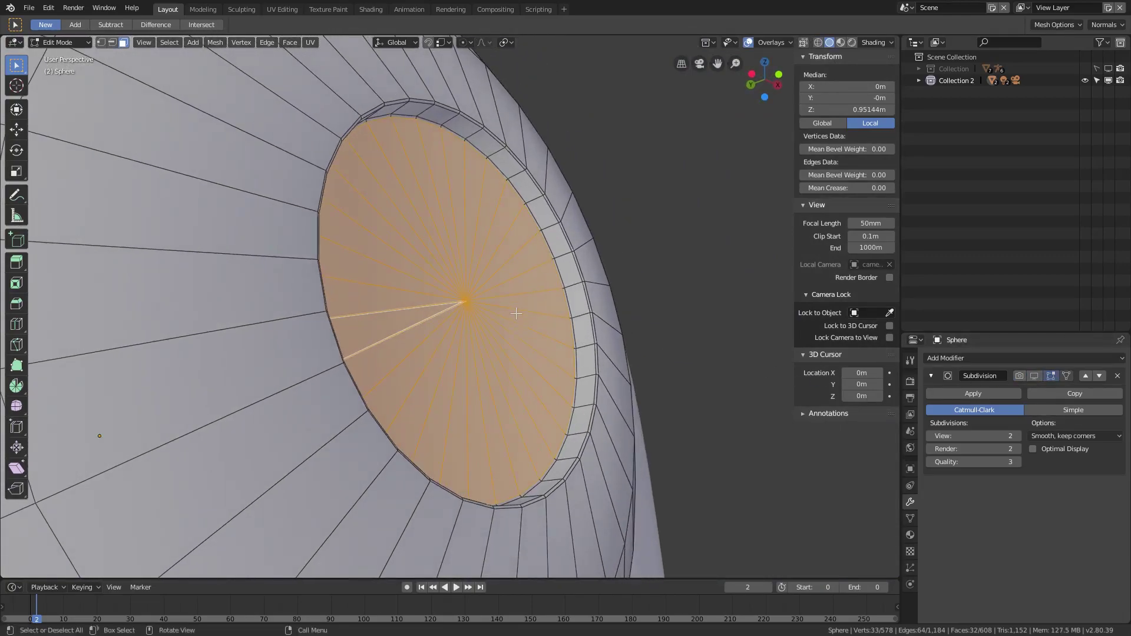
Add all side-wall faces around the pupil recess to the selected floor faces using circle select.
key(c)
drag(525, 252, 524, 240)
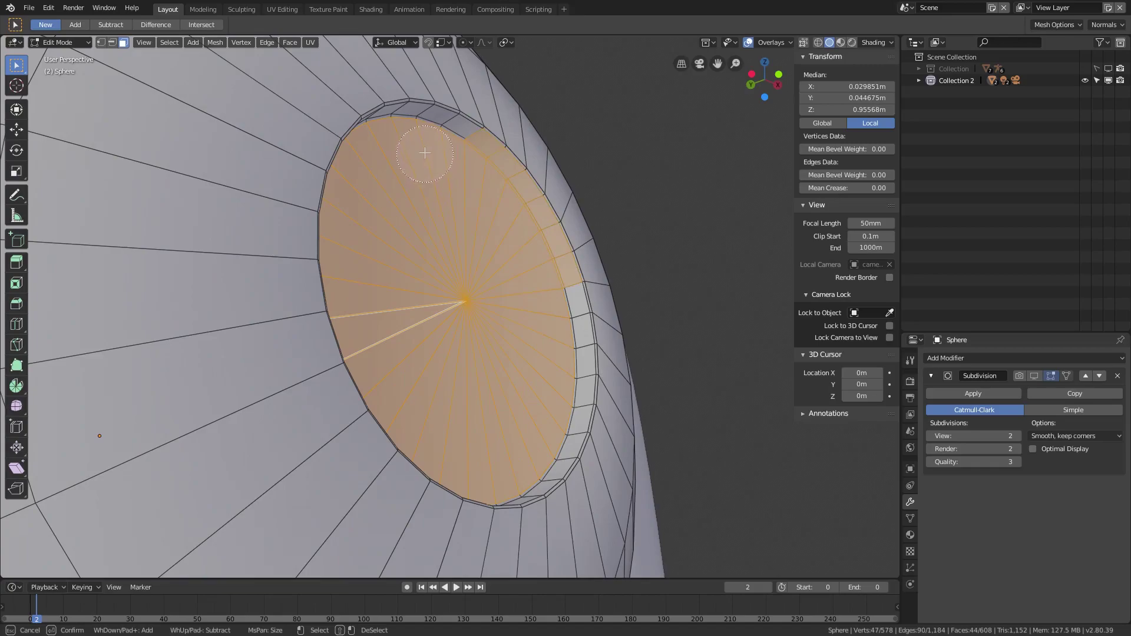
drag(424, 153, 405, 114)
middle_drag(405, 114, 363, 192)
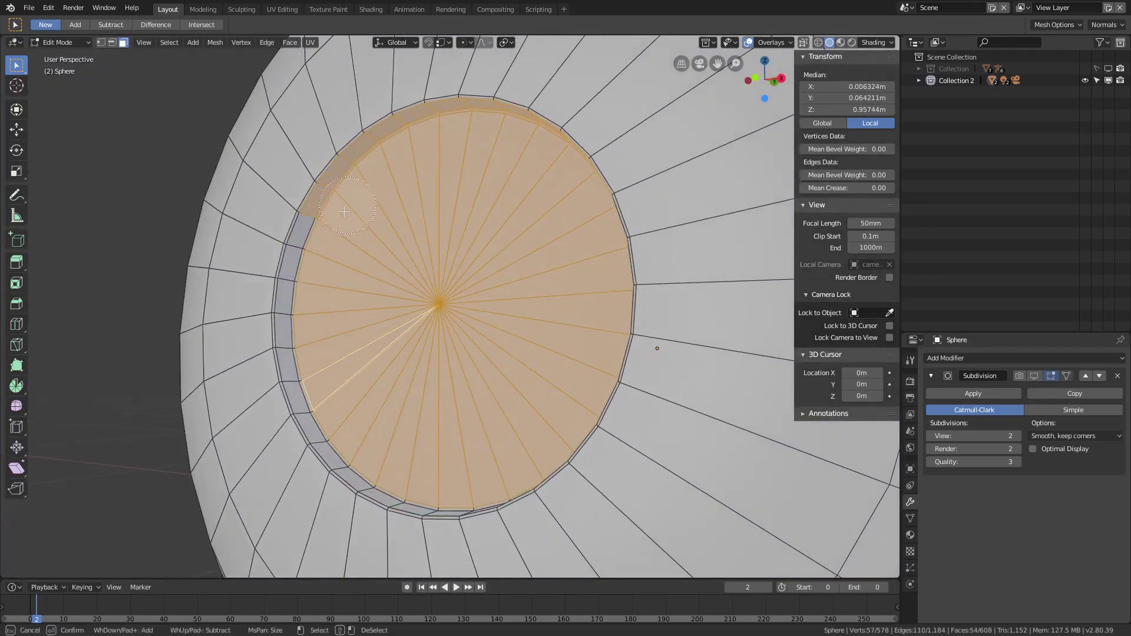
middle_drag(352, 442, 444, 467)
drag(493, 382, 535, 212)
key(Escape)
middle_drag(536, 278, 504, 247)
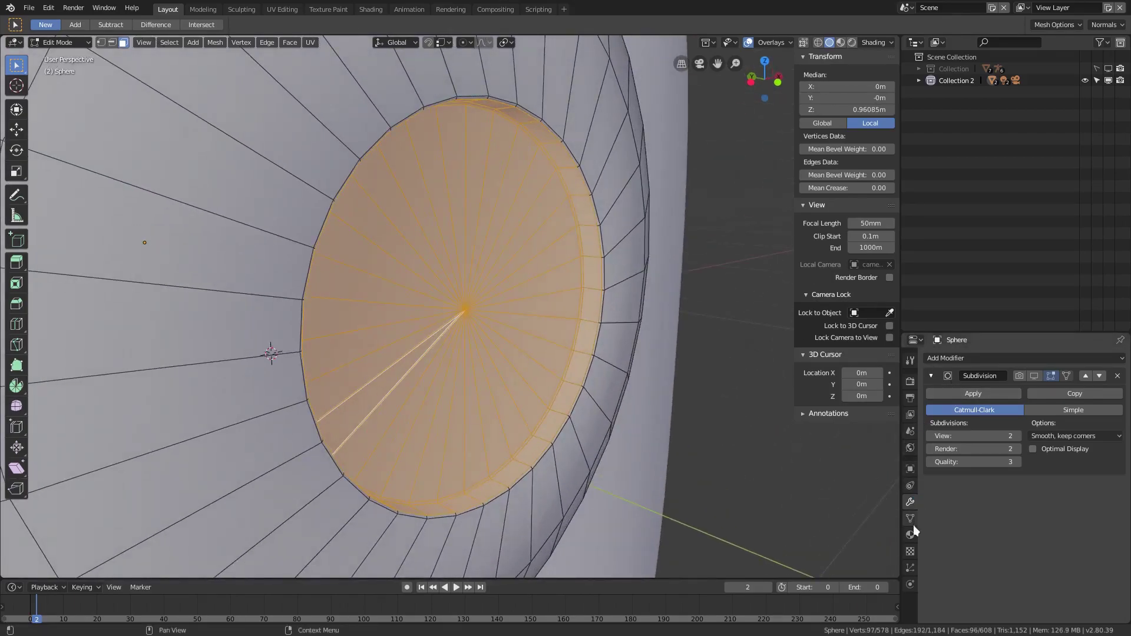
click(910, 534)
click(931, 407)
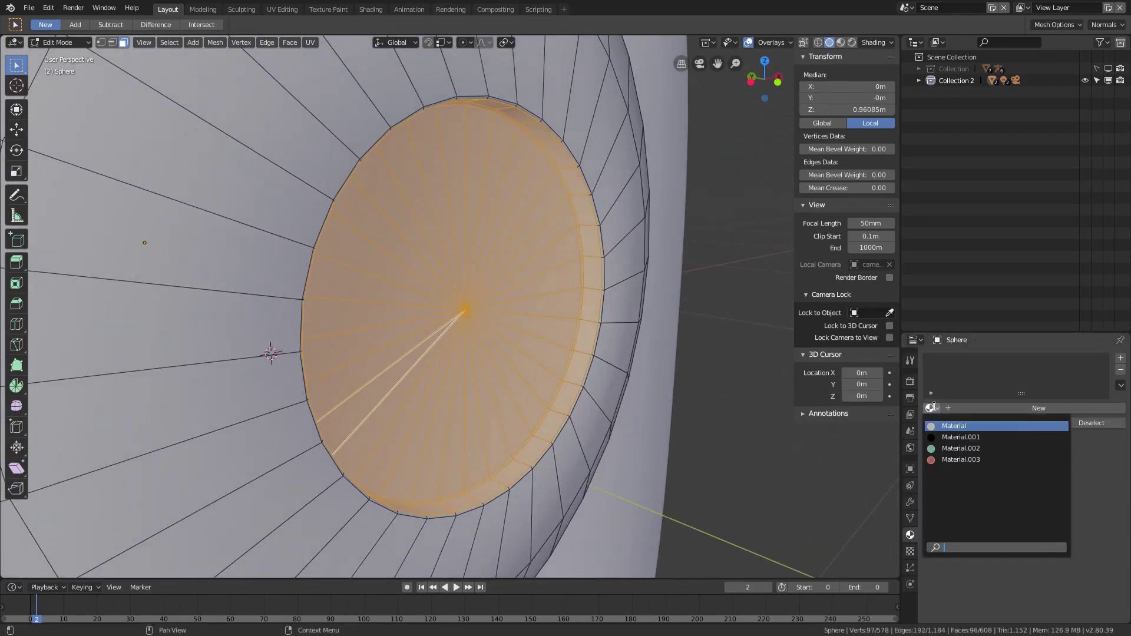
click(937, 426)
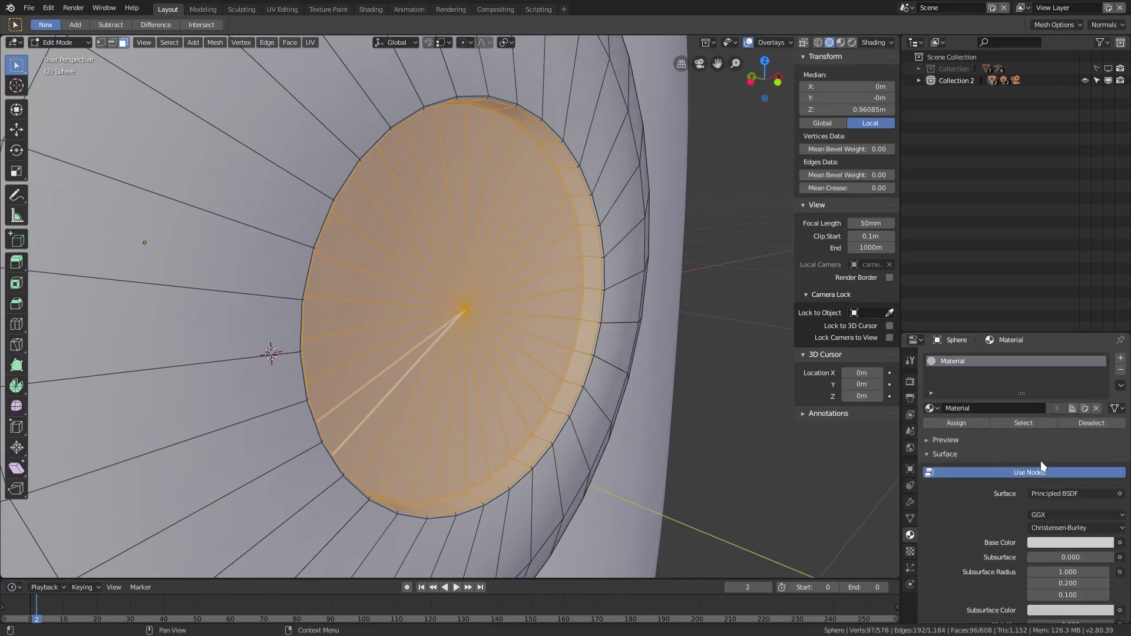
click(1096, 408)
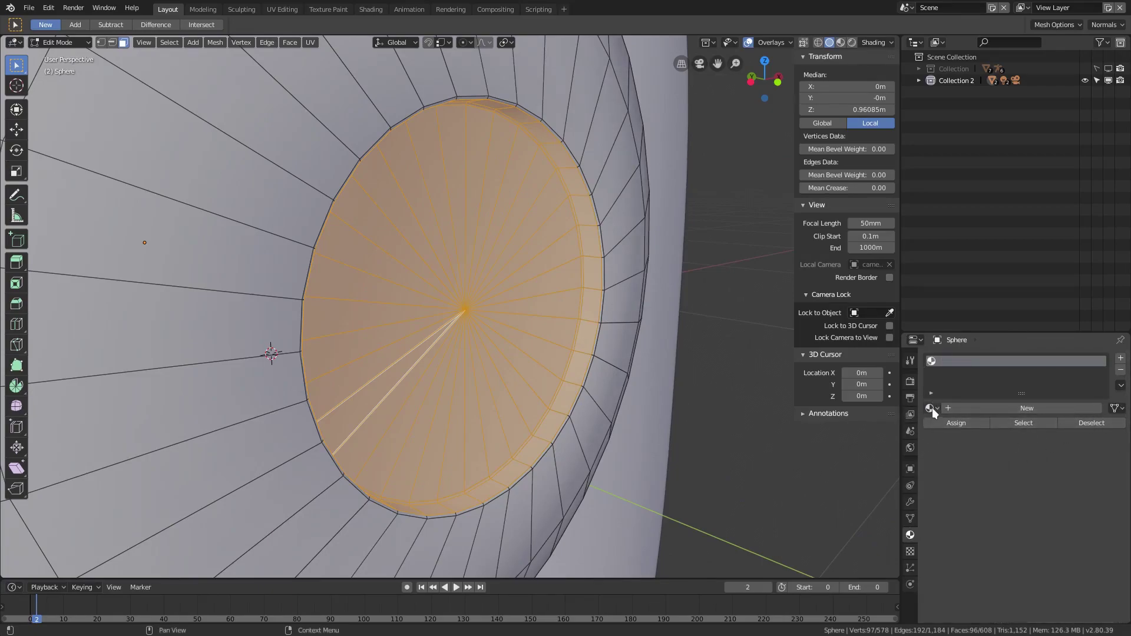
Create a new material for the sphere and name it eyes.
click(1009, 409)
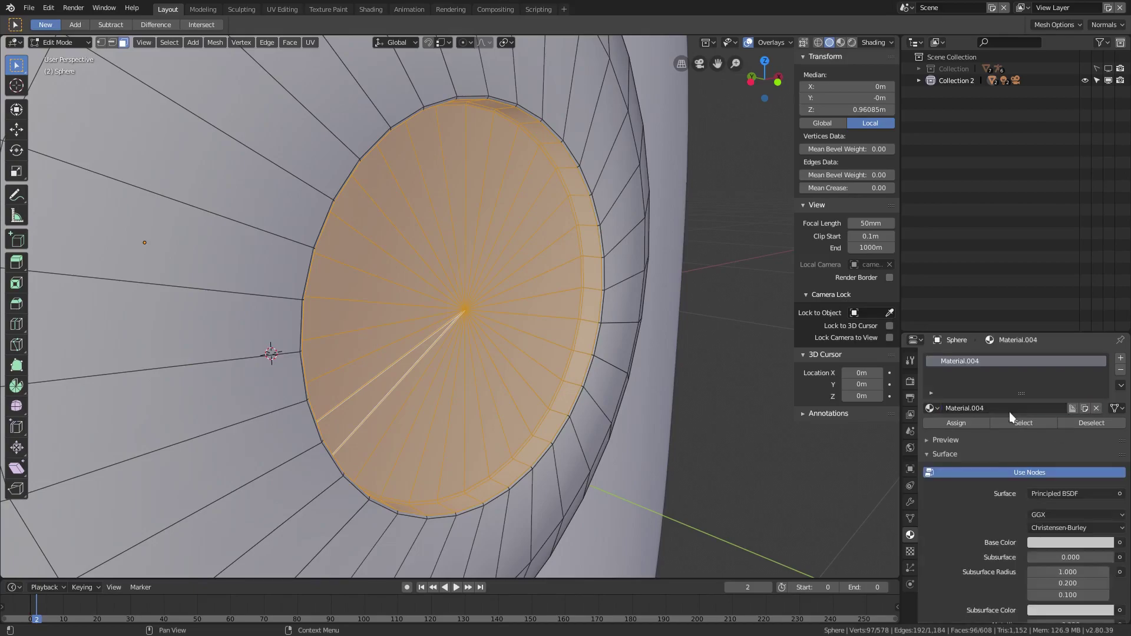
click(972, 403)
text(eyes)
key(Return)
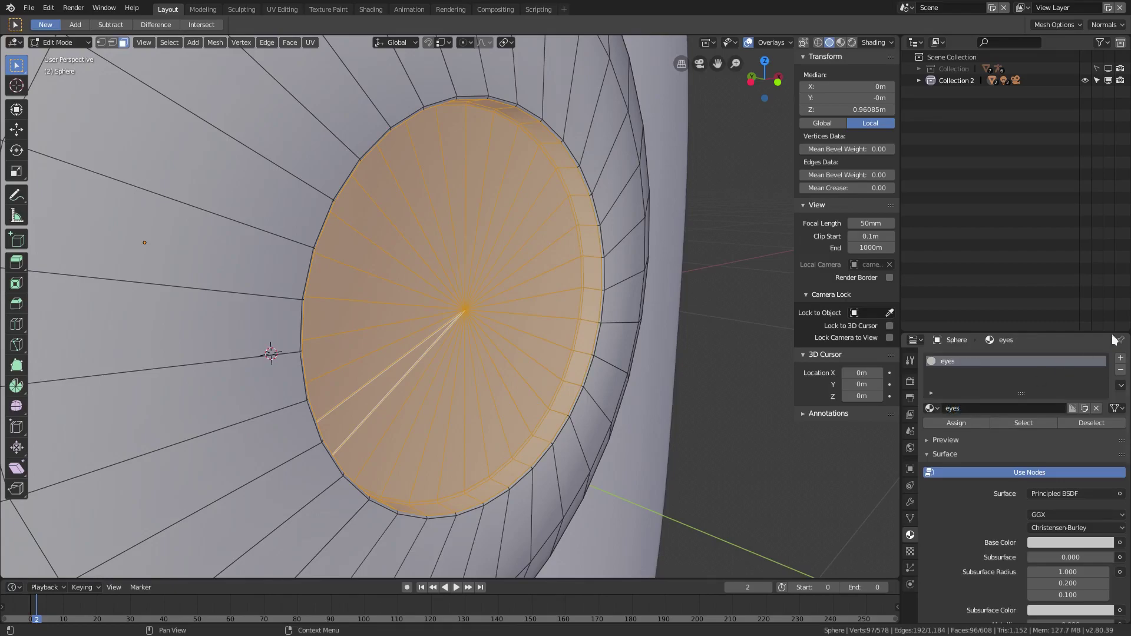
Add a second material slot with a new material named pupil and make its base color black.
click(1119, 359)
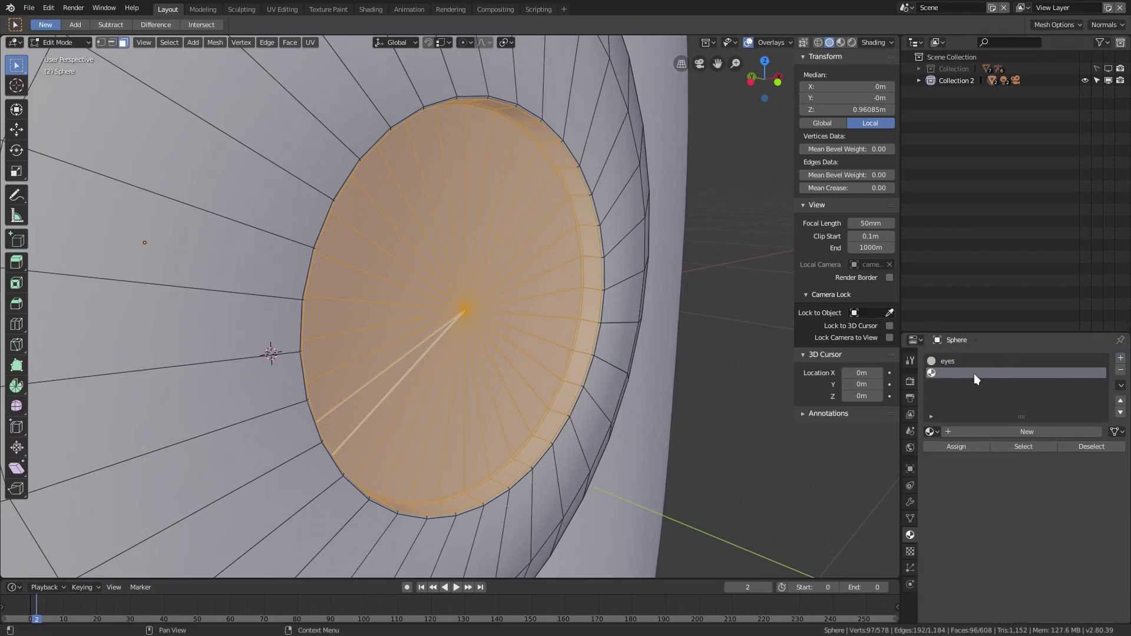
click(987, 430)
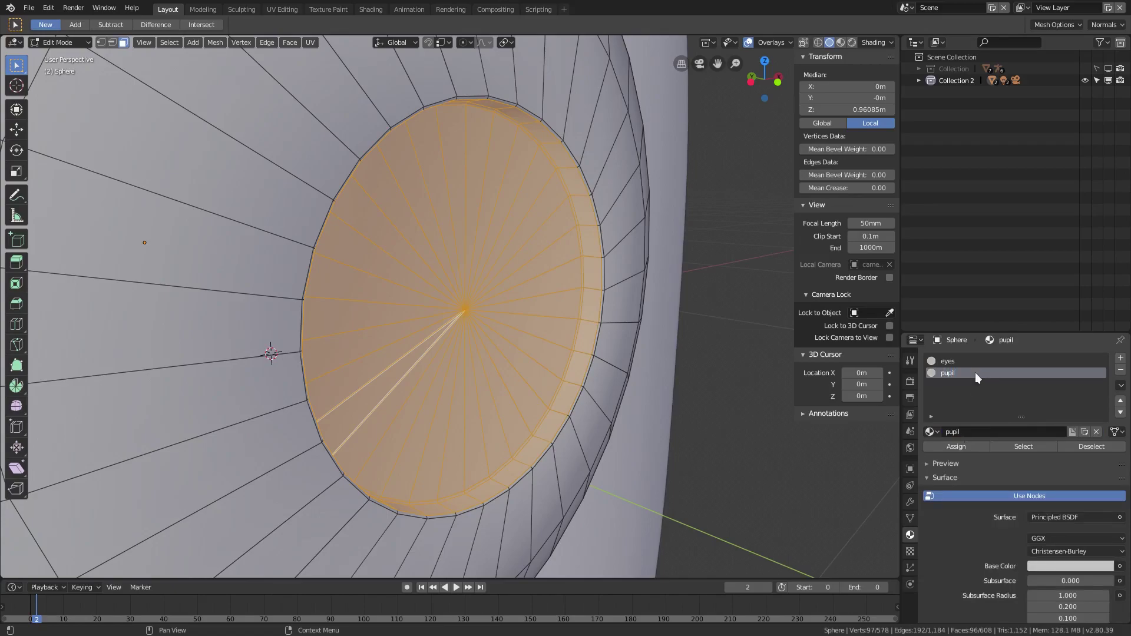
click(1071, 566)
drag(1106, 415, 1106, 482)
Assign the pupil material to the selected recess faces and view the sphere in Object Mode with material preview shading.
click(970, 447)
middle_drag(490, 409, 472, 394)
key(Tab)
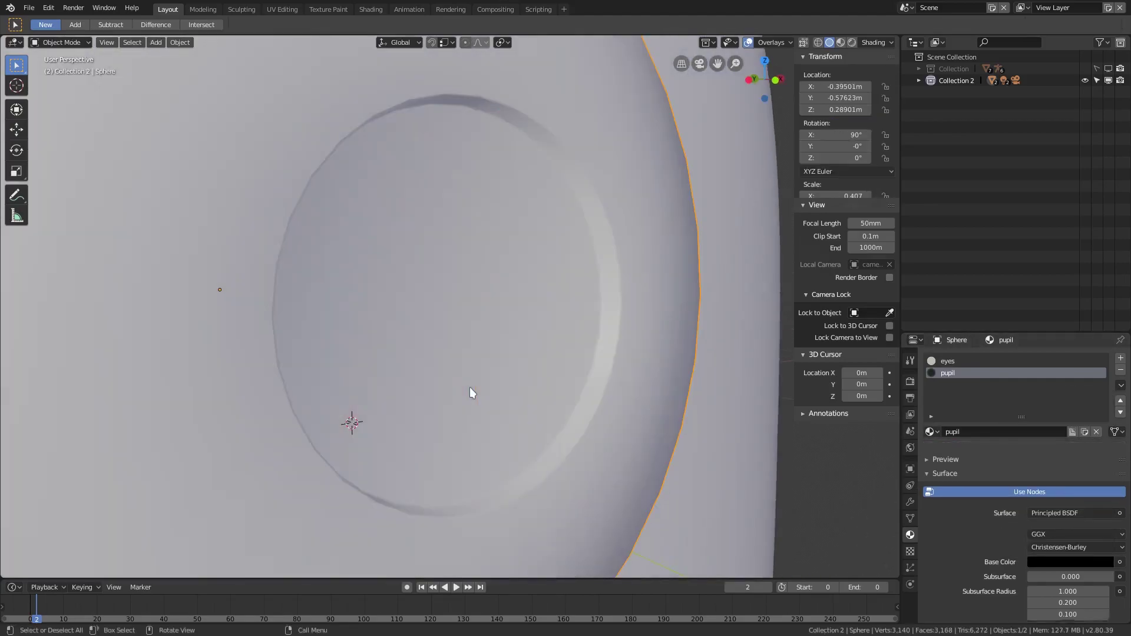
click(840, 42)
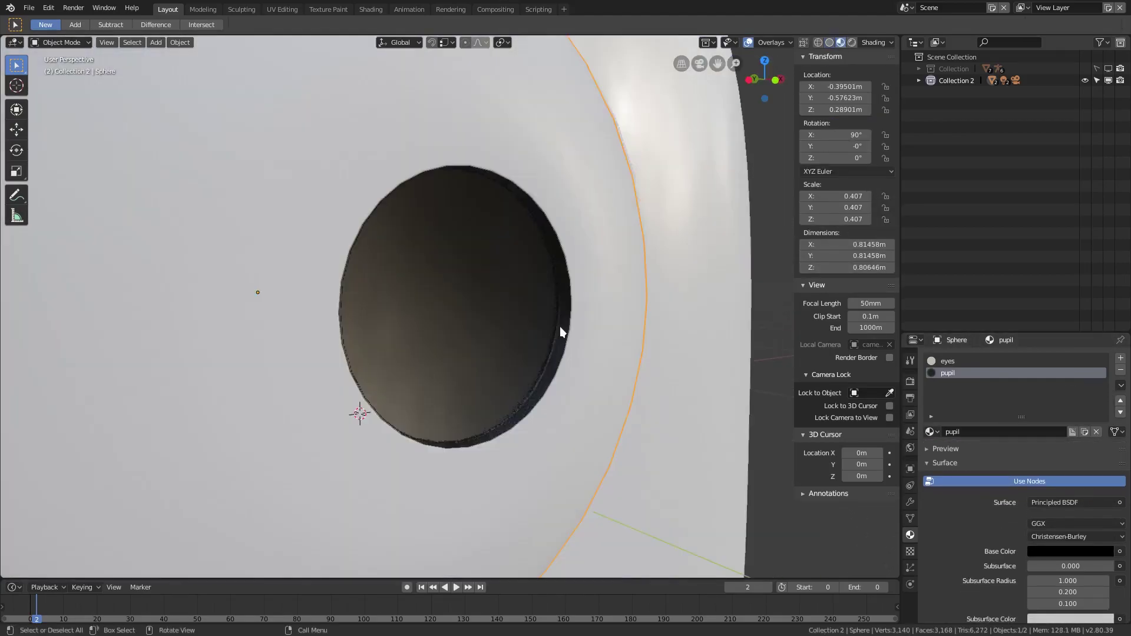
mouse_move(560, 326)
middle_down()
mouse_move(510, 344)
mouse_move(595, 333)
middle_up()
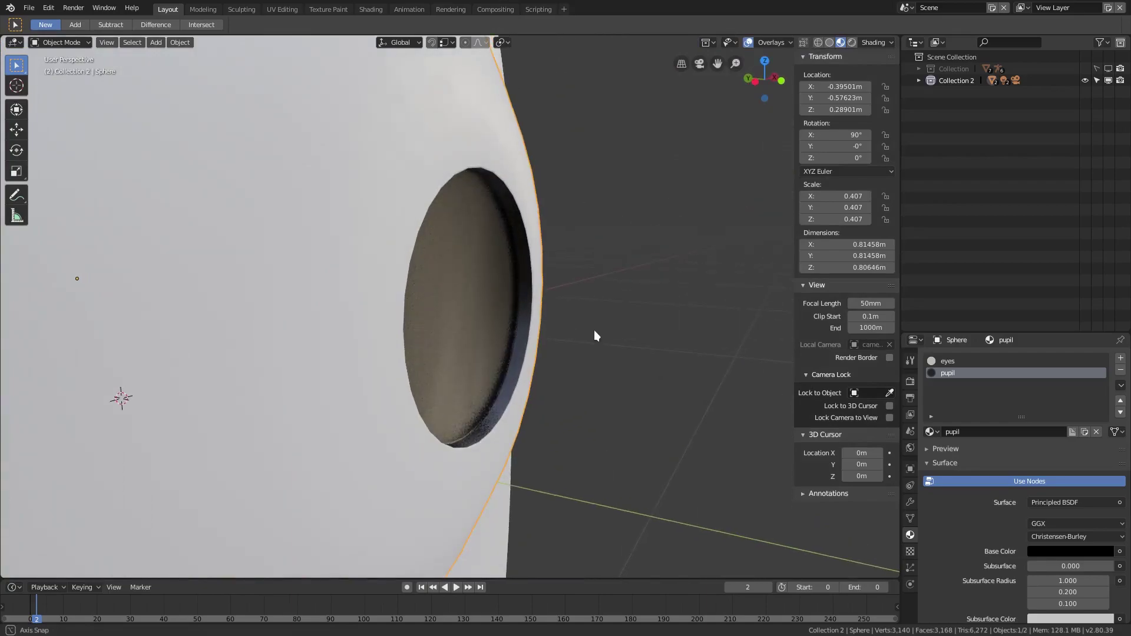
Set the pupil material's Specular to 0 and lower its Roughness.
scroll(1020, 543, down, 5)
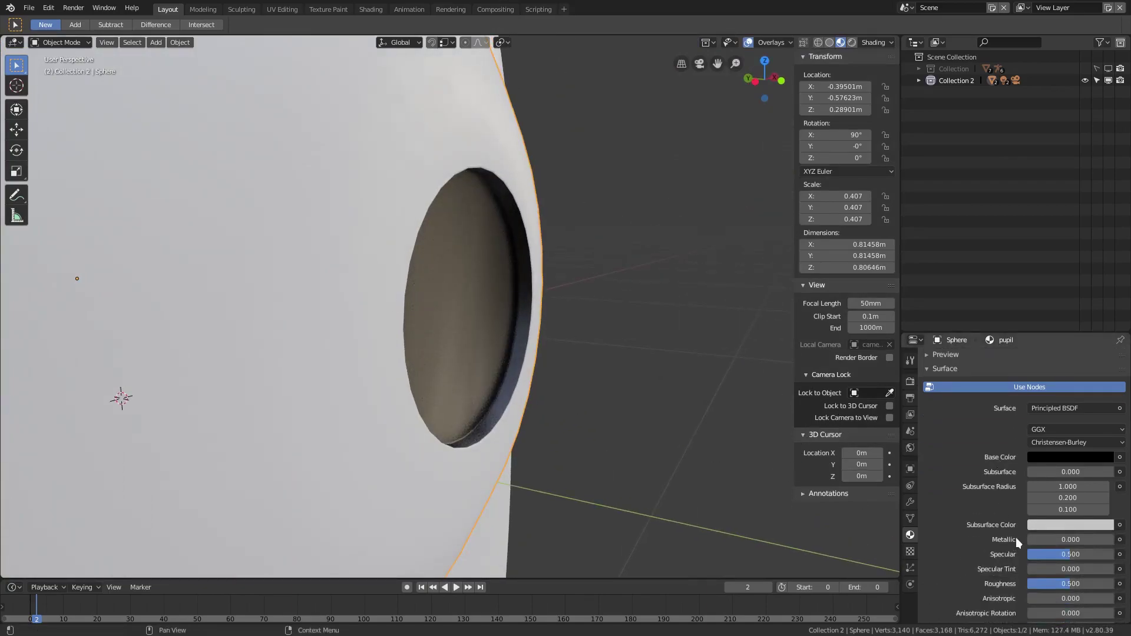
drag(1076, 531, 1027, 531)
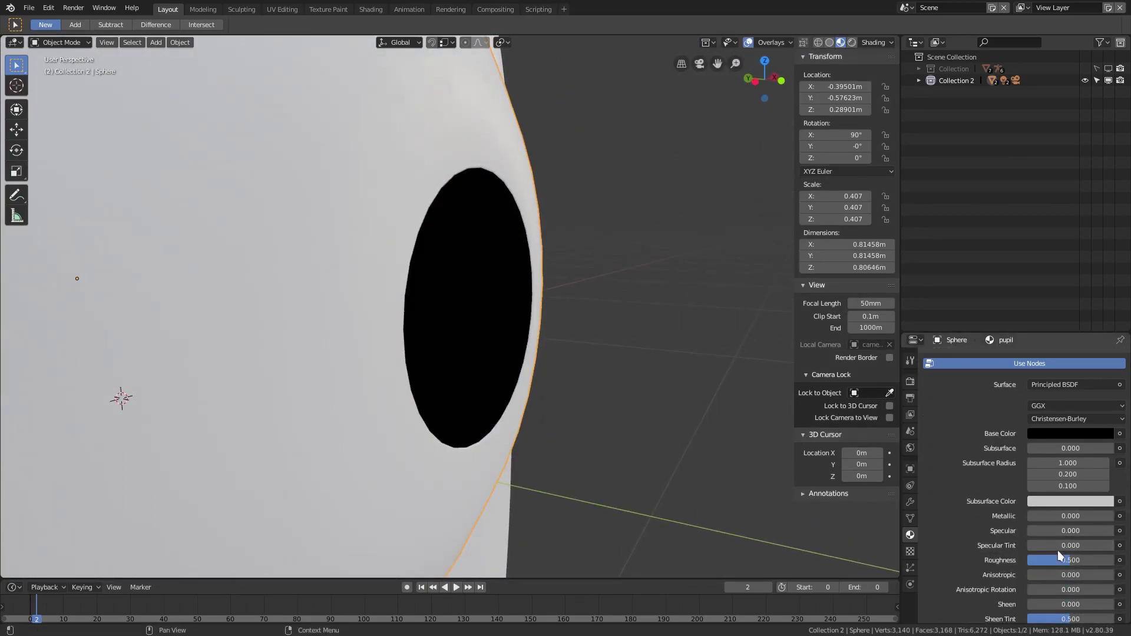
drag(1070, 560, 1037, 560)
Re-enable the sphere's Subdivision modifier for viewport and render, and return to solid shading.
middle_drag(583, 465, 630, 420)
click(910, 501)
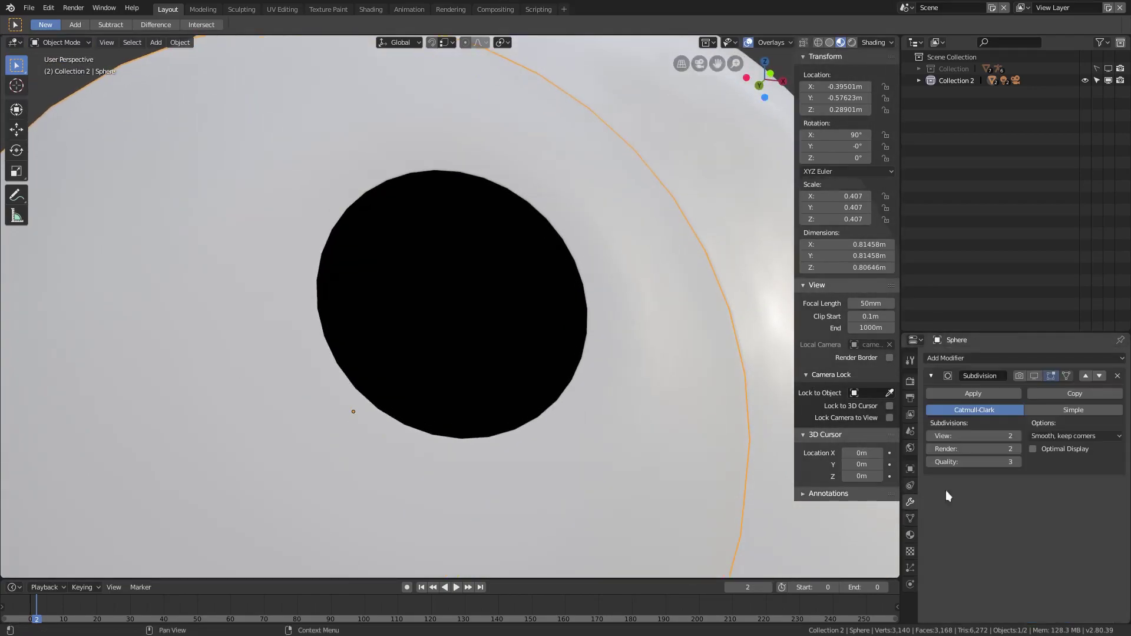
click(1035, 376)
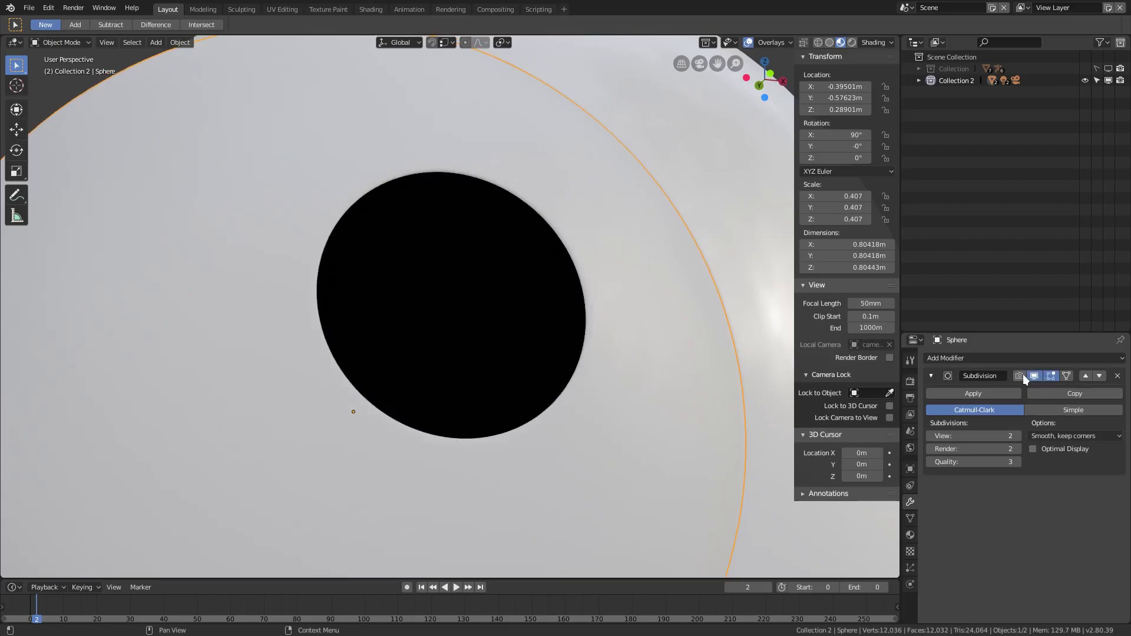
click(1020, 376)
key(Tab)
scroll(579, 381, down, 2)
key(Tab)
scroll(581, 382, up, 2)
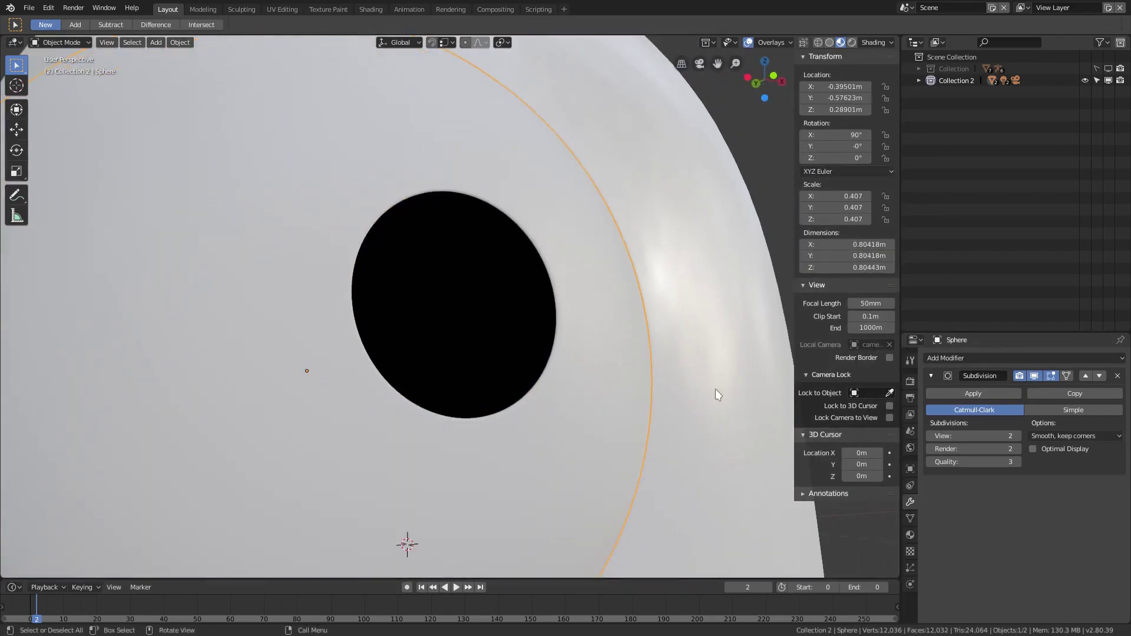
click(829, 42)
scroll(676, 165, down, 5)
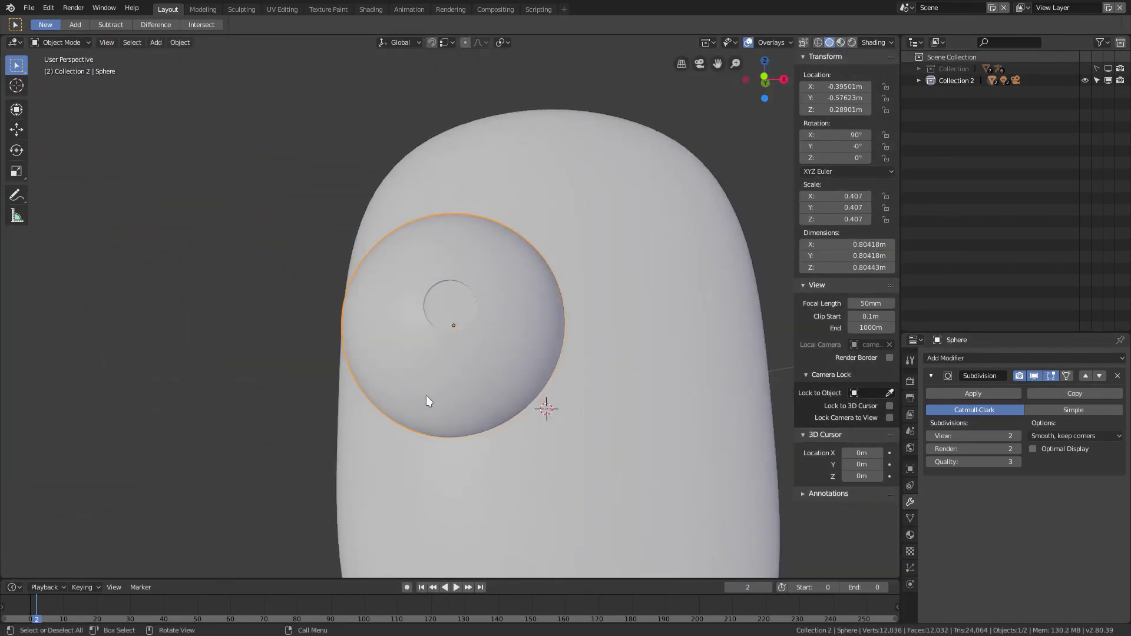
Duplicate the eye sphere in place and set the copy's X location to 0.39501 m on the body's opposite side.
mouse_move(426, 395)
middle_down()
mouse_move(542, 394)
mouse_move(514, 420)
mouse_move(435, 411)
mouse_move(523, 311)
middle_up()
key(shift+d)
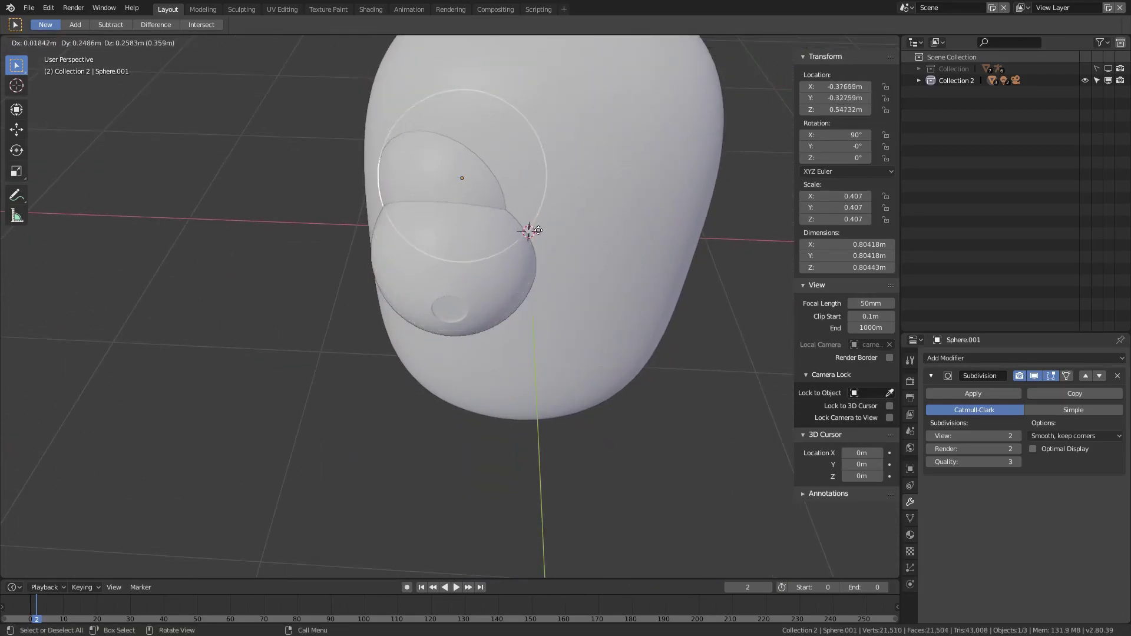
right_click(530, 236)
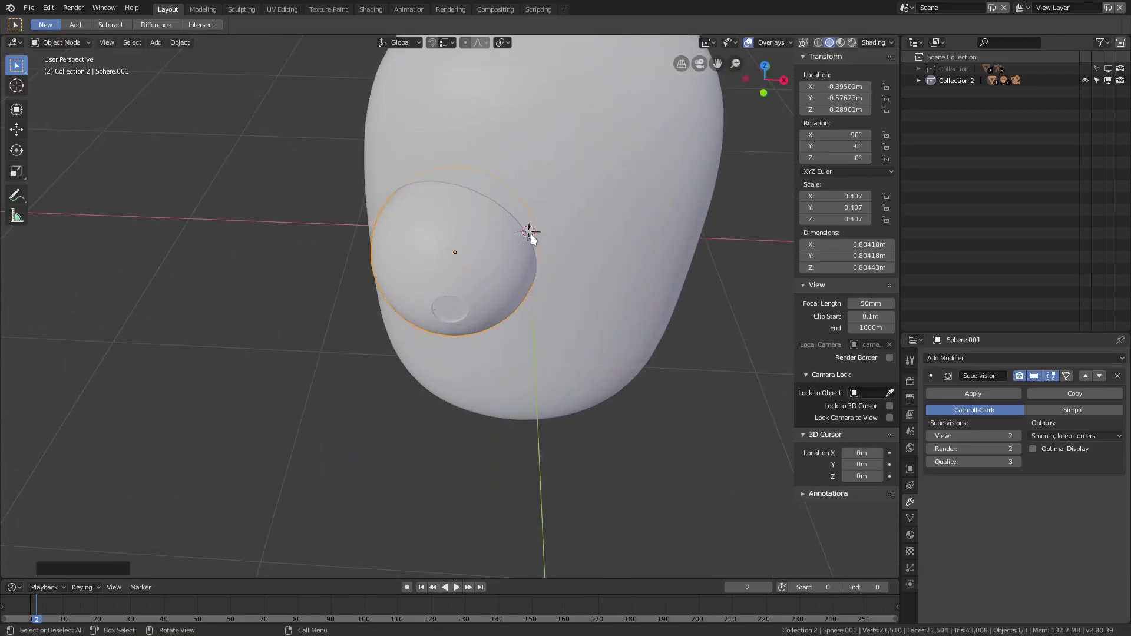
click(809, 89)
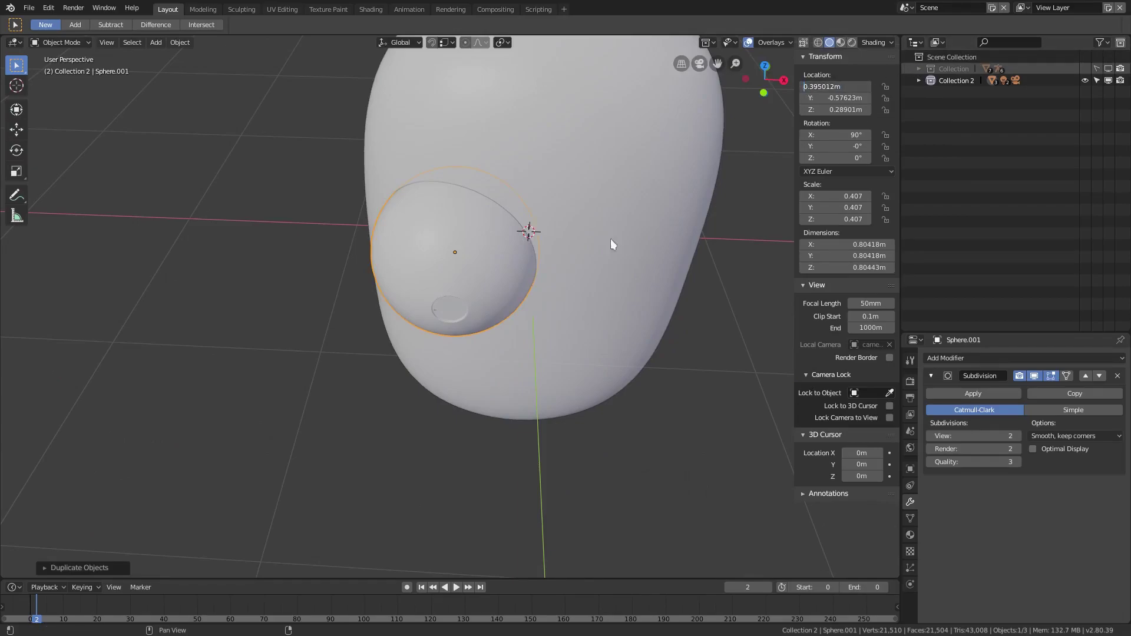
key(Return)
middle_drag(560, 281, 491, 289)
key(KP_1)
scroll(559, 371, up, 2)
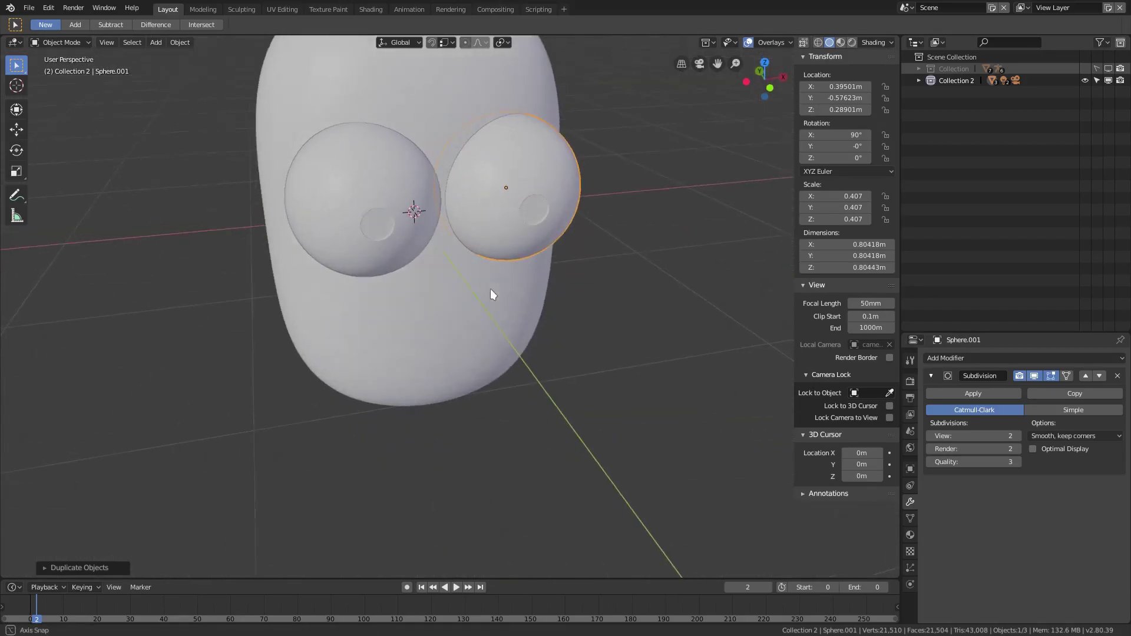
Add a cube at the 3D cursor and scale it down uniformly to about 0.165.
key(shift+a)
mouse_move(475, 244)
click(528, 257)
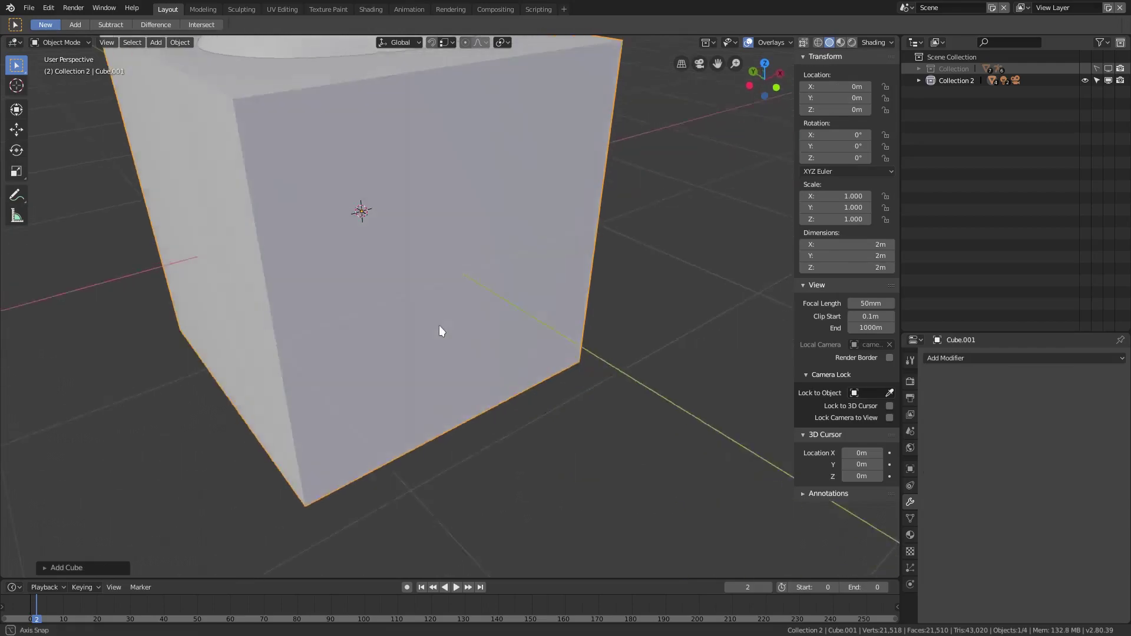
key(s)
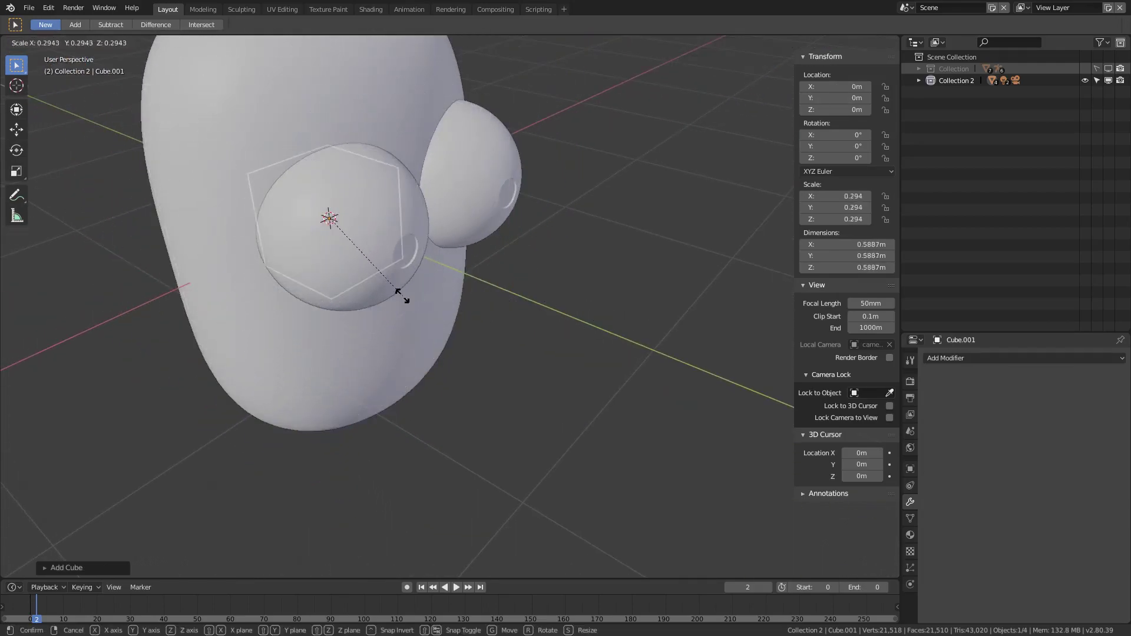
click(341, 285)
Move the small cube along the Y axis to about -1.025 m, in front of the body.
key(g)
key(y)
click(470, 348)
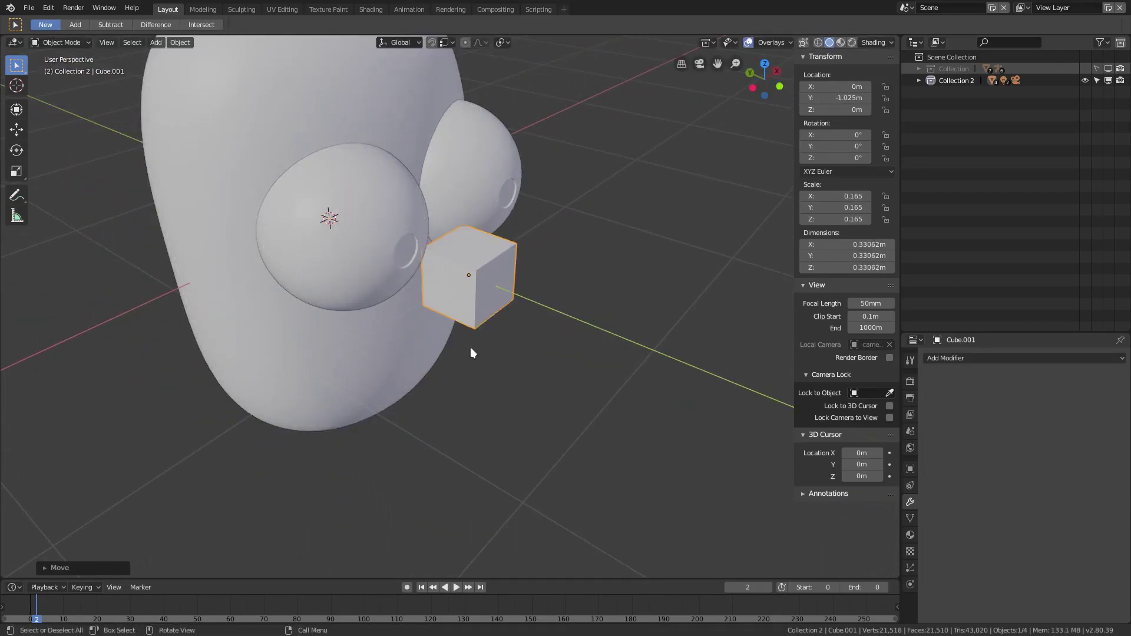
Shrink the cube to a scale of about 0.12 and stretch it along X into a bar about 1.17 m wide.
middle_drag(470, 348, 471, 295)
key(s)
click(596, 295)
key(s)
key(x)
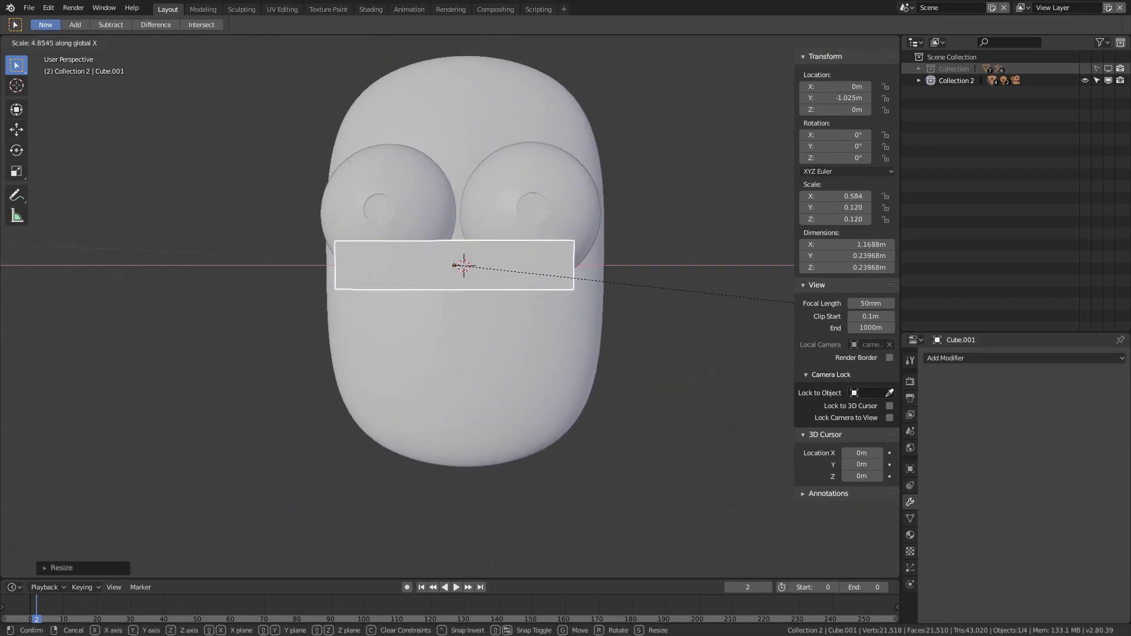
click(864, 308)
Cut three evenly spaced edge loops across the length of the bar in Edit Mode.
middle_drag(863, 309, 599, 337)
key(Tab)
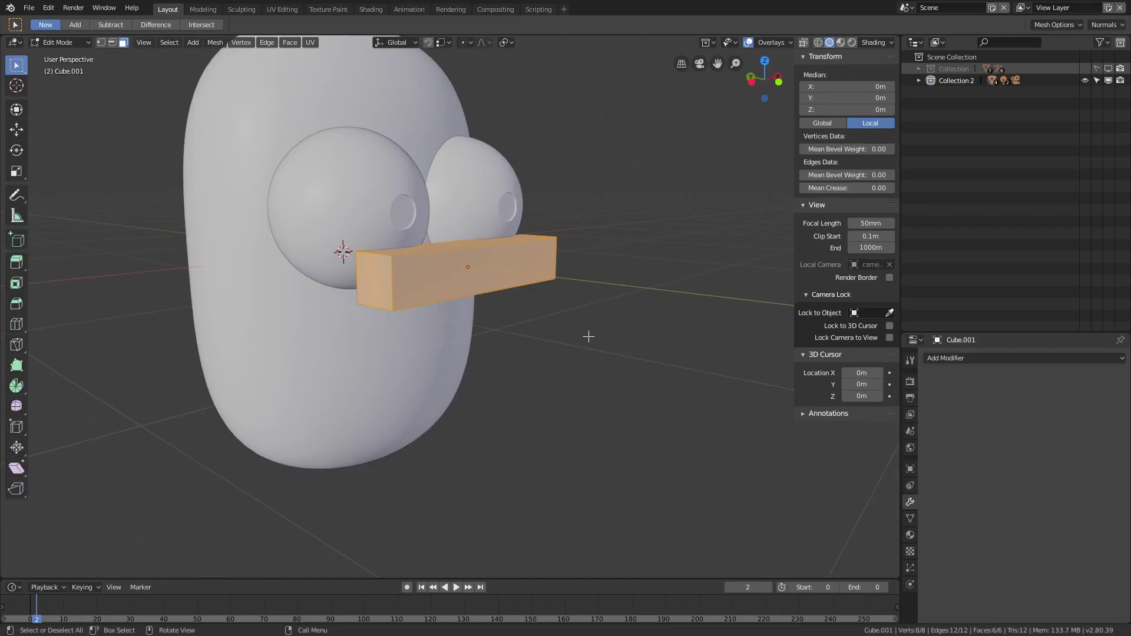
scroll(541, 243, up, 3)
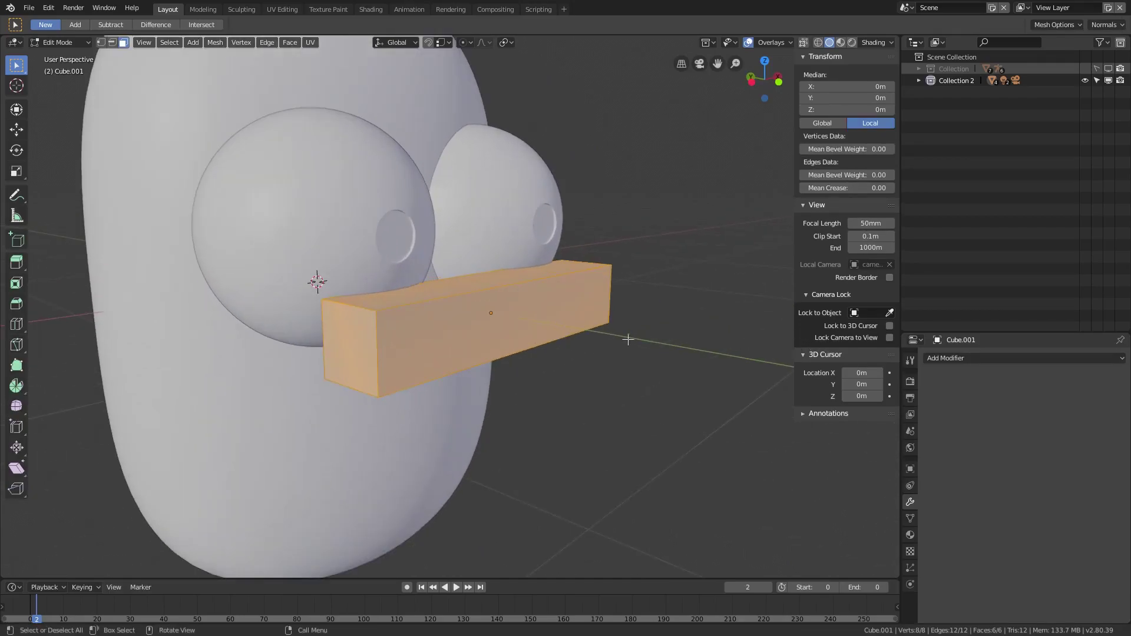
key(n)
middle_drag(680, 365, 663, 361)
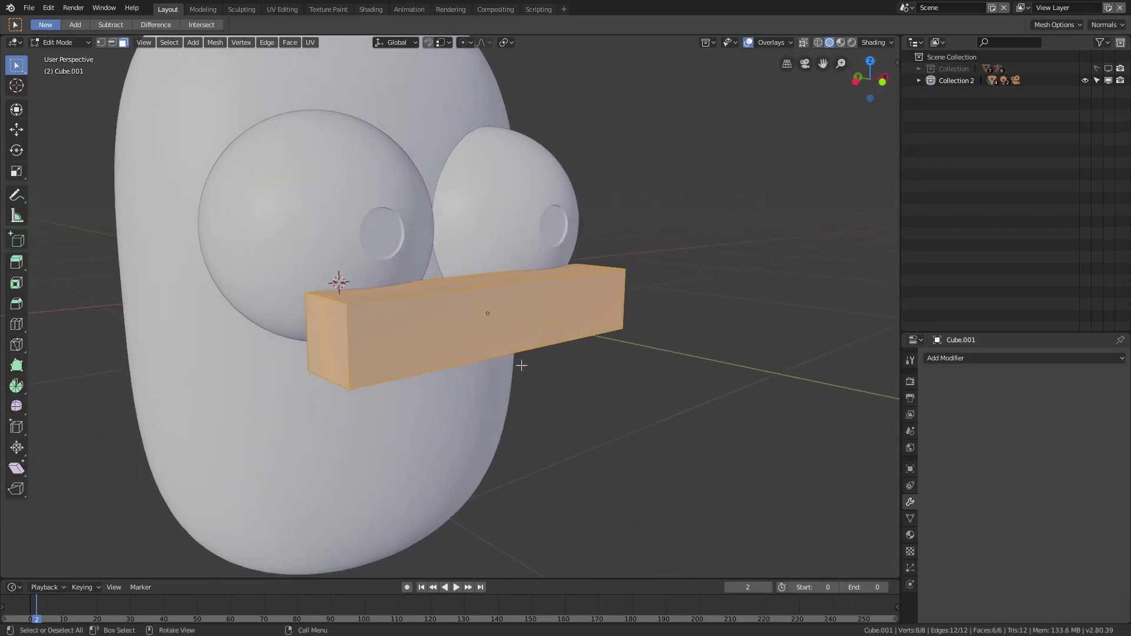
click(16, 324)
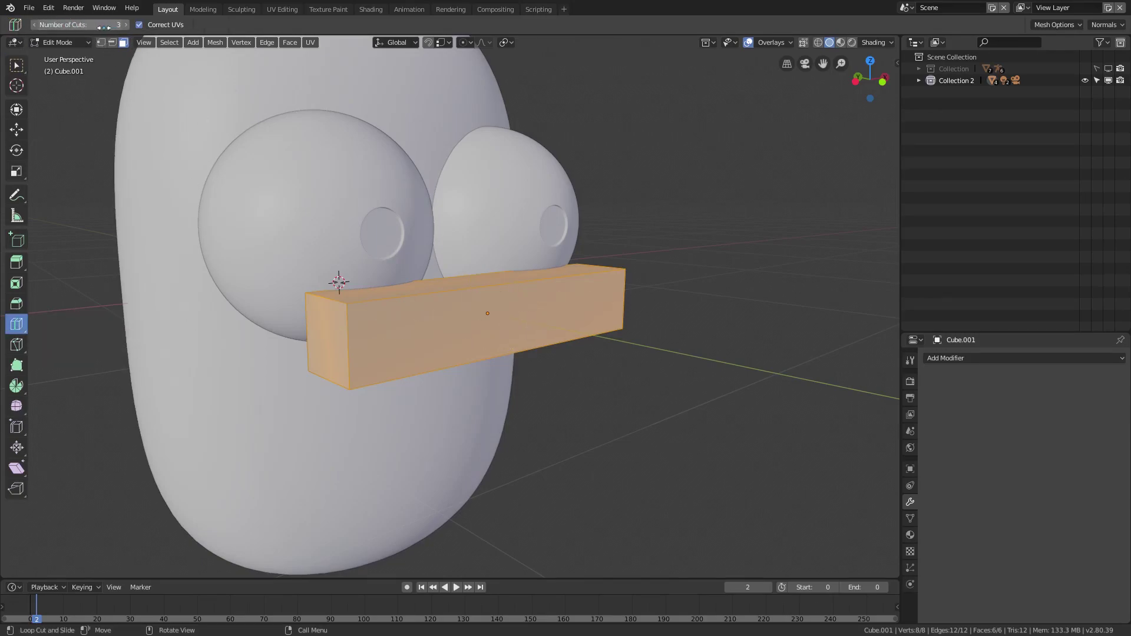
click(524, 356)
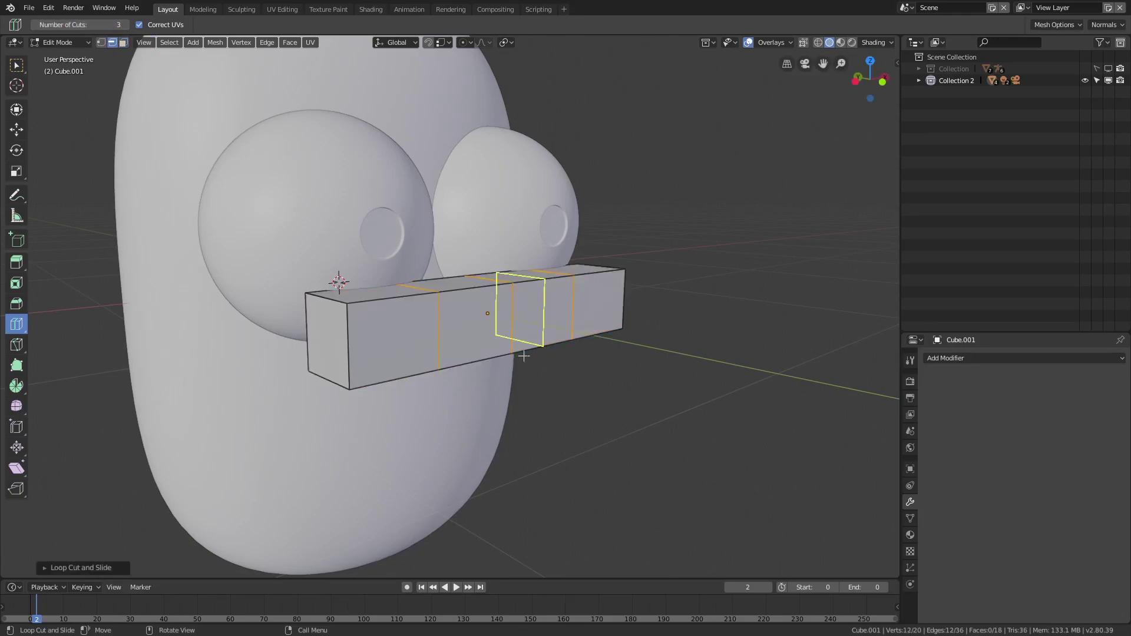
mouse_move(717, 400)
middle_down()
mouse_move(697, 389)
mouse_move(718, 402)
middle_up()
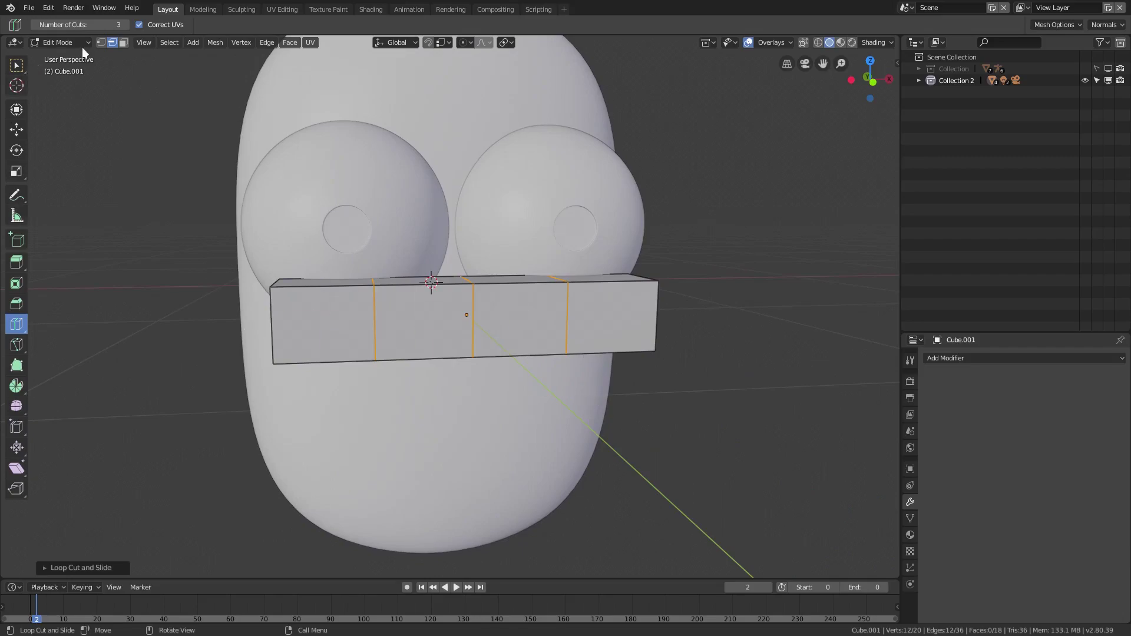
Reset the loop cut count to 1, switch to face selection, and select both end faces of the bar.
click(34, 25)
key(ctrl+z)
middle_drag(208, 307, 153, 283)
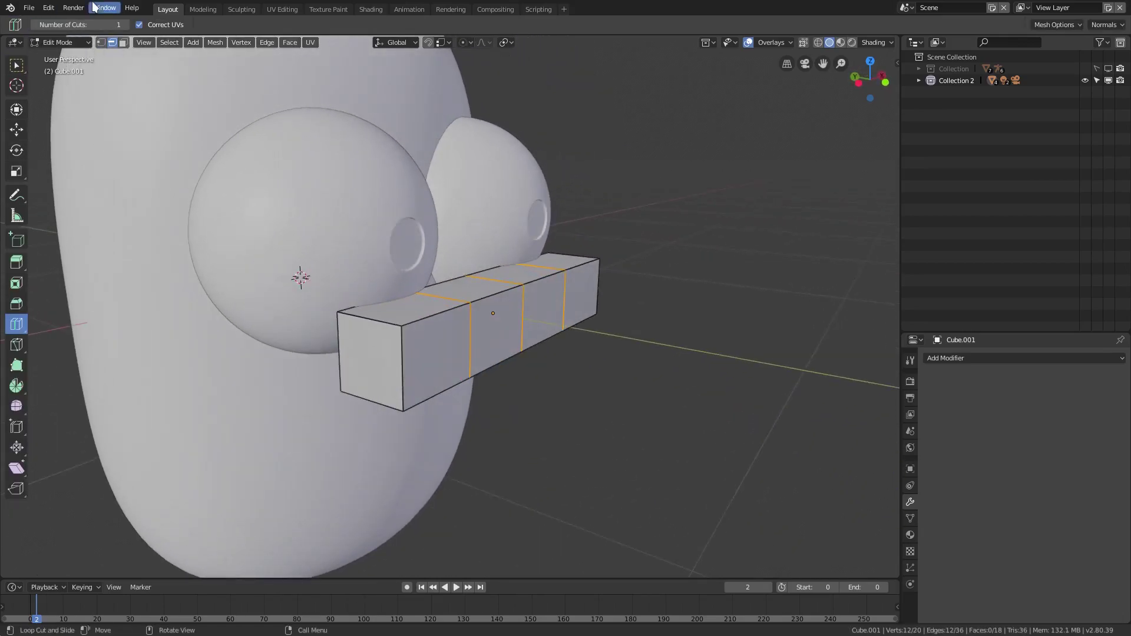
click(124, 42)
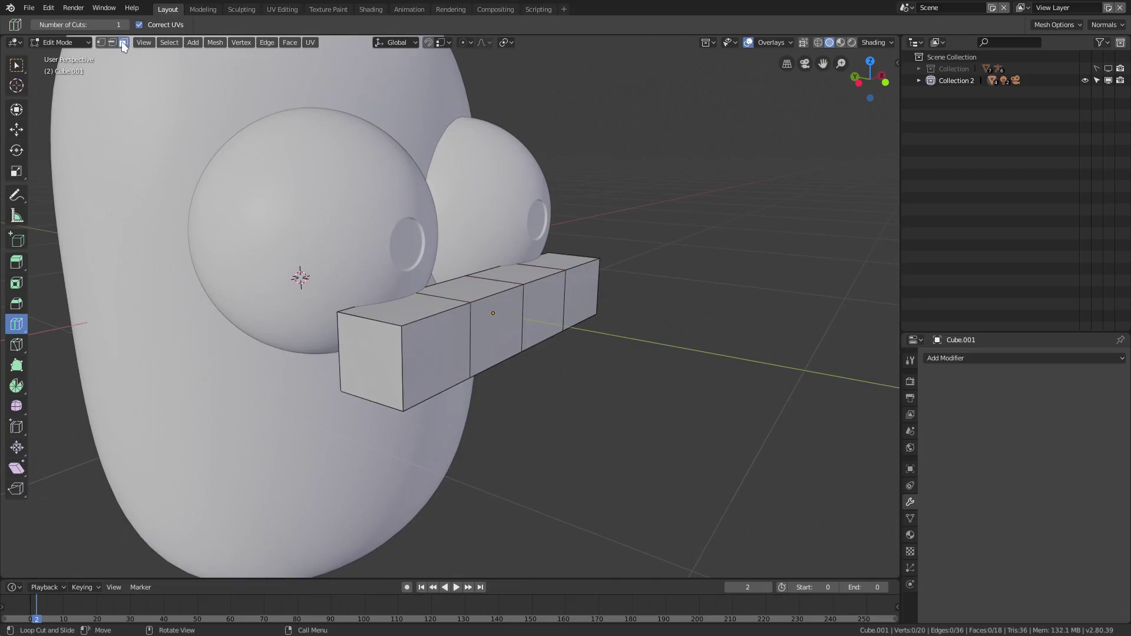
click(16, 68)
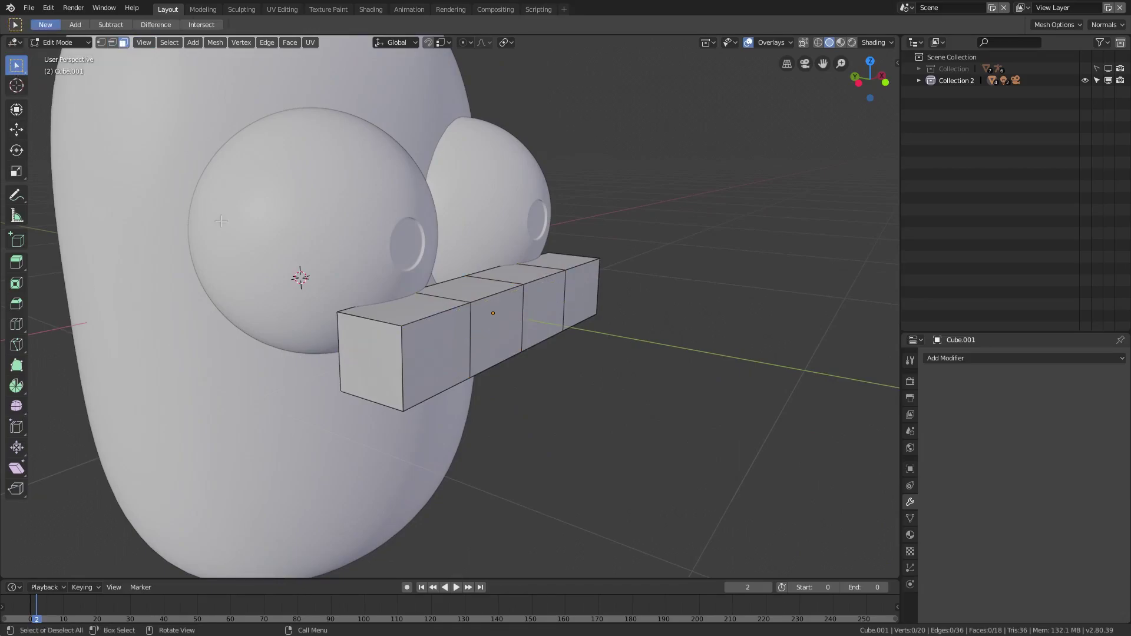
click(365, 352)
middle_drag(720, 299, 567, 345)
shift+click(588, 354)
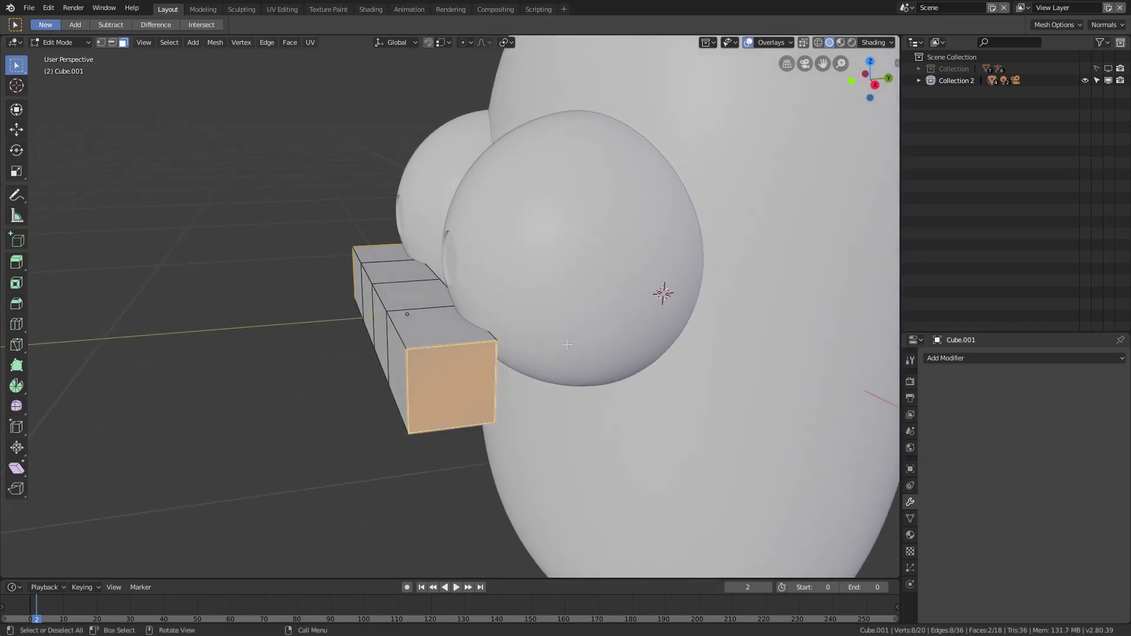
key(e)
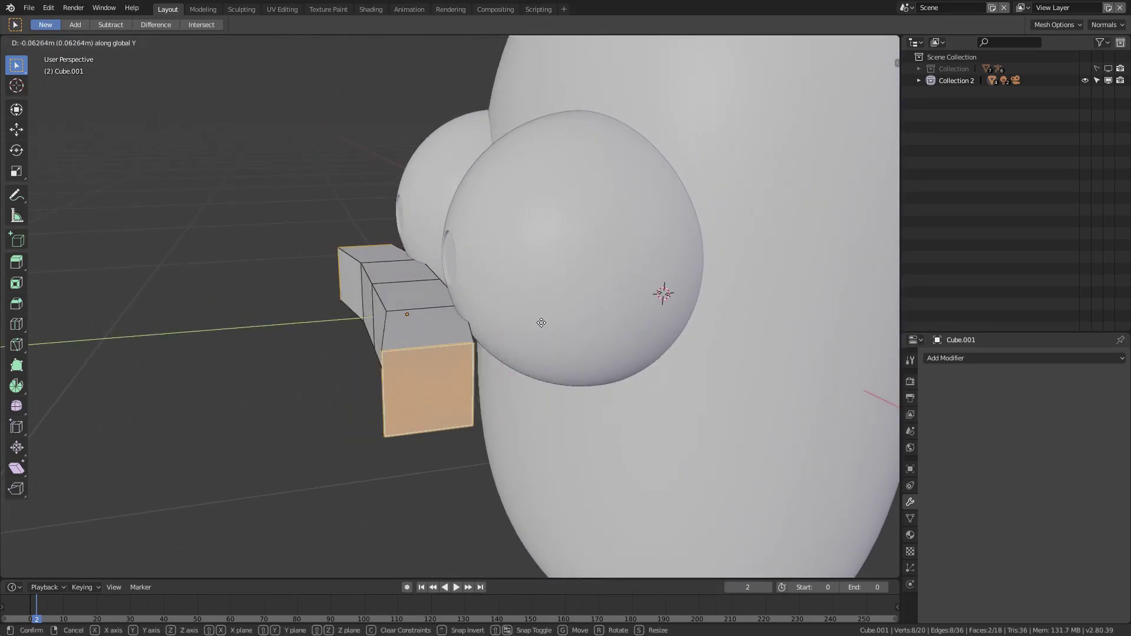
right_click(529, 337)
middle_drag(432, 283, 455, 278)
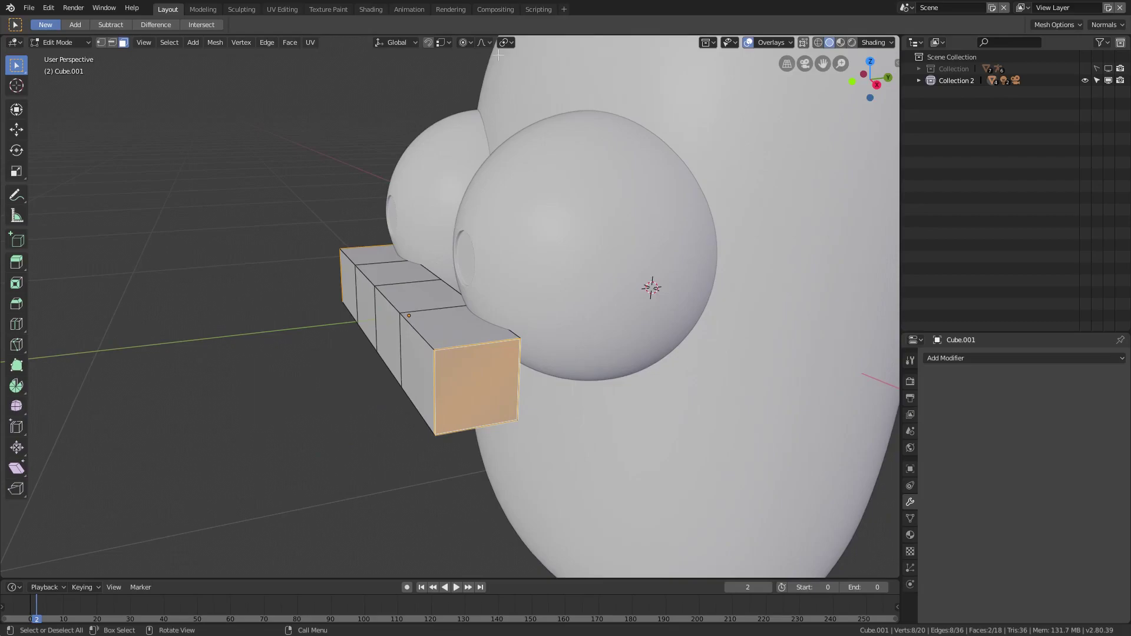
Enable proportional editing with Smooth falloff for moving the bar's end faces.
click(483, 42)
click(504, 43)
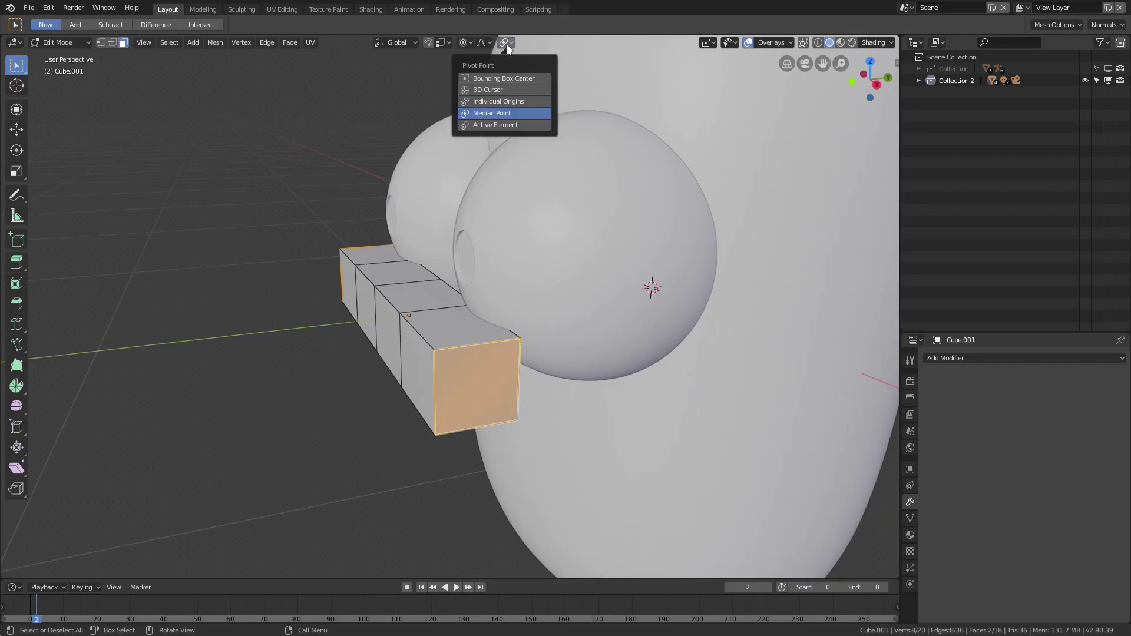
click(486, 41)
click(464, 42)
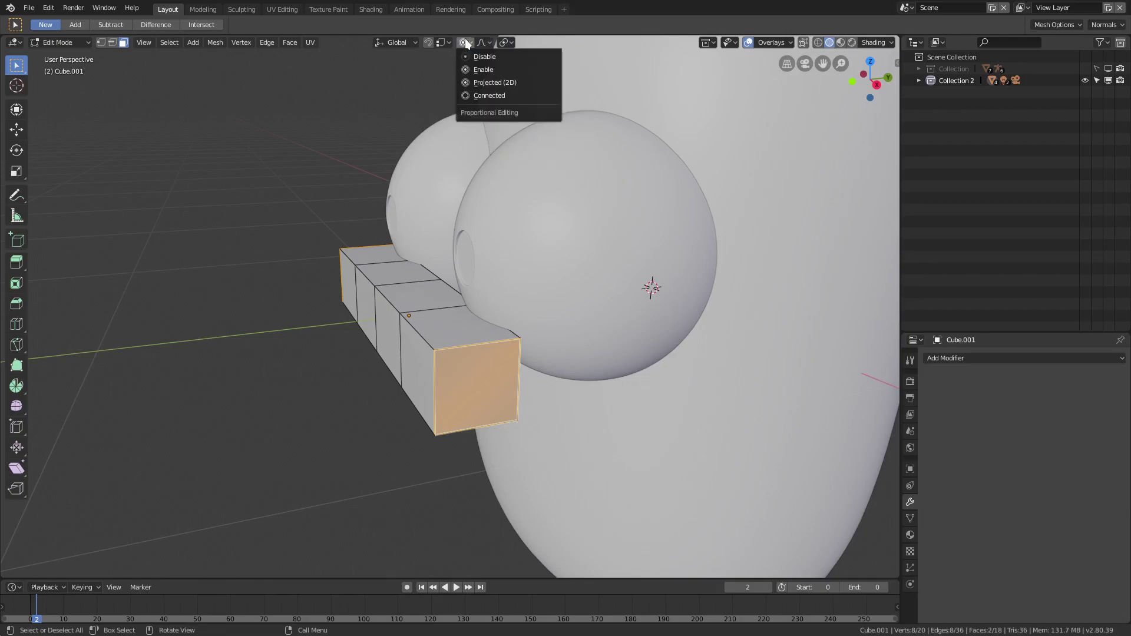
click(466, 40)
click(463, 43)
key(g)
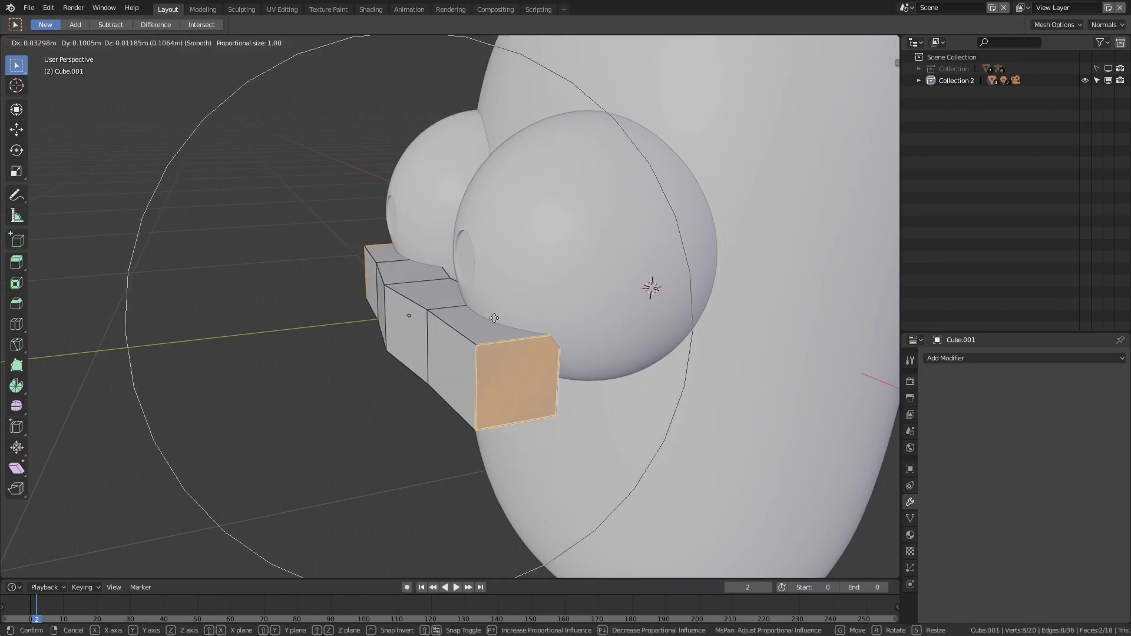
scroll(494, 318, up, 3)
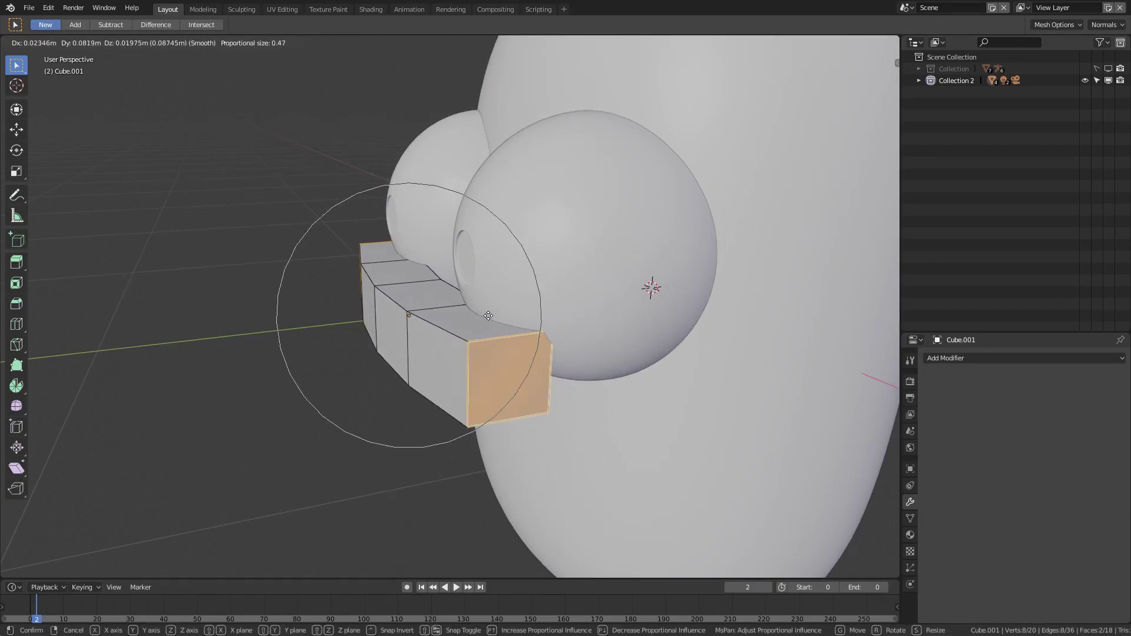
key(g)
key(Escape)
Bend the bar by moving its end faces about 0.1 m along Y toward the body, with a proportional size of about 0.56.
key(g)
key(y)
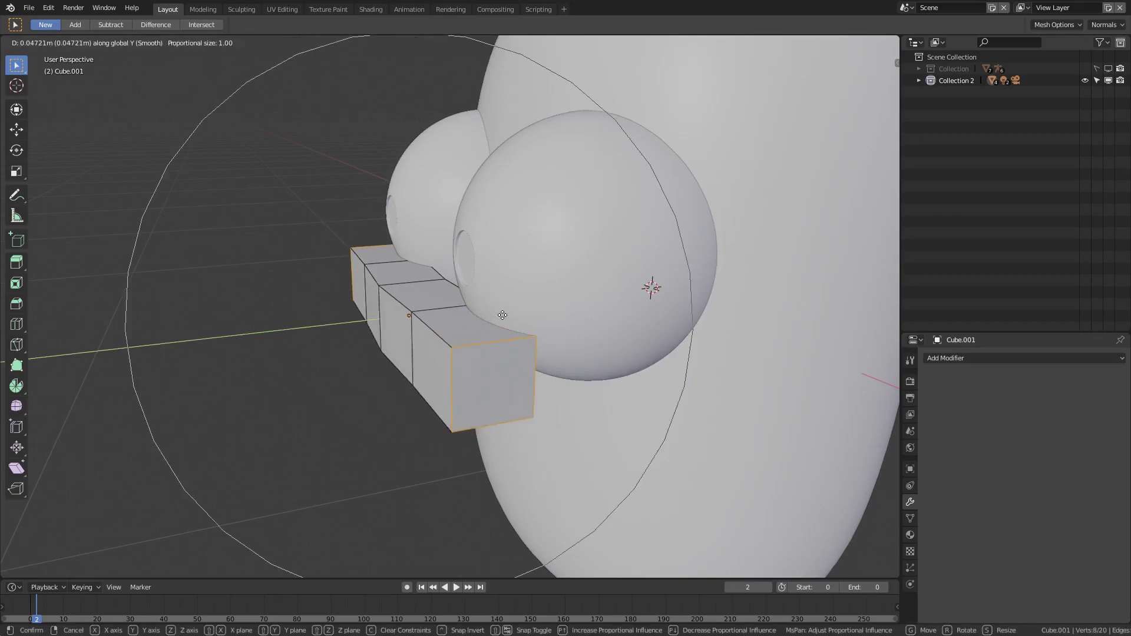
scroll(514, 315, up, 2)
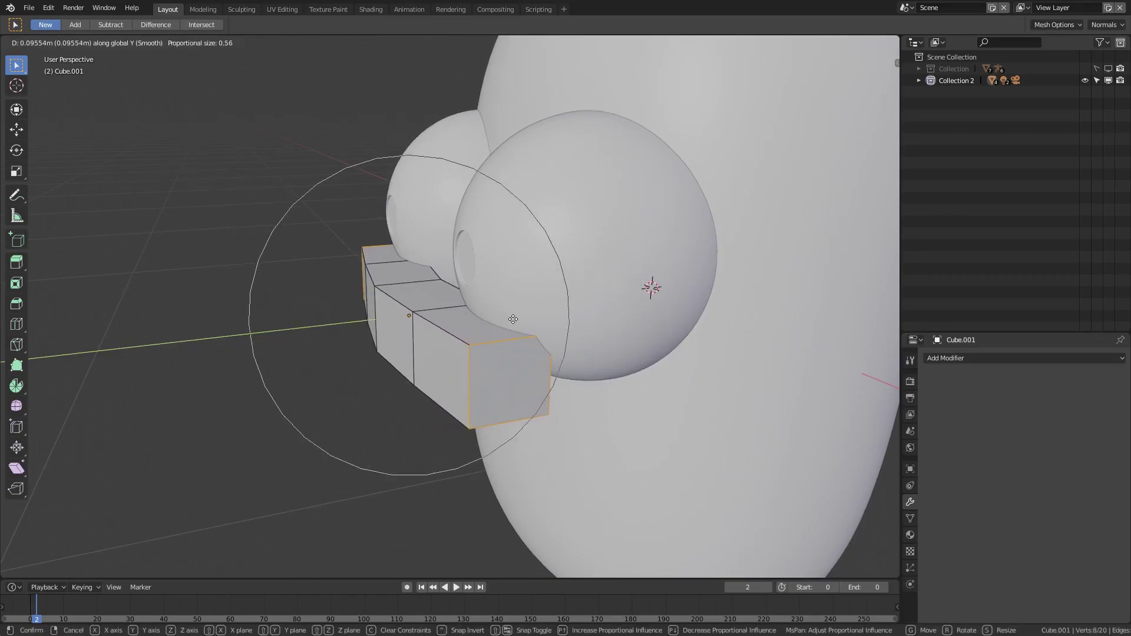
click(400, 319)
middle_drag(399, 320, 549, 327)
key(Tab)
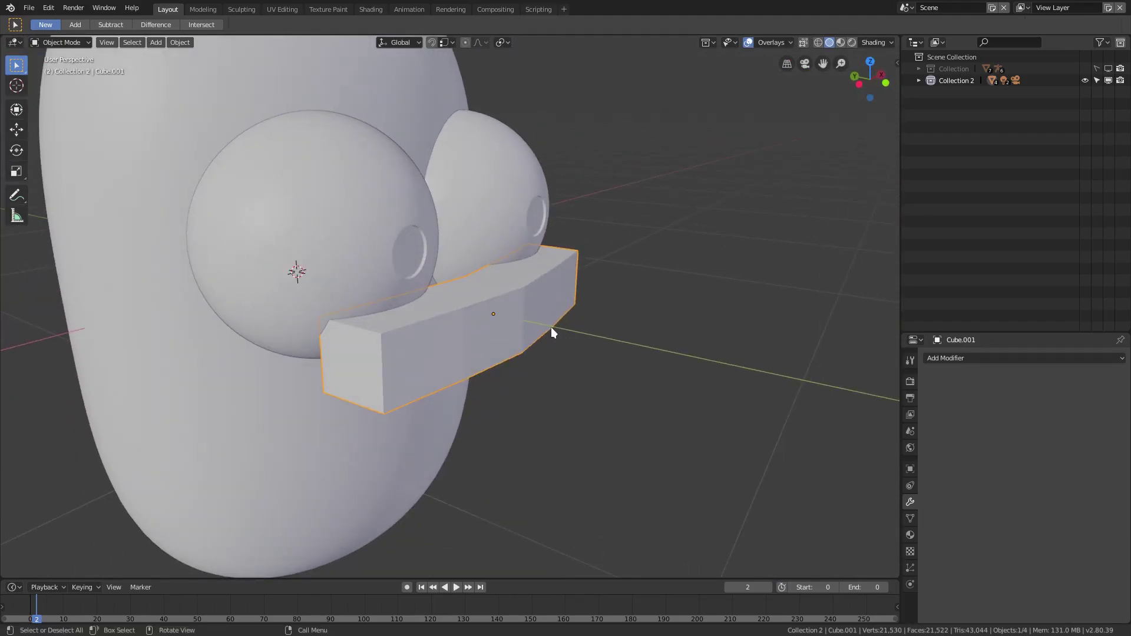
Add a Subdivision Surface modifier to the bar with View and Render levels of 3.
click(969, 358)
click(919, 559)
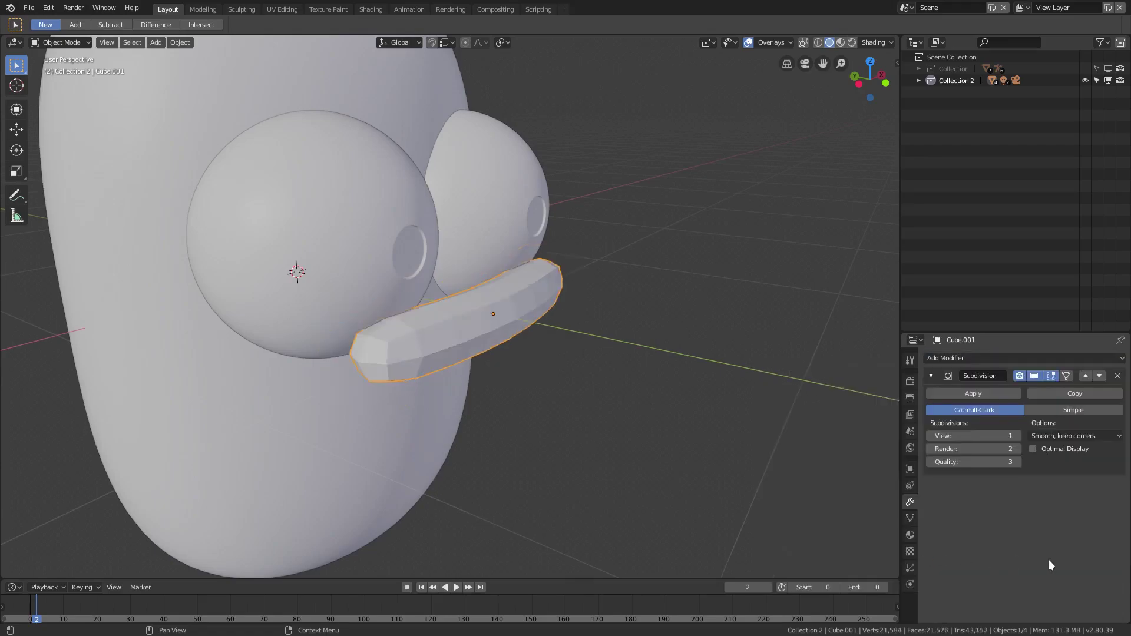
click(1018, 436)
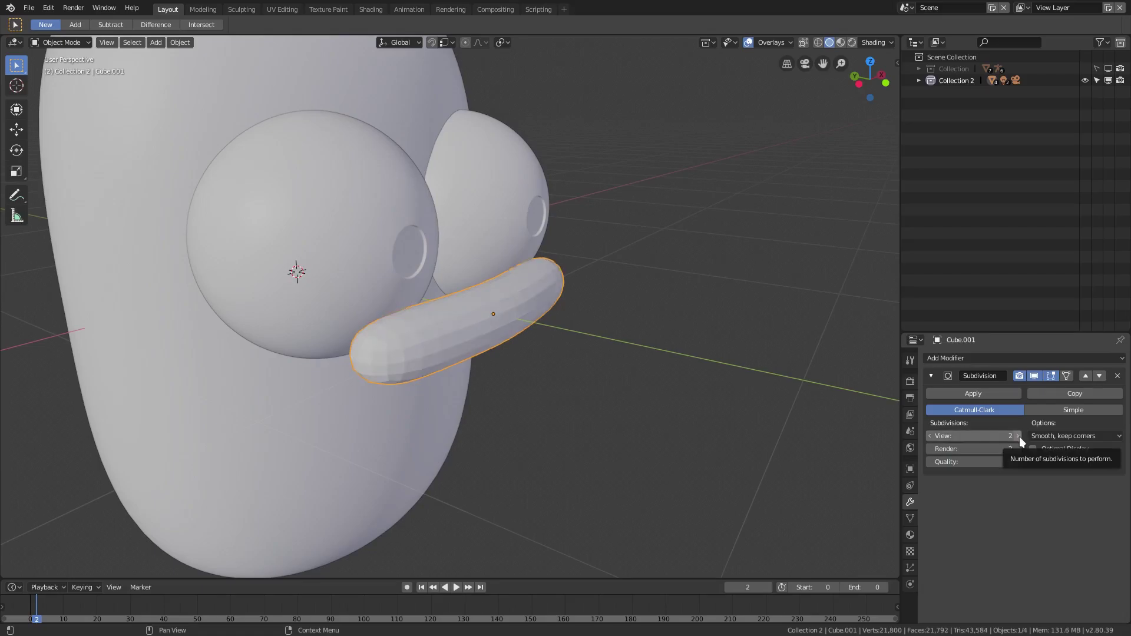
click(1018, 436)
click(1016, 448)
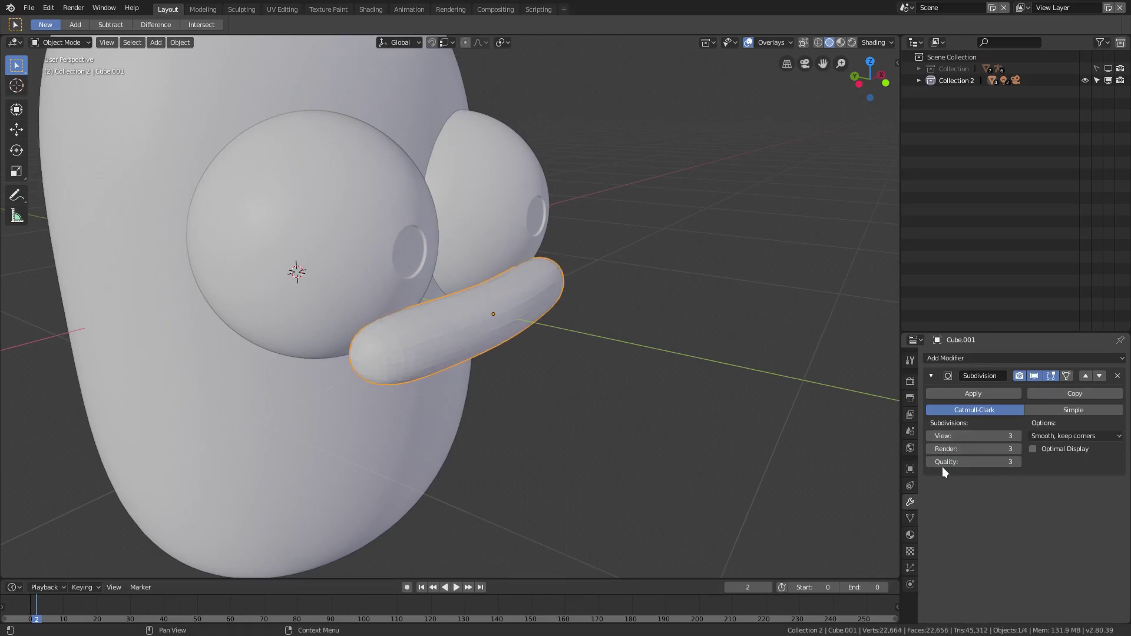
Shade the bar smooth and move it down to mouth height on the lower body.
middle_drag(367, 270, 362, 250)
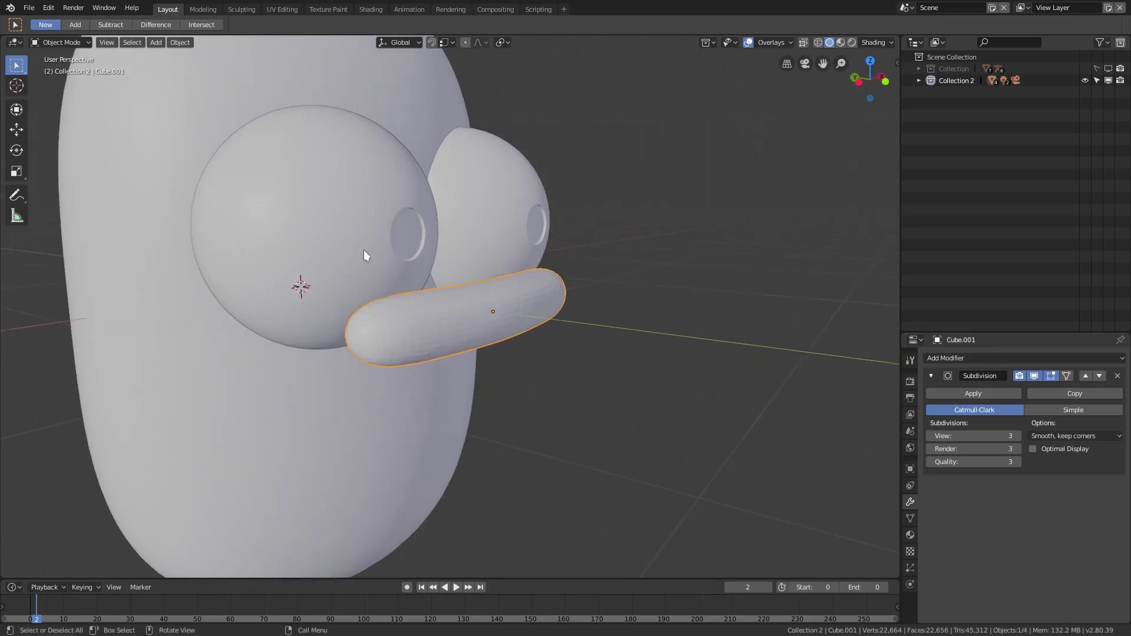
click(180, 44)
click(222, 279)
middle_drag(466, 321, 404, 331)
scroll(481, 320, down, 3)
Enter Edit Mode on the mouth bar and box-select its middle section from the front.
key(Tab)
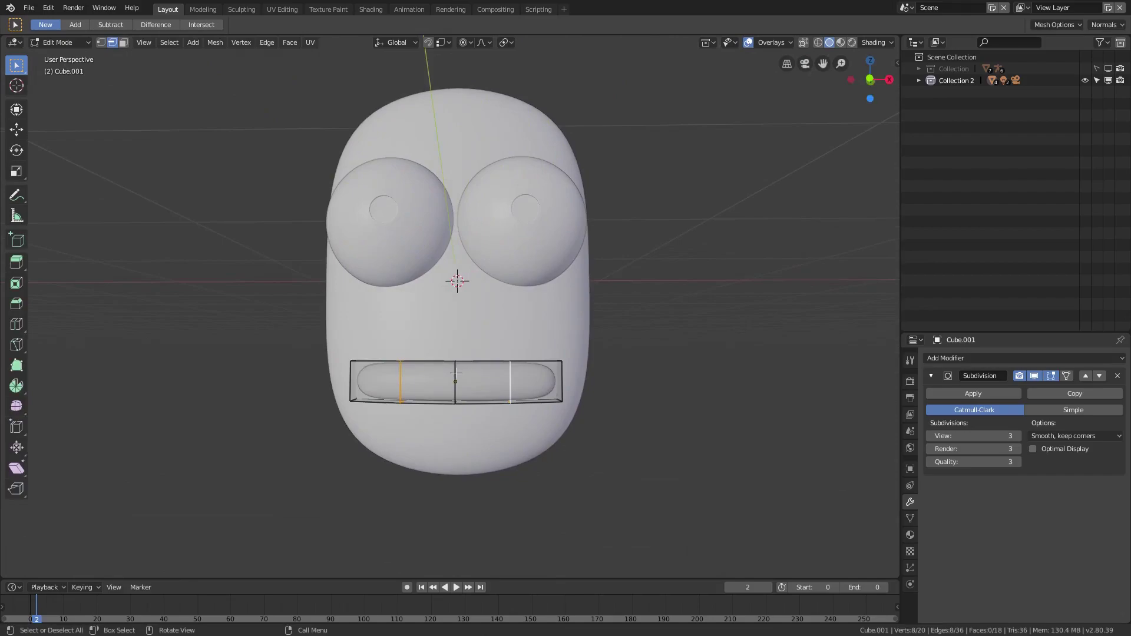
middle_drag(455, 374, 458, 357)
key(b)
drag(392, 327, 522, 440)
middle_drag(529, 407, 619, 137)
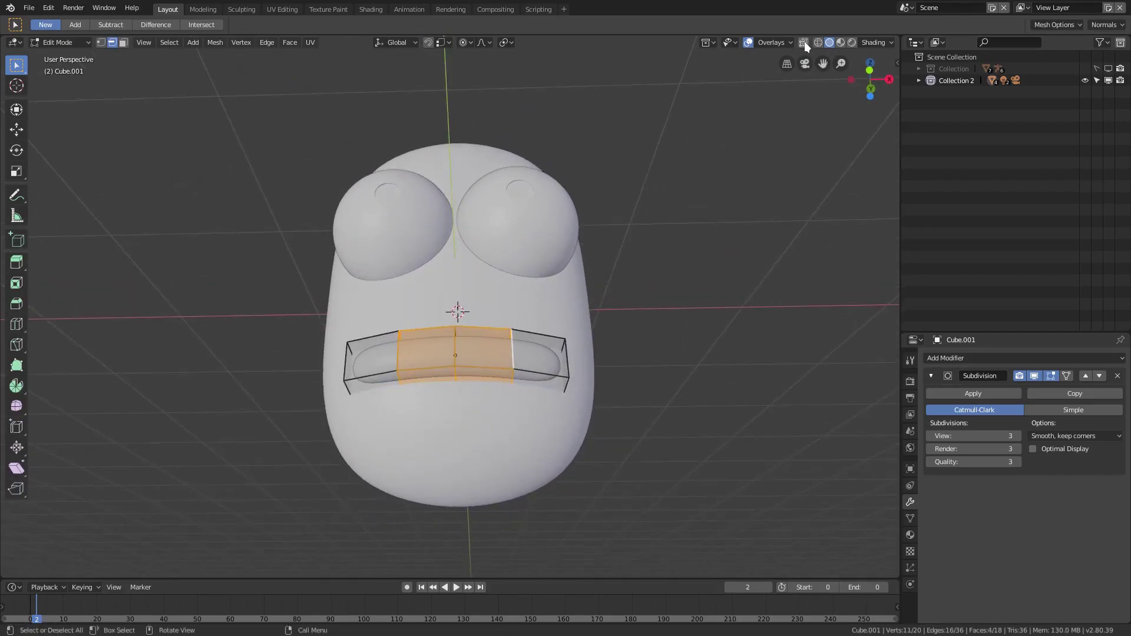
With X-ray on, select the vertices of the mouth bar's three inner loops and raise them about 0.09 m along Z.
click(804, 41)
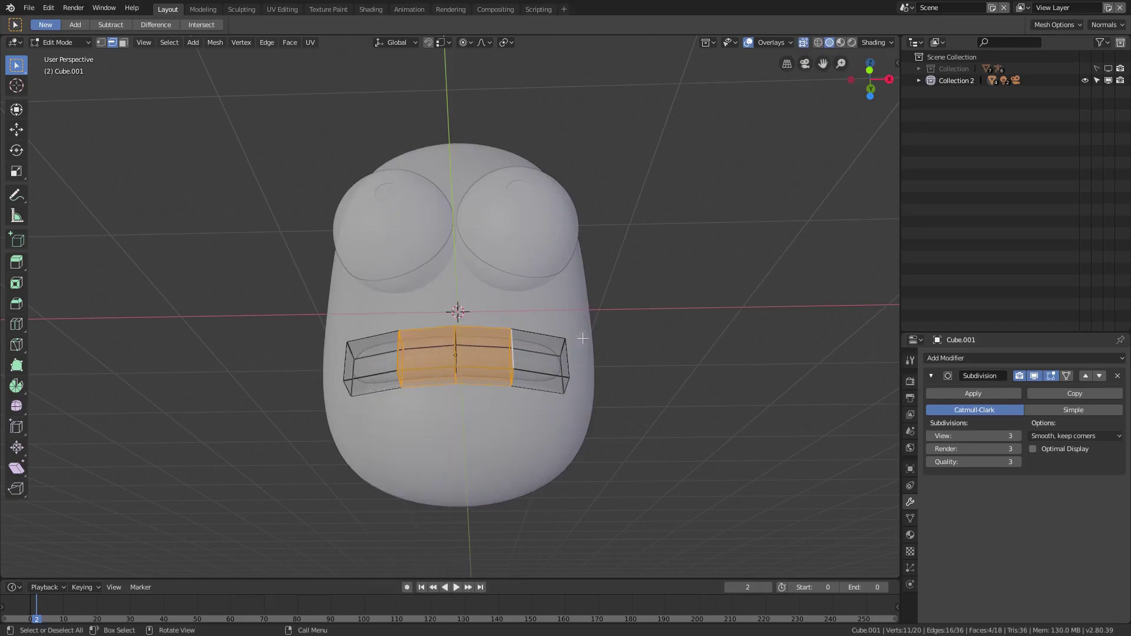
click(465, 342)
scroll(468, 352, up, 2)
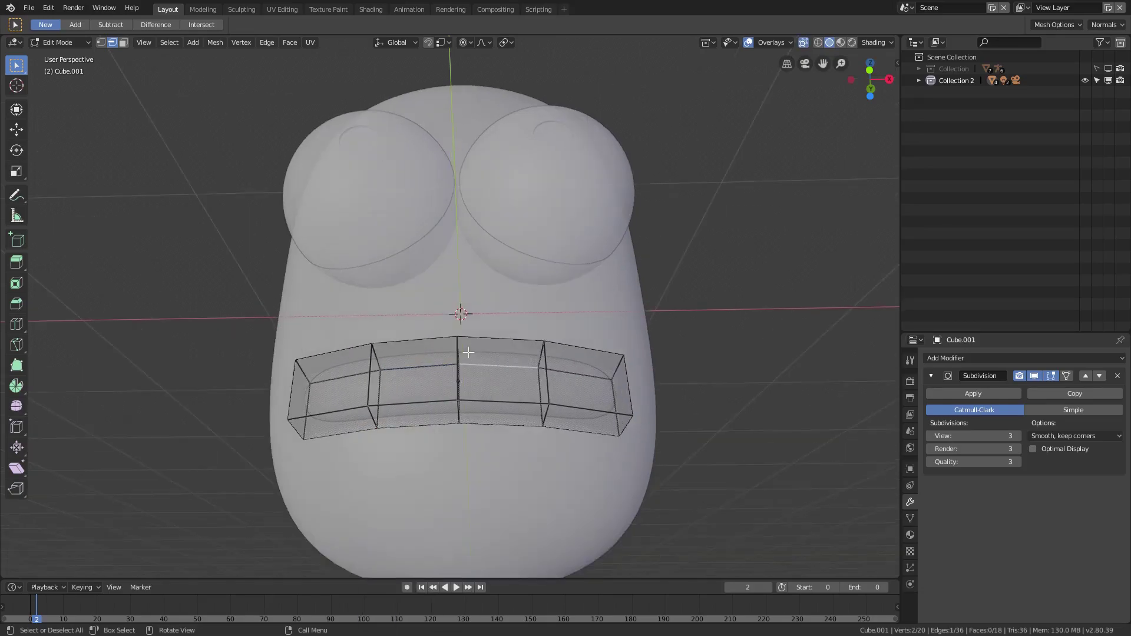
click(101, 42)
middle_drag(428, 339, 403, 347)
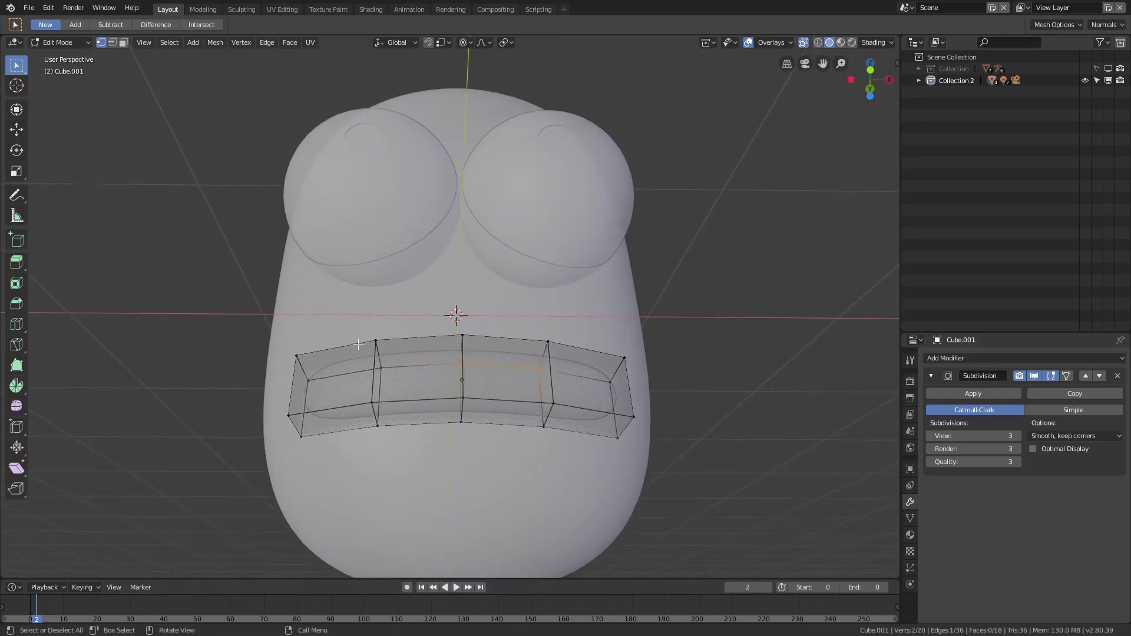
key(b)
drag(356, 318, 561, 458)
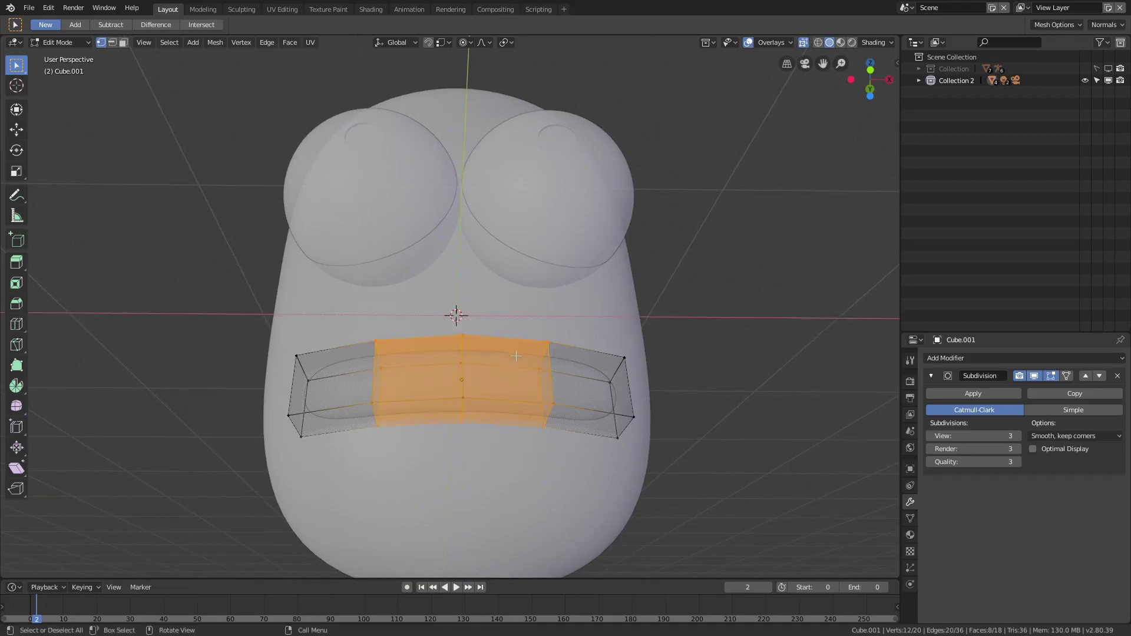
middle_drag(516, 356, 517, 352)
key(g)
key(z)
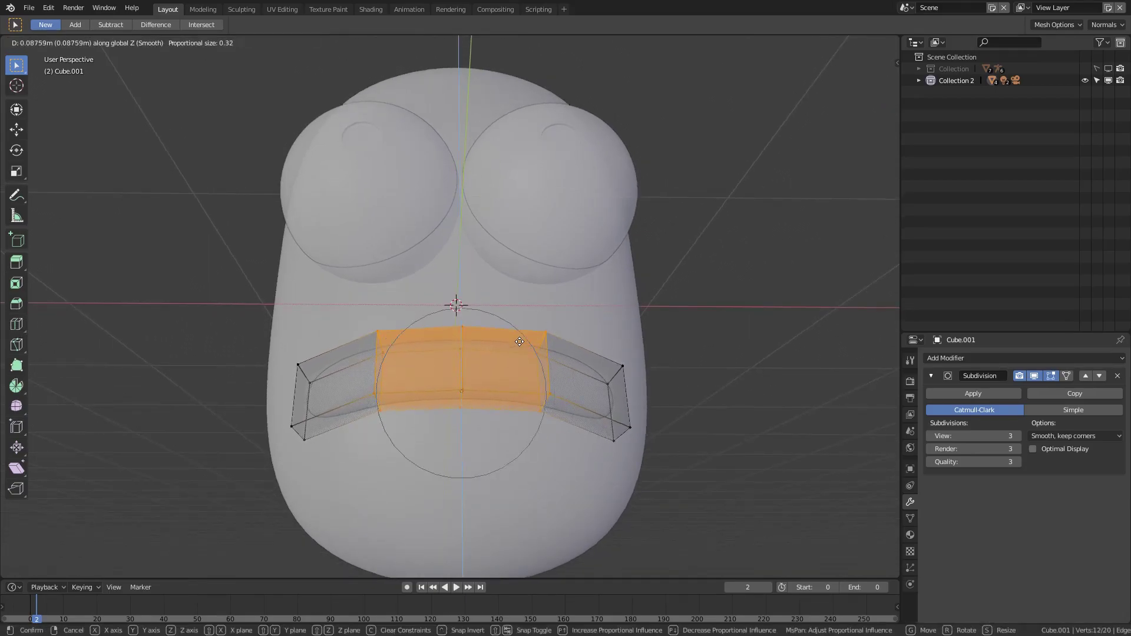
click(519, 342)
Raise the mouth bar's centre edge loop about 0.04 m along Z and return to Object Mode.
click(461, 353)
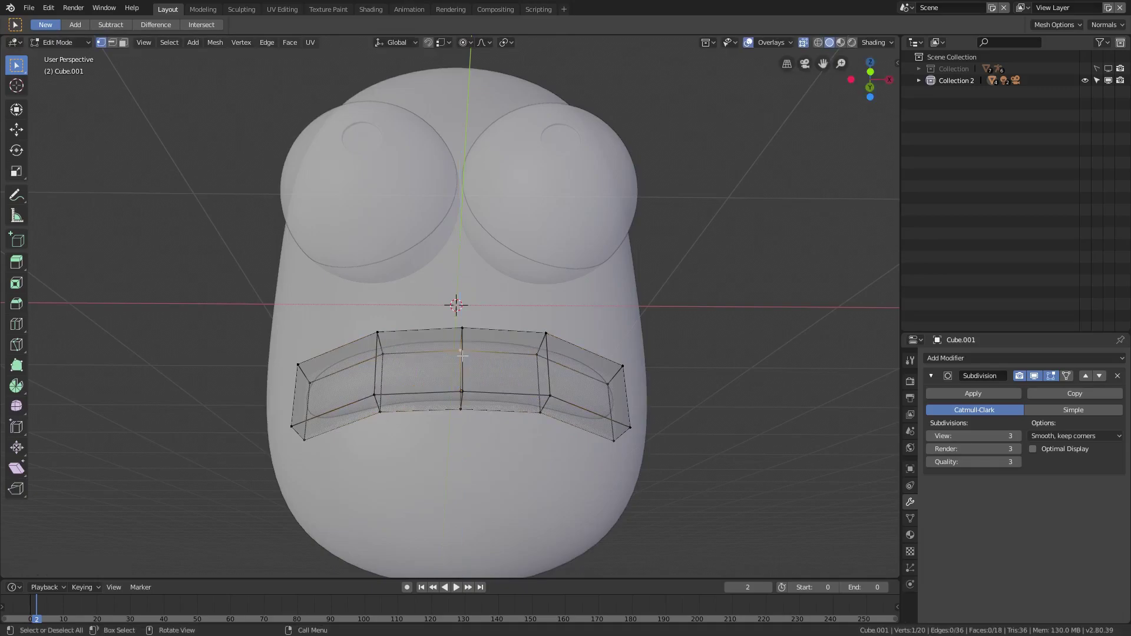
alt+click(463, 403)
key(g)
key(z)
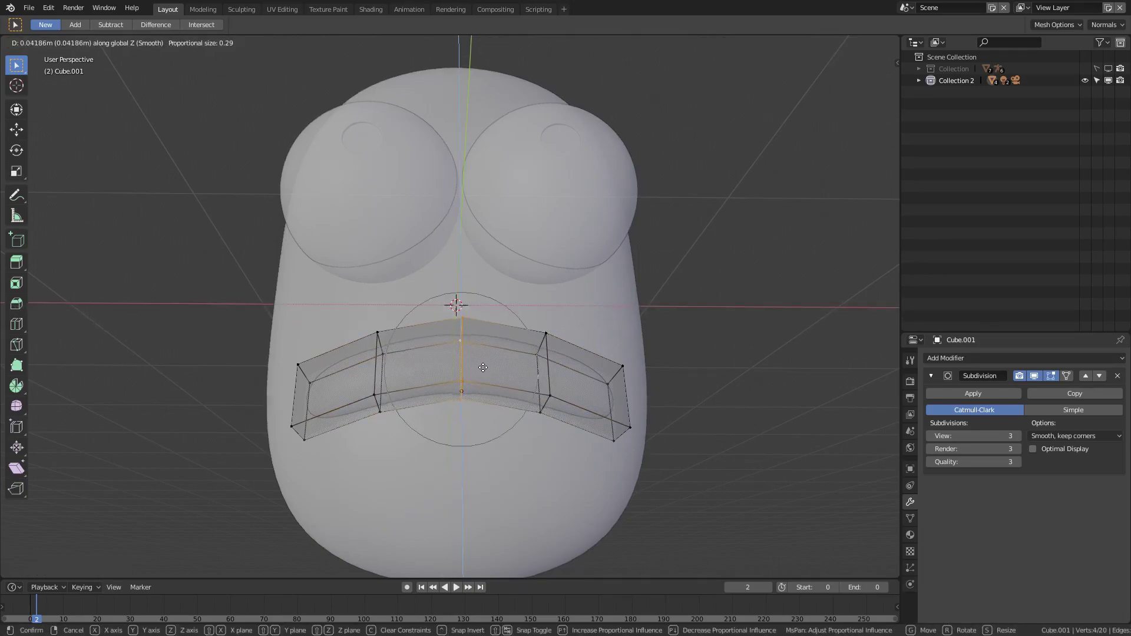
click(482, 367)
key(Tab)
middle_drag(485, 386, 506, 330)
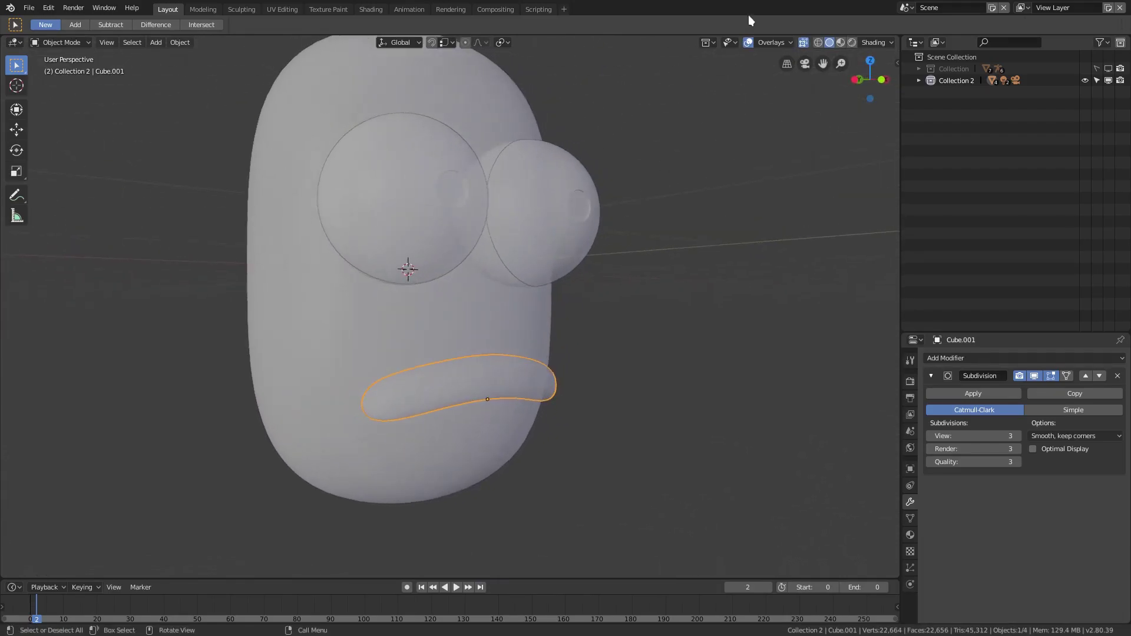
Turn off X-ray, duplicate the mouth bar and raise the copy along Z to brow height above the eyes.
click(802, 42)
middle_drag(545, 394, 504, 356)
key(shift+d)
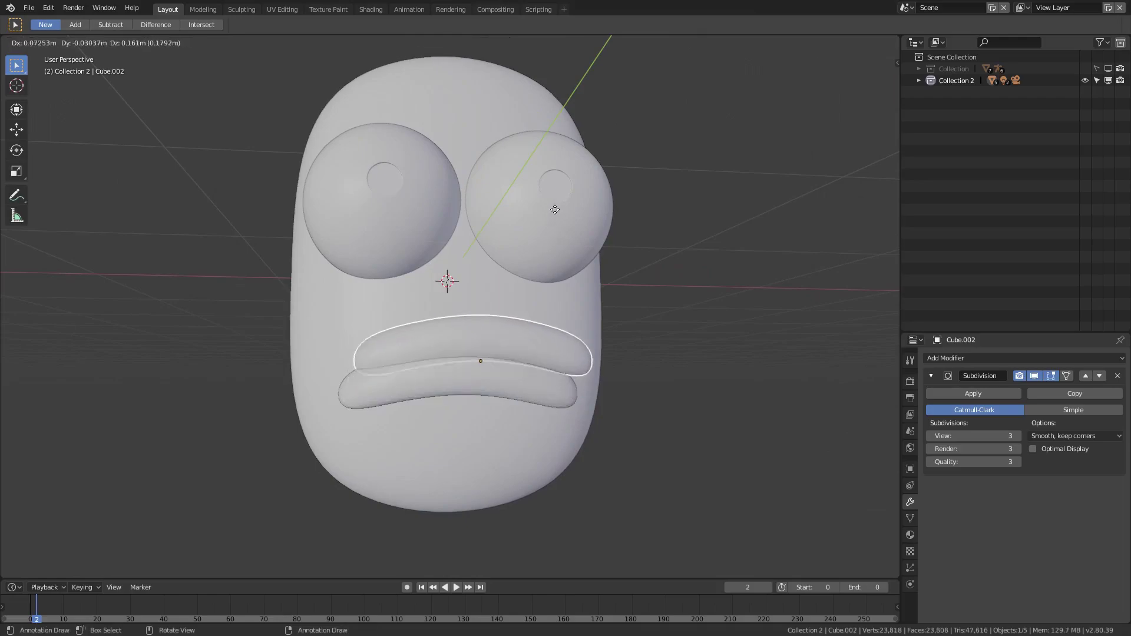
key(Escape)
middle_drag(605, 361, 621, 384)
key(g)
key(z)
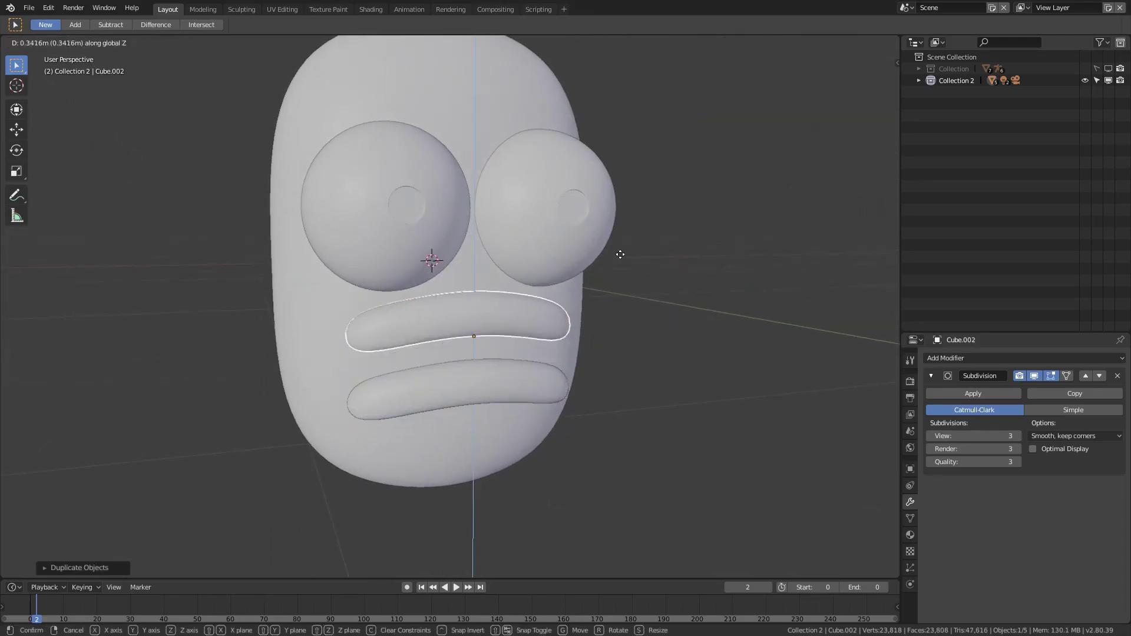
click(624, 119)
Move the copied bar along X over the eye on the negative X side, shrinking and angling it to fit as an eyebrow.
middle_drag(625, 119, 581, 131)
key(g)
key(x)
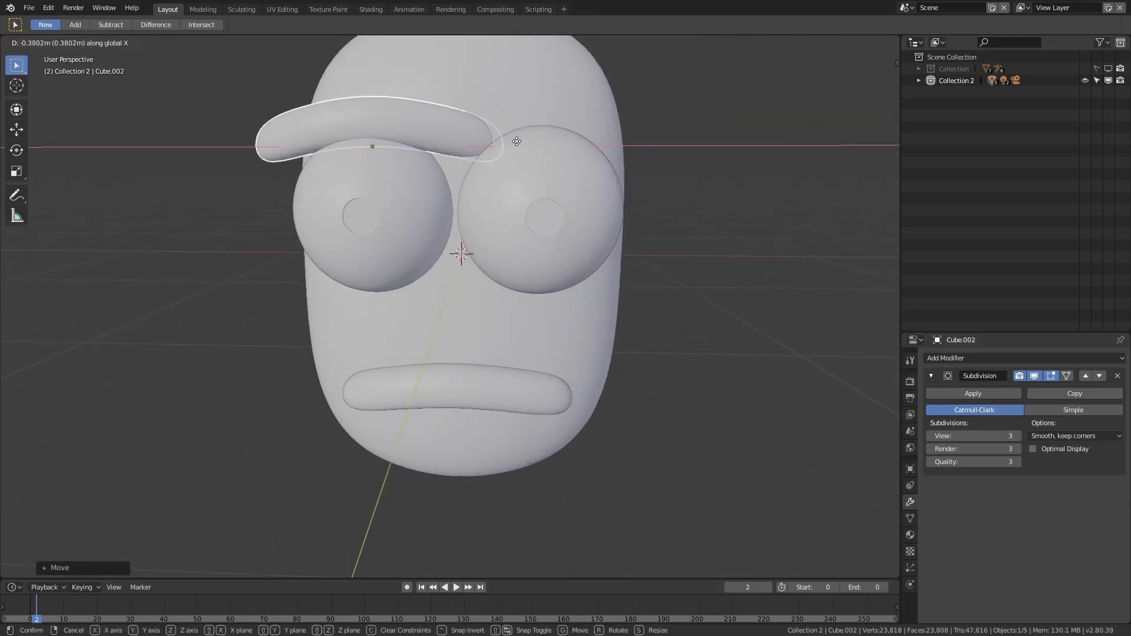
click(461, 183)
key(g)
middle_drag(461, 183, 315, 131)
click(525, 285)
In Edit Mode, lower the eyebrow's end vertices about 0.08 m along Z with smooth proportional editing, and return to Object Mode.
key(Tab)
key(g)
key(z)
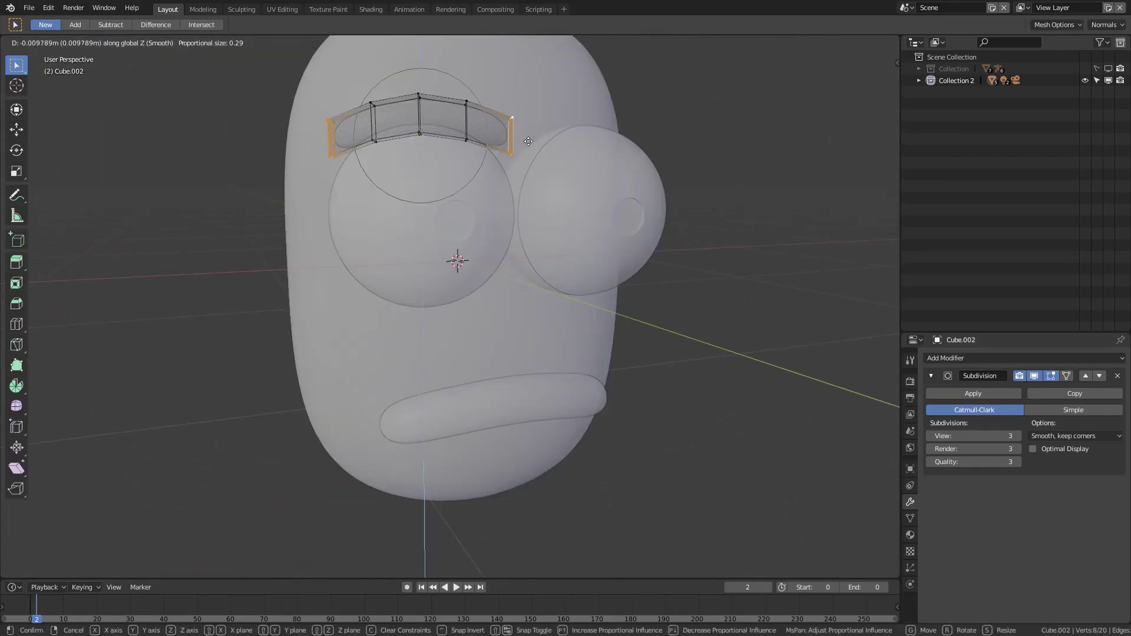
scroll(529, 154, up, 2)
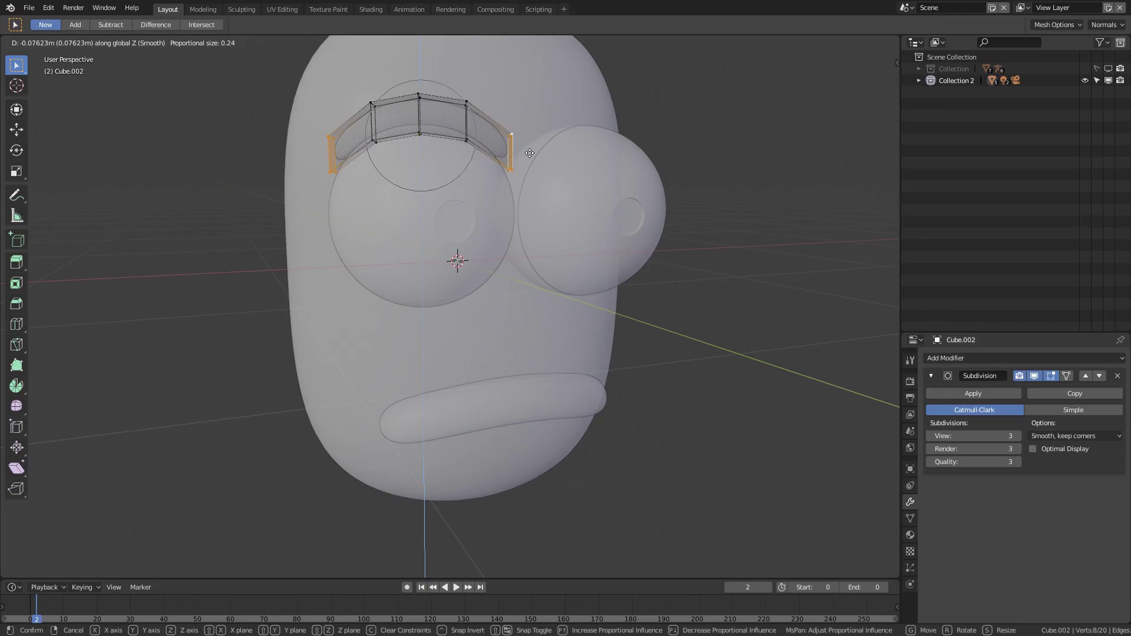
click(529, 153)
key(Tab)
Turn off X-ray display and check how the eyebrow sits against the eye.
middle_drag(531, 156, 533, 203)
key(z)
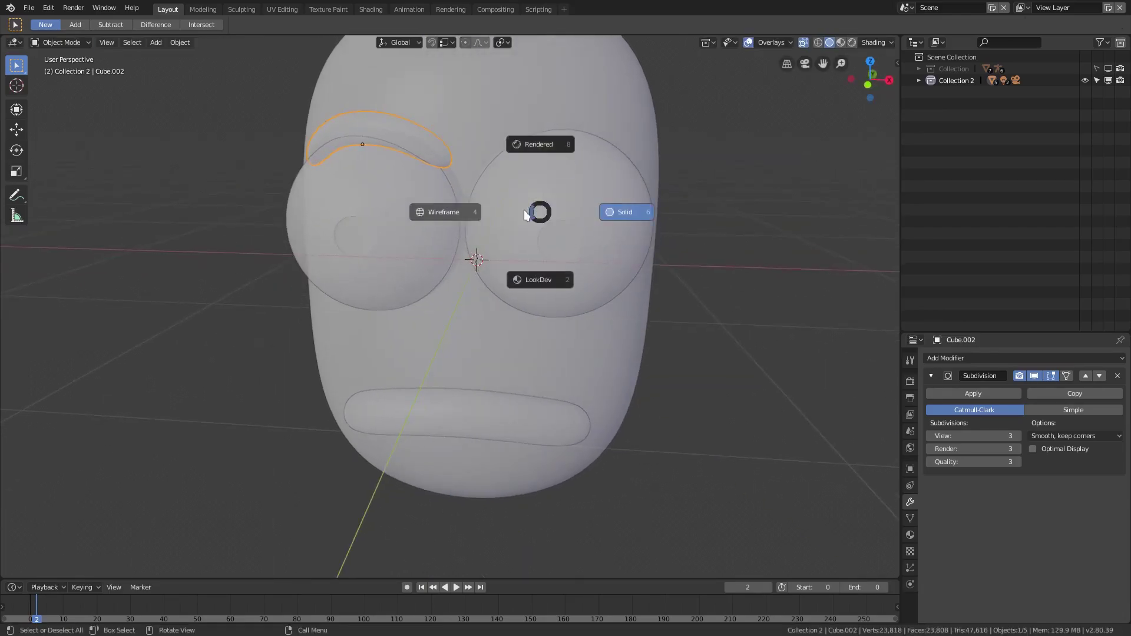
key(Escape)
middle_drag(568, 143, 678, 148)
click(803, 42)
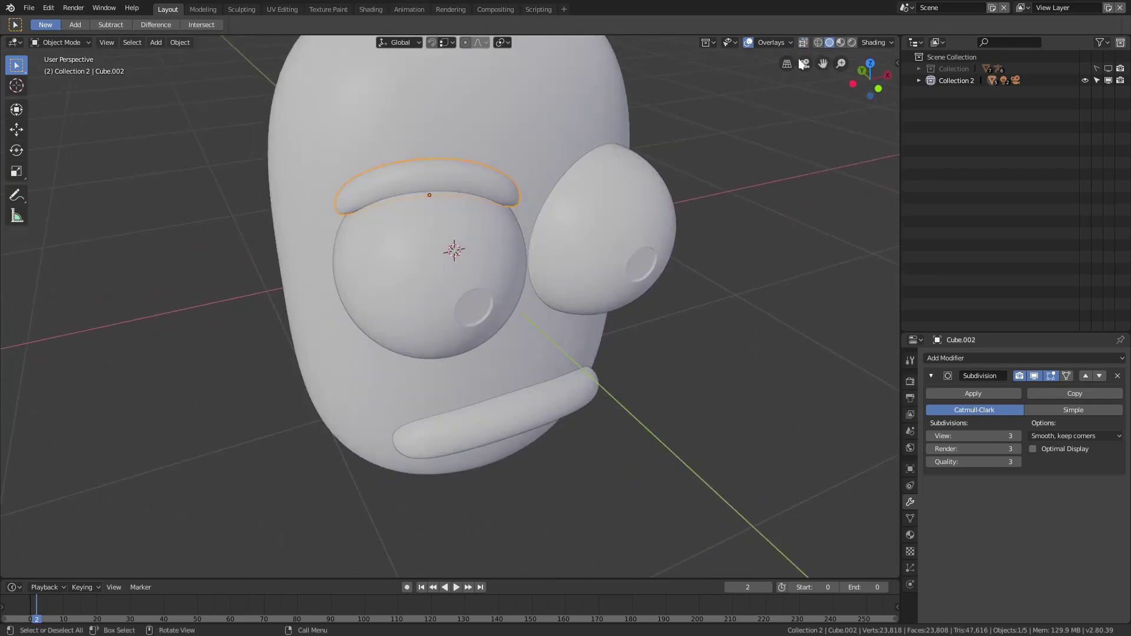
middle_drag(442, 192, 410, 159)
key(g)
right_click(512, 135)
Duplicate the eyebrow in place and set the copy's X location to 0.43099 m, over the other eye.
key(shift+d)
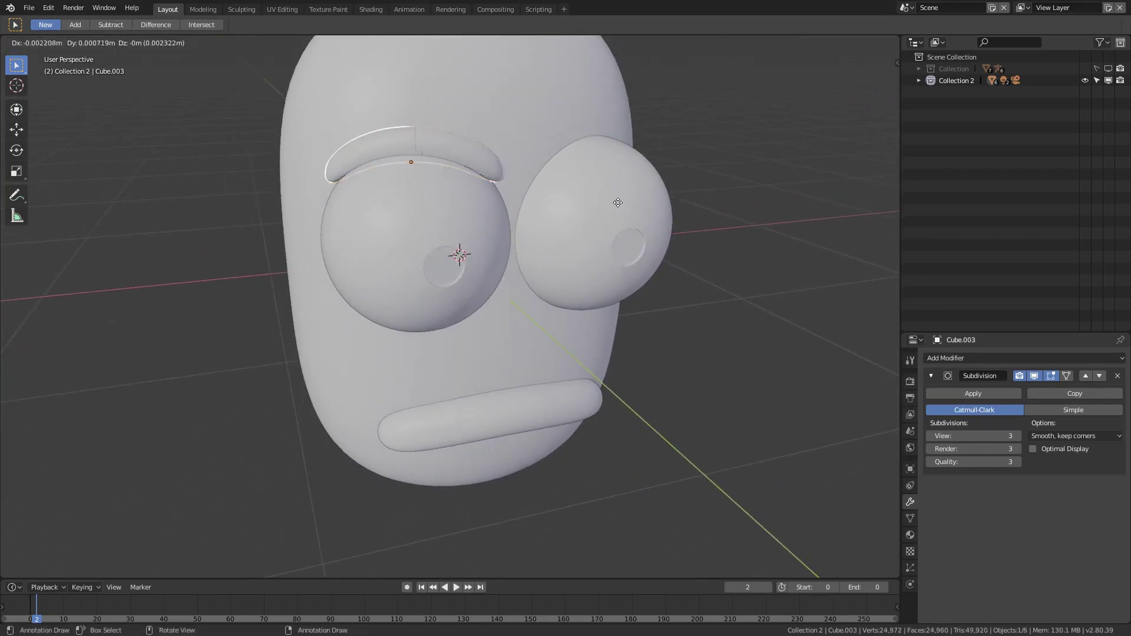
right_click(709, 166)
middle_drag(711, 168, 666, 194)
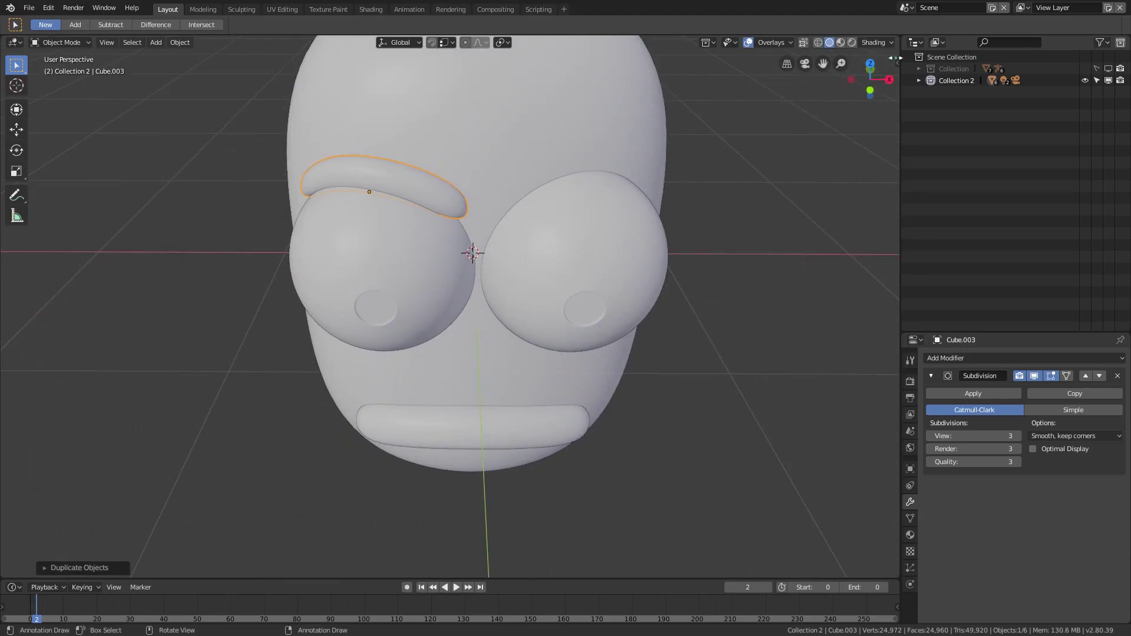
key(n)
click(805, 87)
key(Home)
text(-)
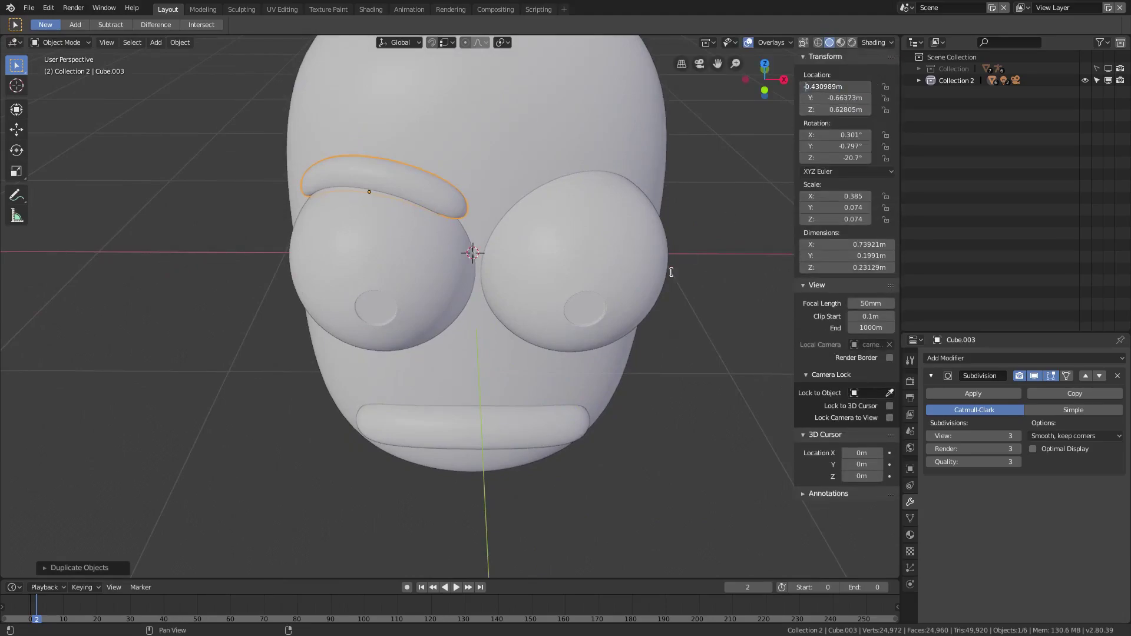
key(Return)
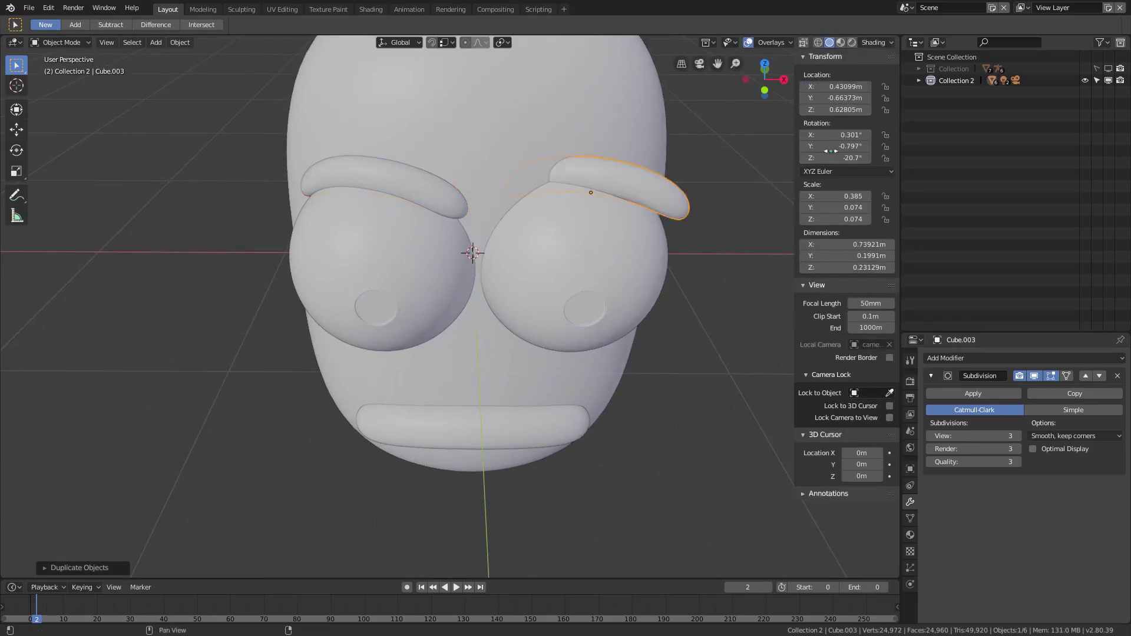
Mirror the second eyebrow's angle by setting its Z rotation to 20.7°.
click(834, 158)
key(Home)
key(Delete)
key(Return)
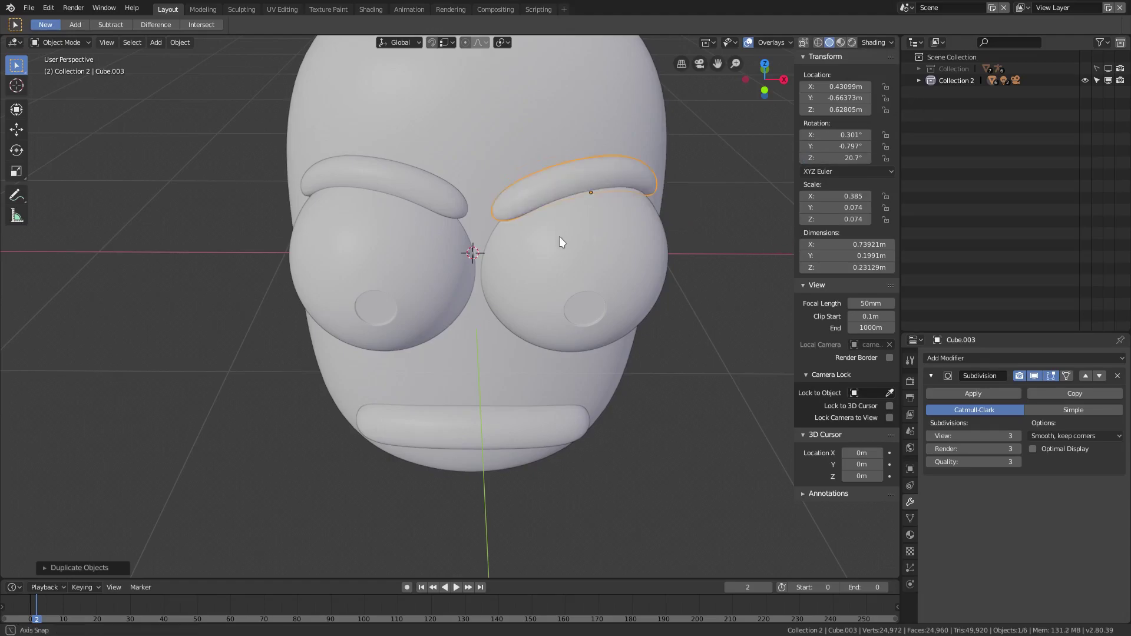
Raise the head material's Subsurface value to about 0.4.
middle_drag(559, 236, 566, 418)
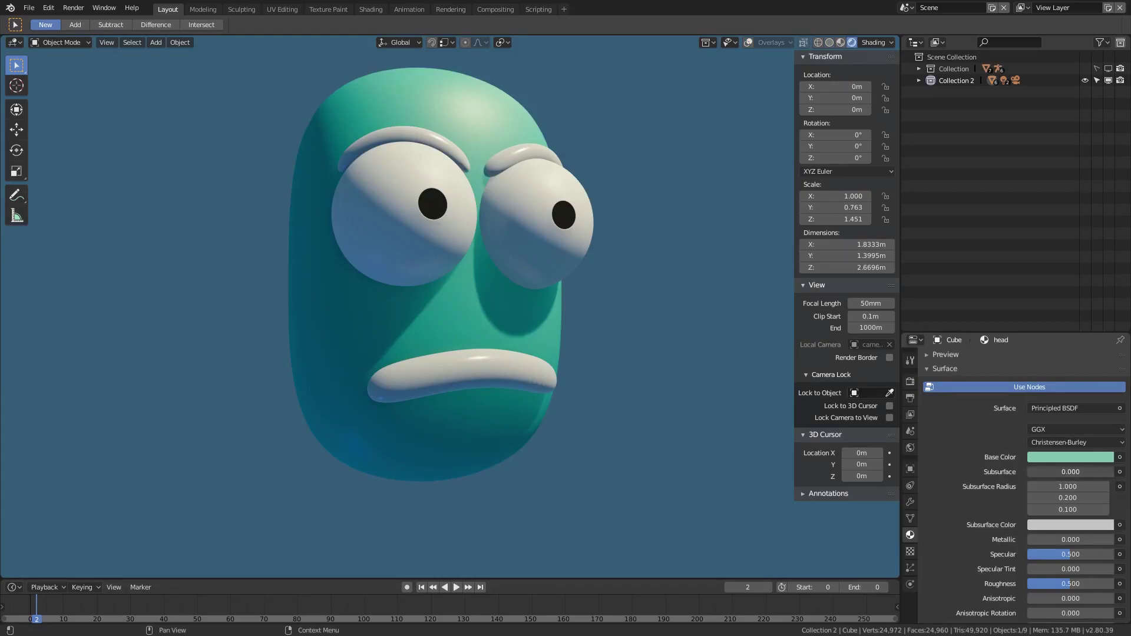
drag(1054, 472, 1068, 476)
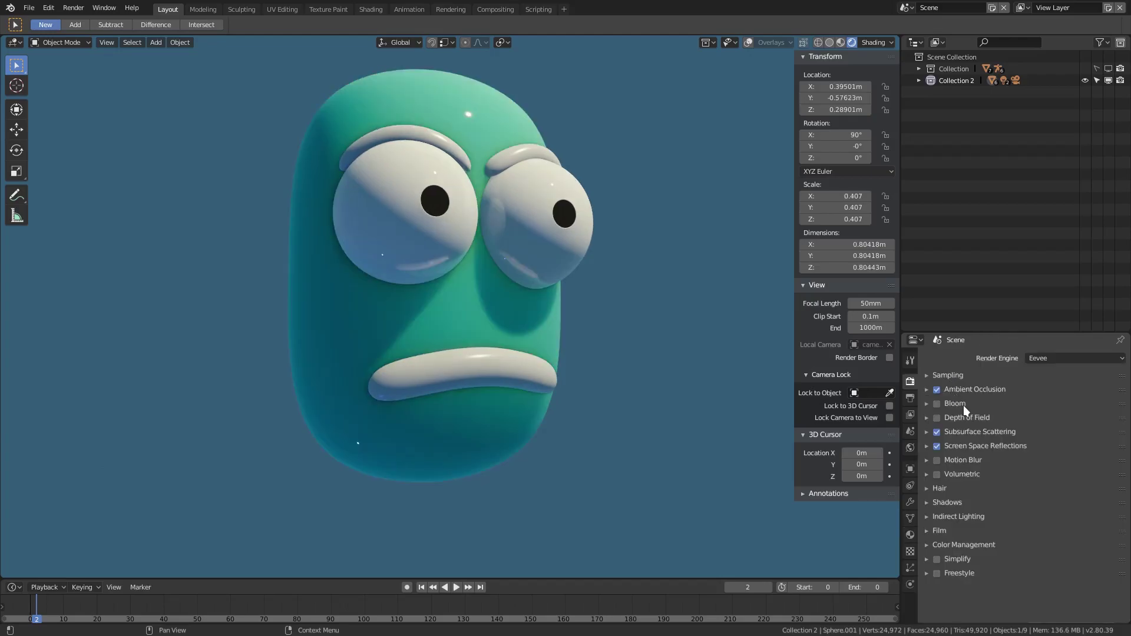
Turn off Ambient Occlusion, Subsurface Scattering and Screen Space Reflections in the Eevee render settings.
click(937, 432)
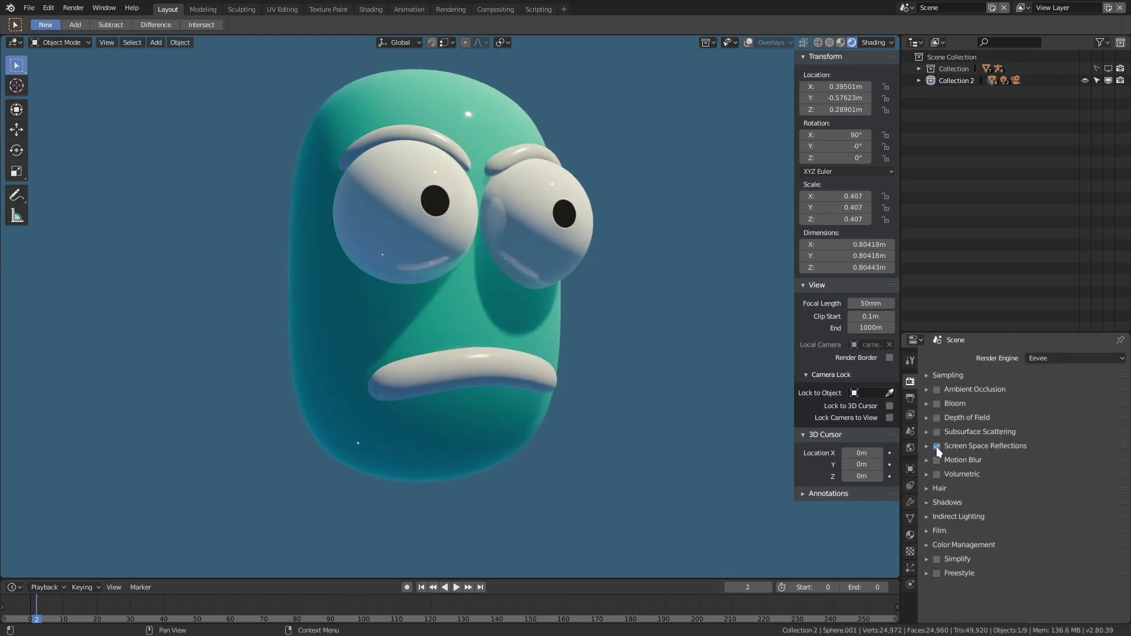
click(936, 446)
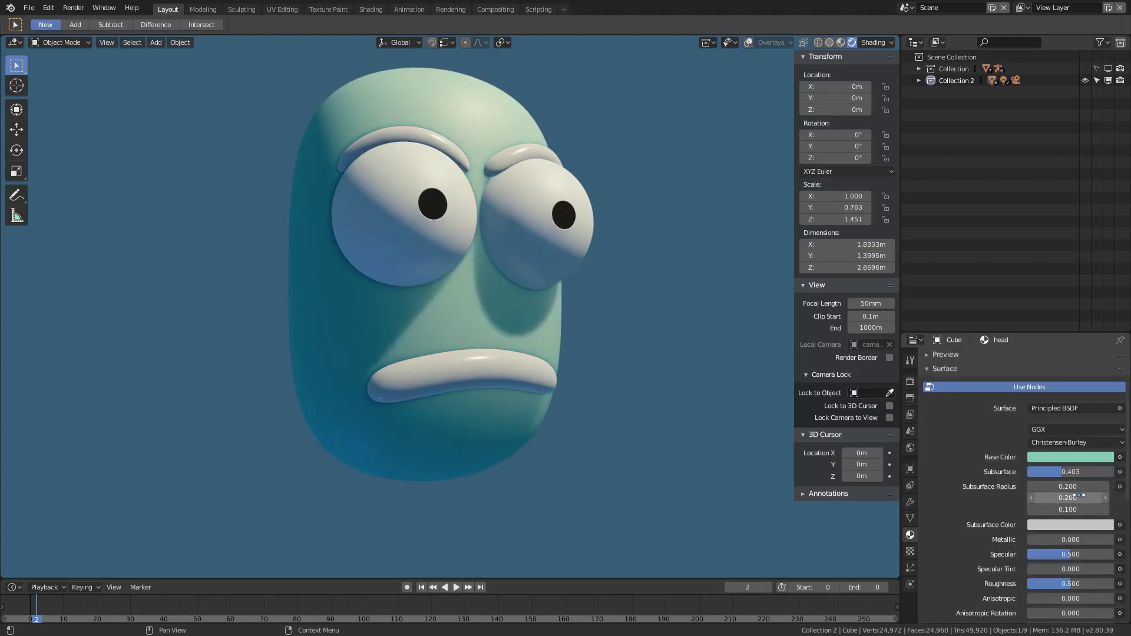
Set the head material's third Subsurface Radius value to 1 and copy its Base Color to the Subsurface Color.
click(1067, 510)
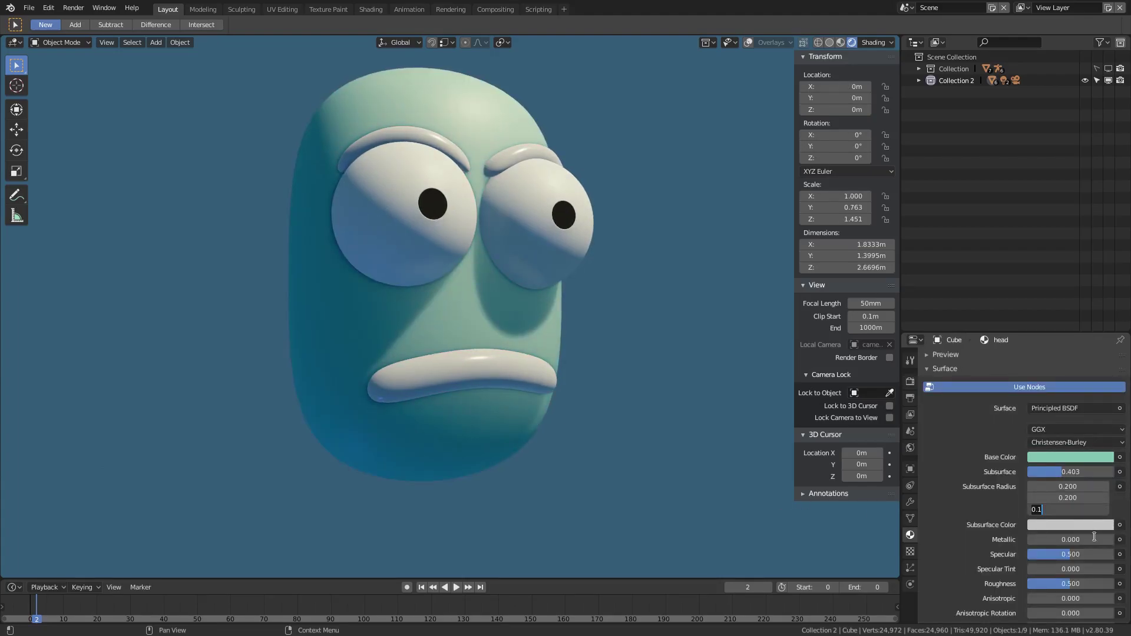
text(1)
key(Return)
drag(1052, 454, 1044, 527)
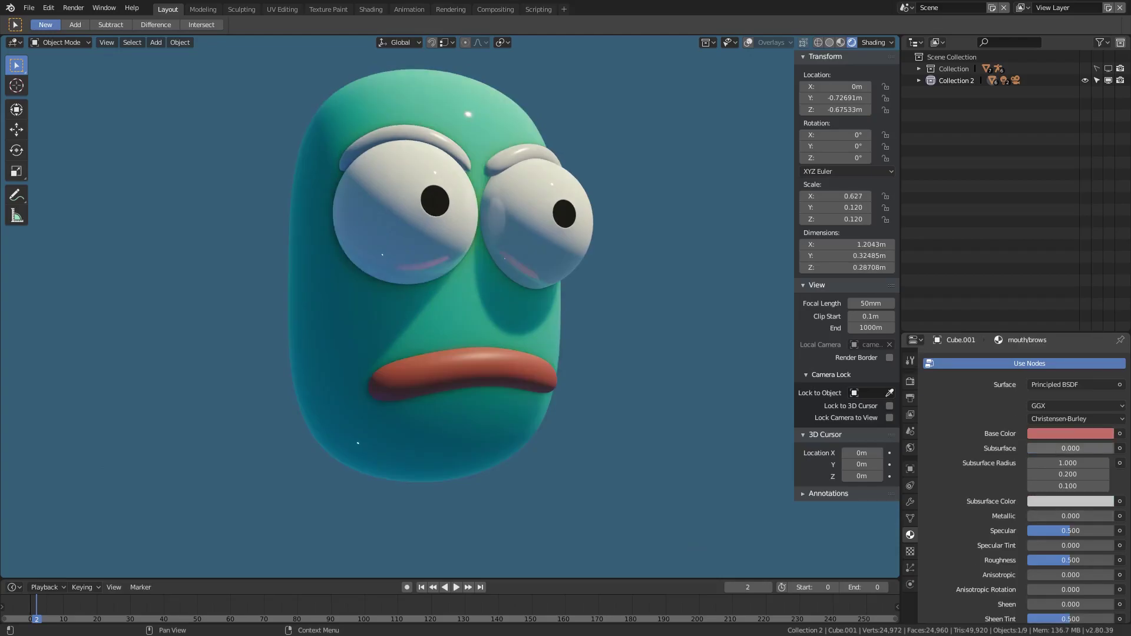
Give the mouth/brows material Subsurface 0.194, a Subsurface Color matching its red Base Color, Specular 1.000 and Roughness 0.032.
drag(1071, 448, 1057, 498)
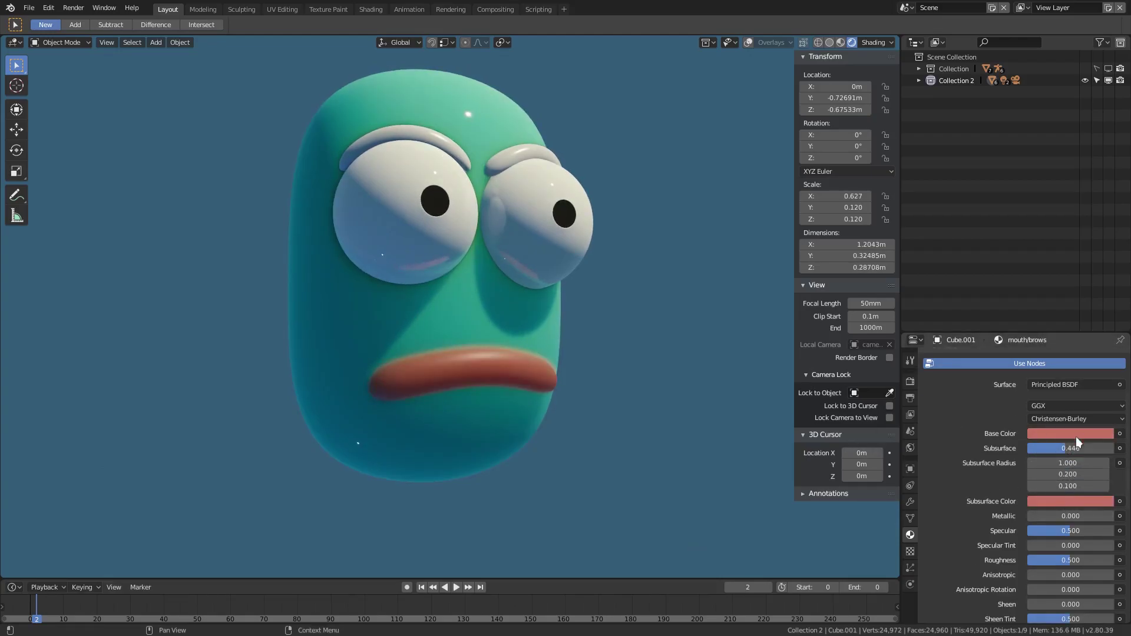
drag(1072, 451, 1039, 465)
scroll(1068, 463, down, 4)
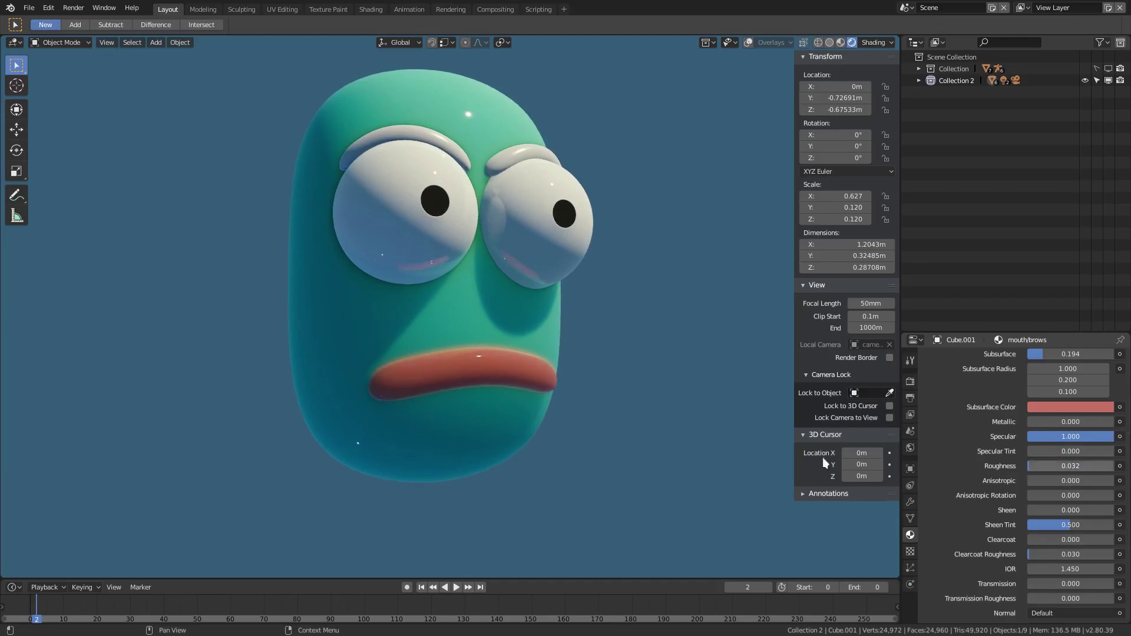
Assign the existing mouth/brows material to both eyebrows and inspect the rendered character from both sides.
click(453, 148)
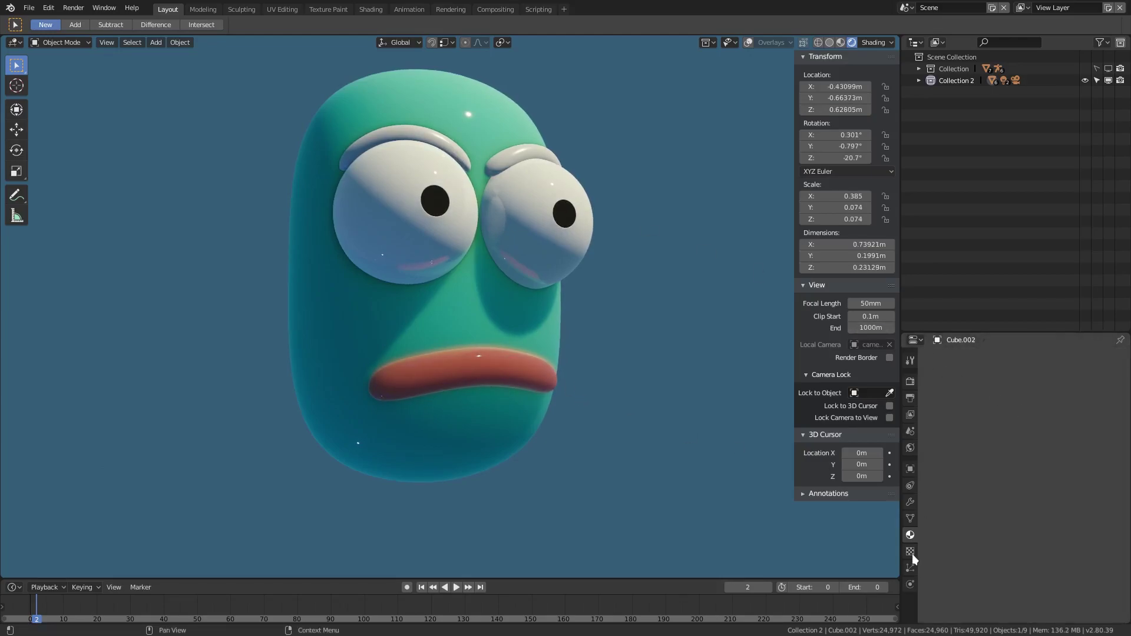
scroll(472, 230, up, 3)
scroll(472, 230, down, 3)
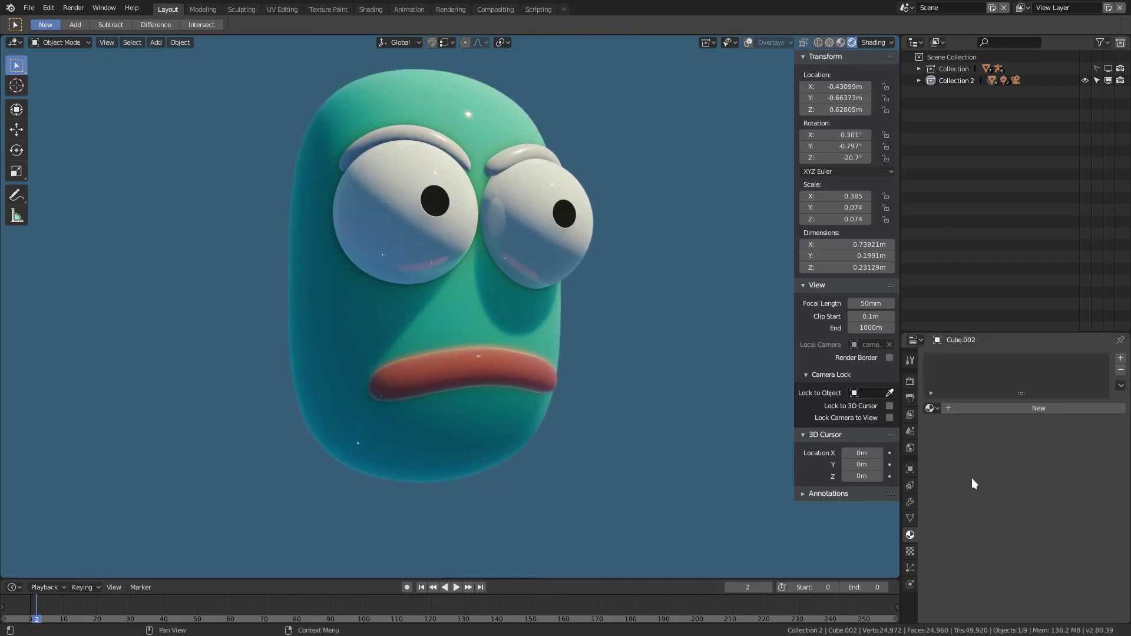
click(930, 408)
click(966, 492)
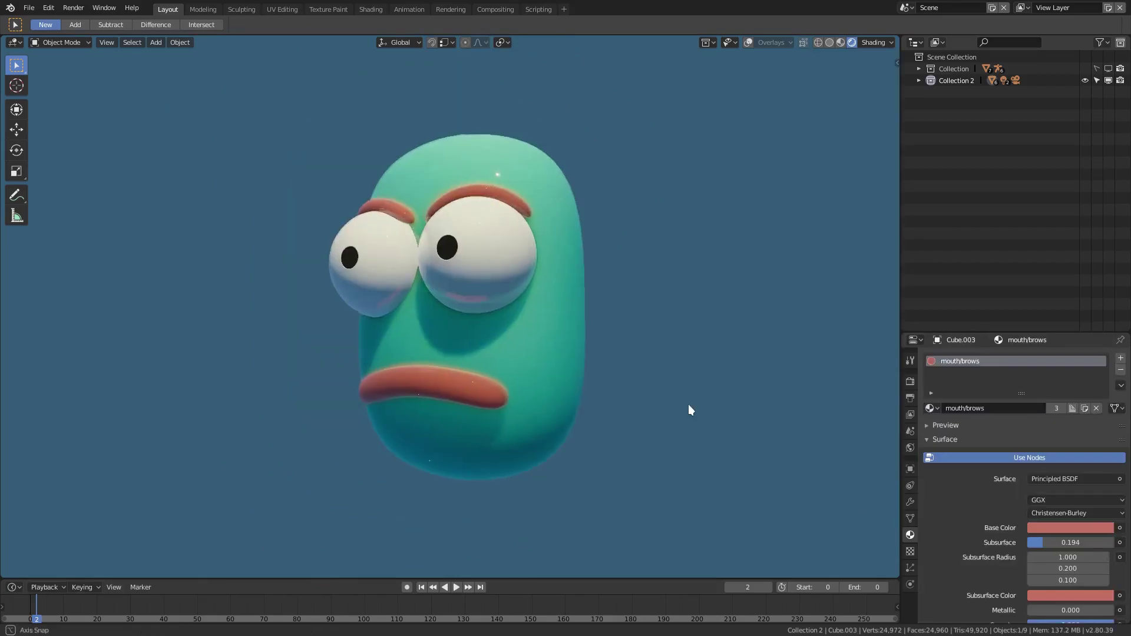
middle_drag(726, 405, 760, 407)
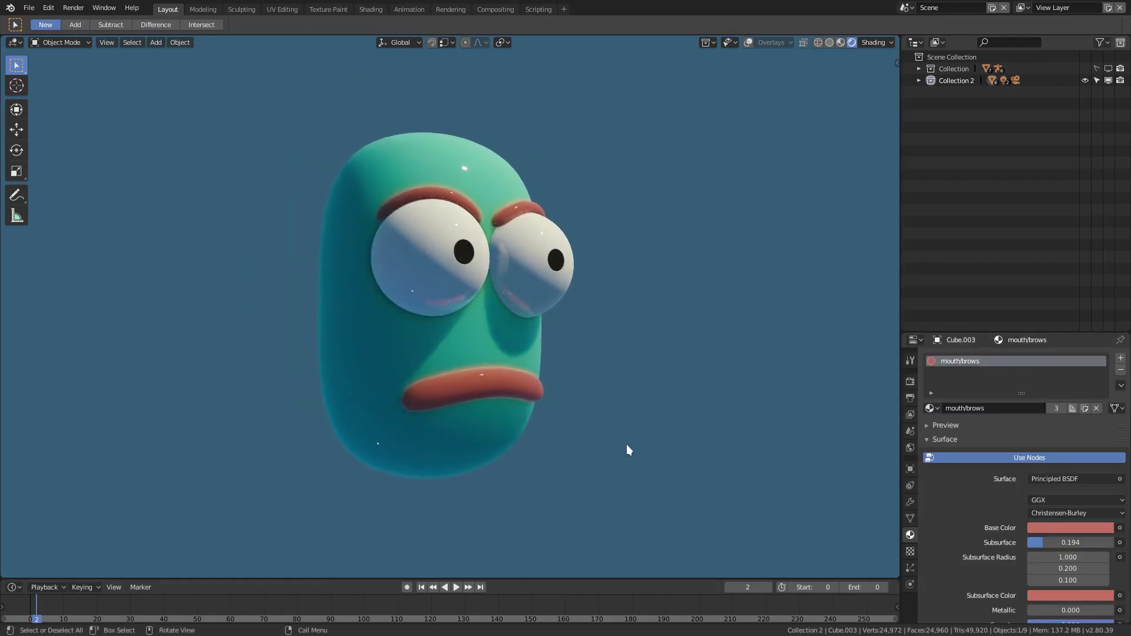
mouse_move(617, 443)
middle_down()
mouse_move(602, 439)
mouse_move(629, 439)
middle_up()
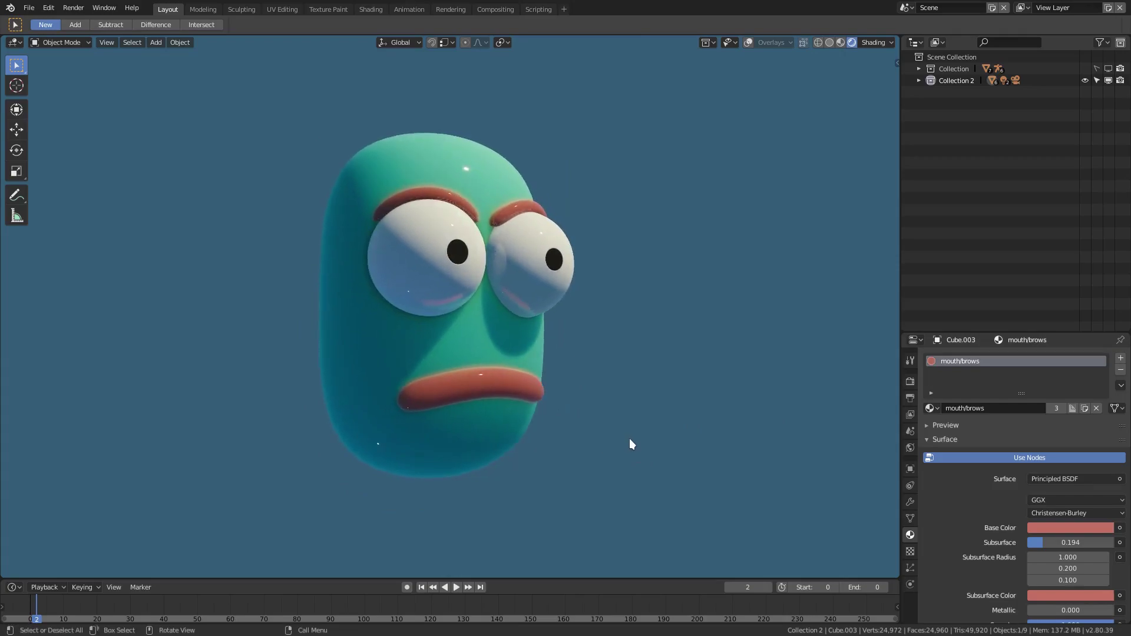